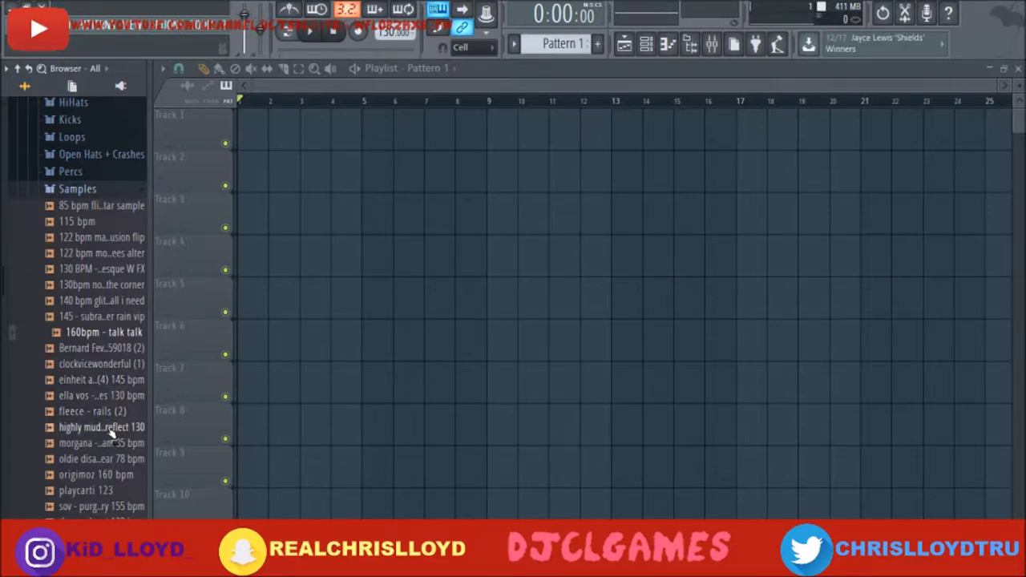
- Place the melody loop "(melody) nm - bonkers 150 bpm" from the Nick Mira drum kit's Loops folder on Track 1 at bar 1
scroll(112, 432, up, 5)
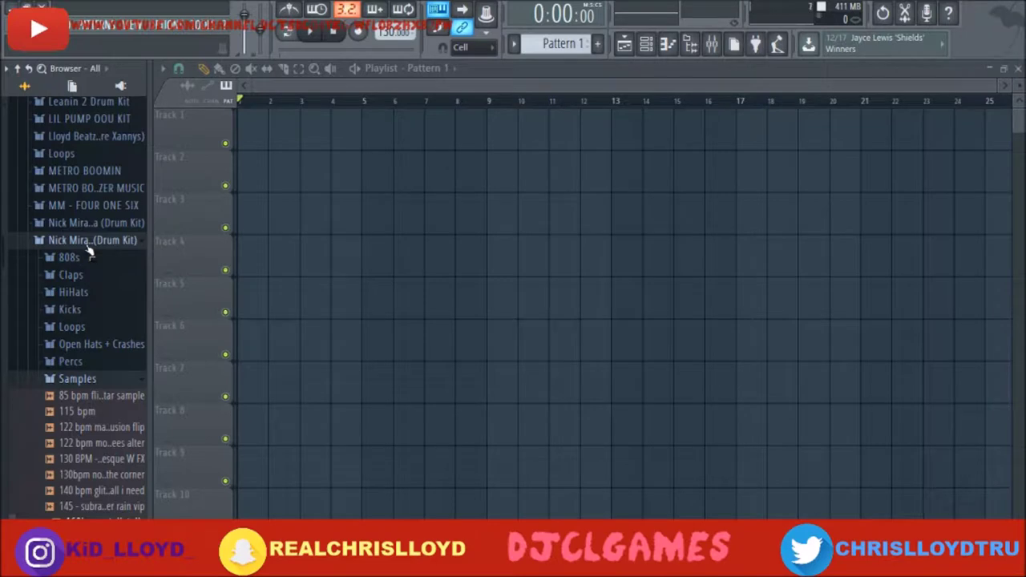
scroll(85, 258, down, 7)
scroll(135, 463, down, 1)
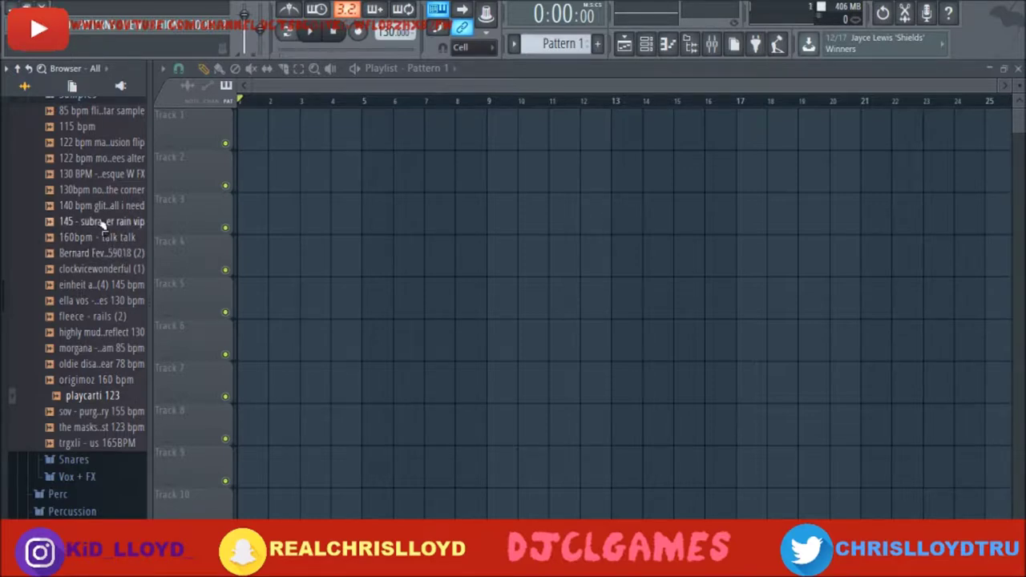
scroll(103, 209, up, 3)
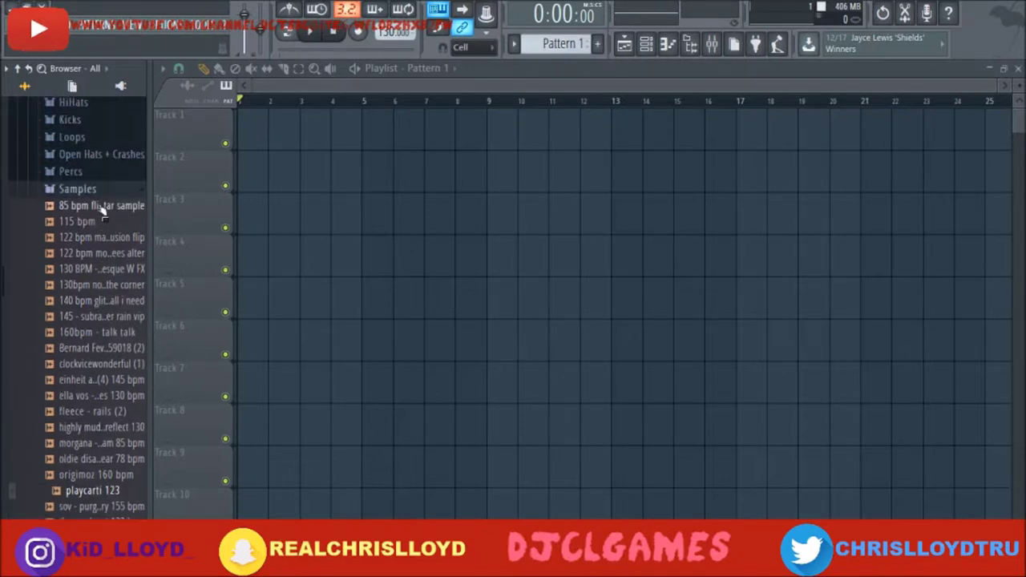
click(103, 193)
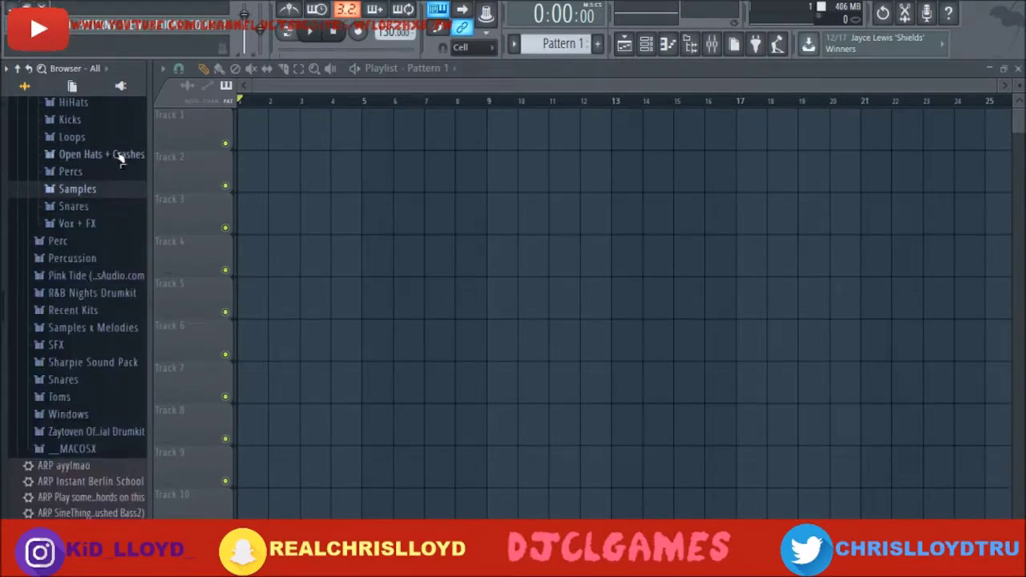
click(72, 137)
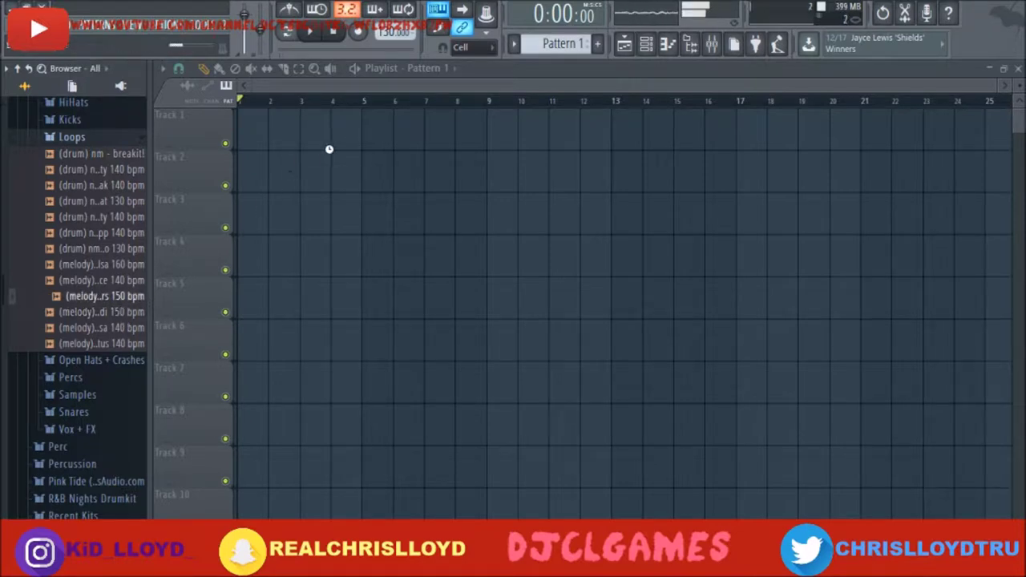
drag(359, 162, 262, 112)
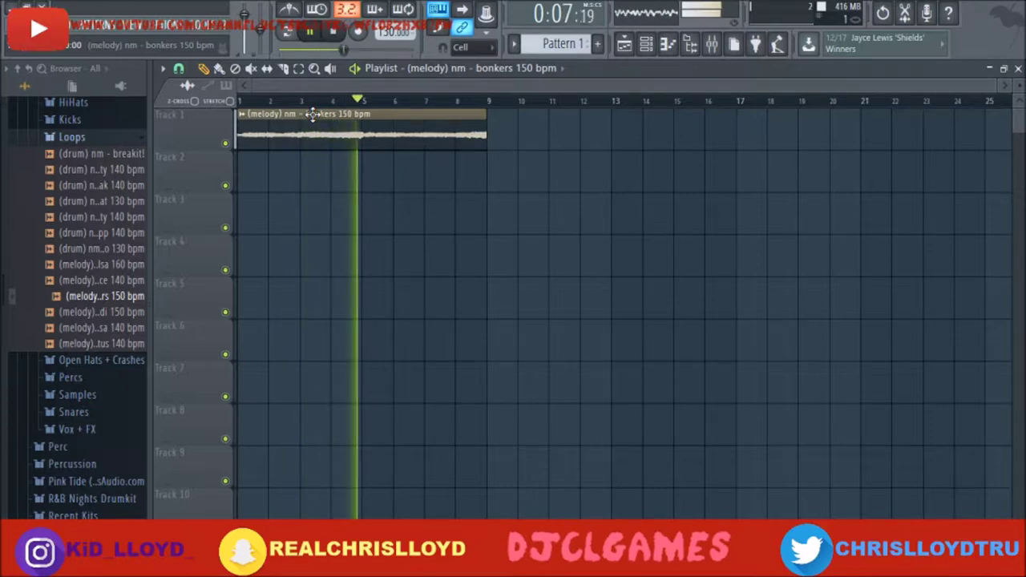
- Set the project tempo to 150 BPM and repeat the melody clip on Track 1 at bars 9 and 17
double_click(447, 137)
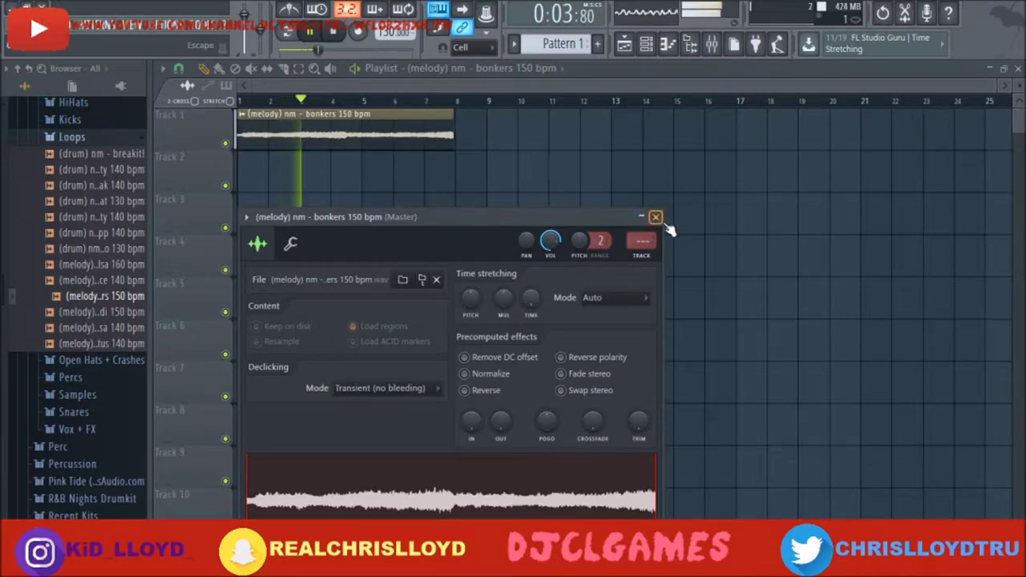
click(655, 217)
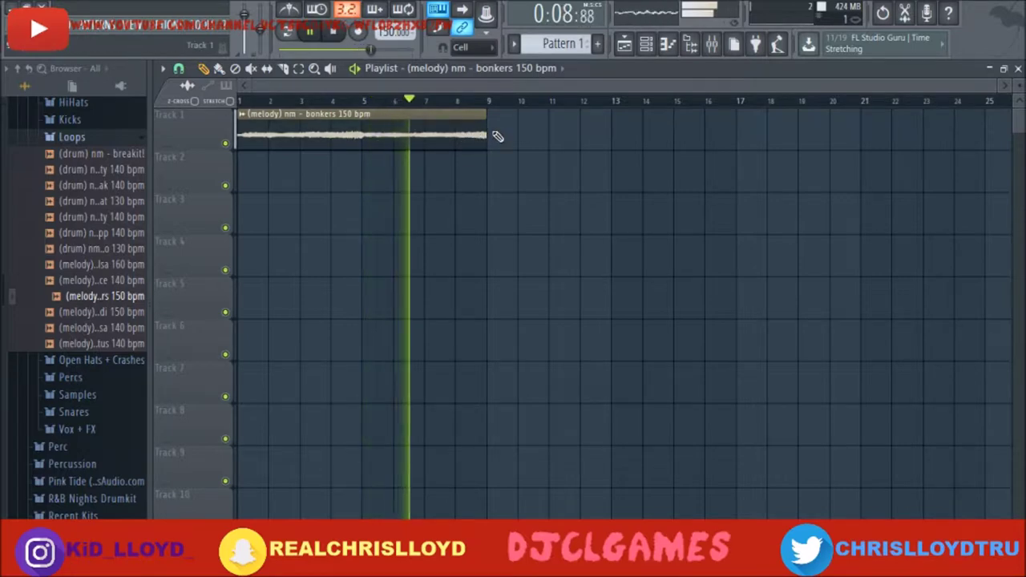
click(491, 133)
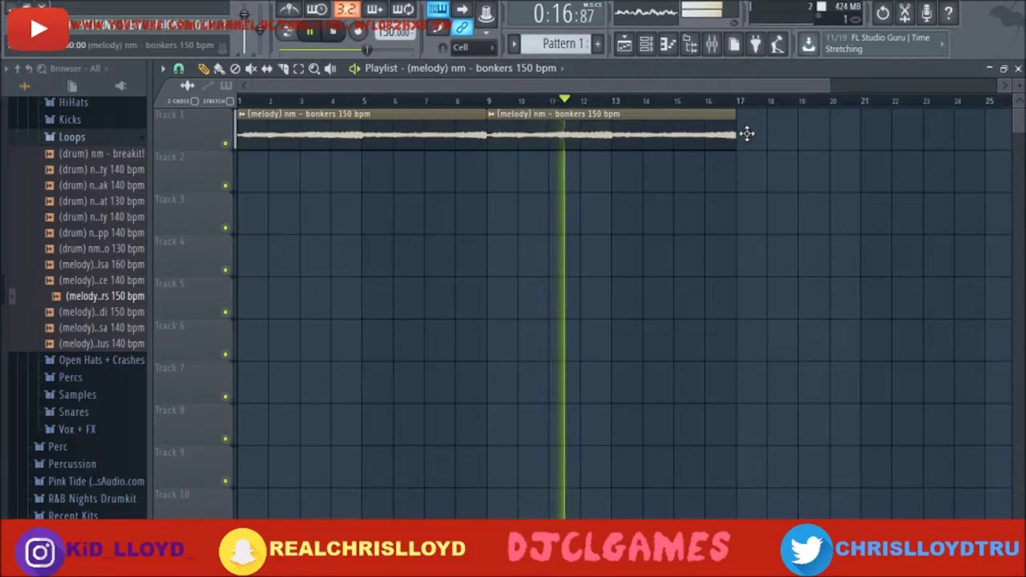
click(743, 133)
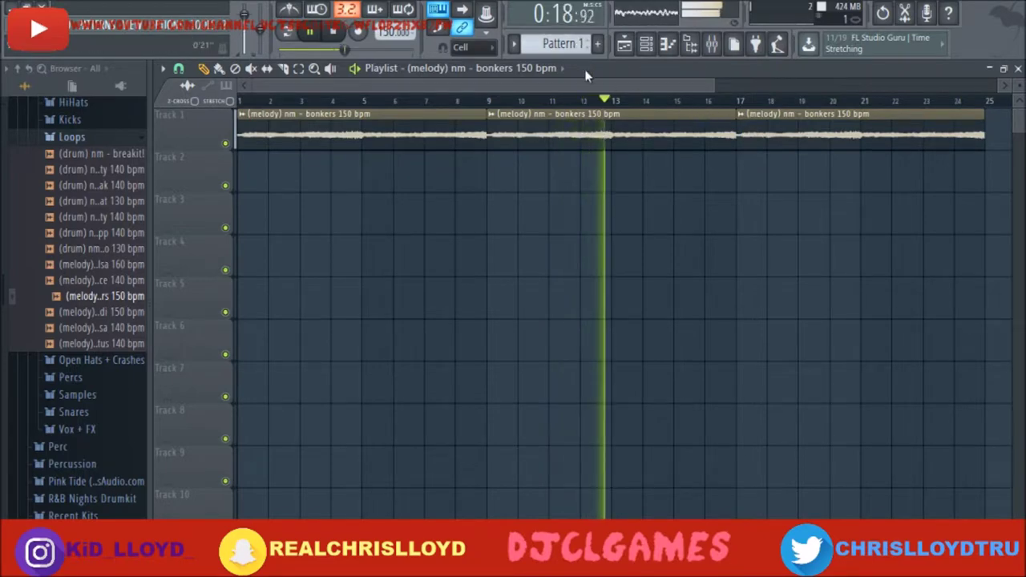
- Place a Pattern 1 clip on Track 2 from bar 17 to bar 21 and select that range for looped playback
click(740, 186)
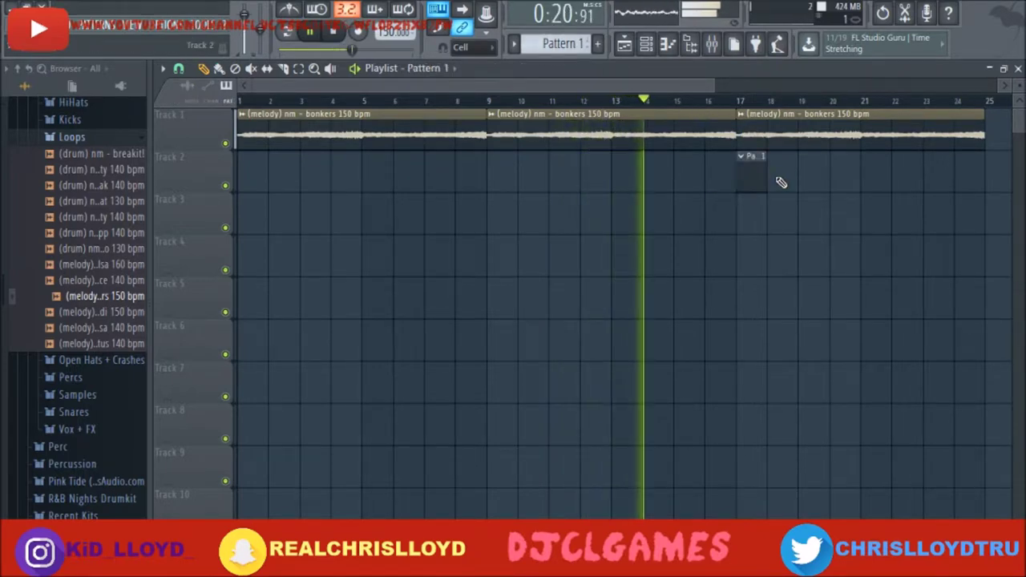
drag(771, 174, 860, 174)
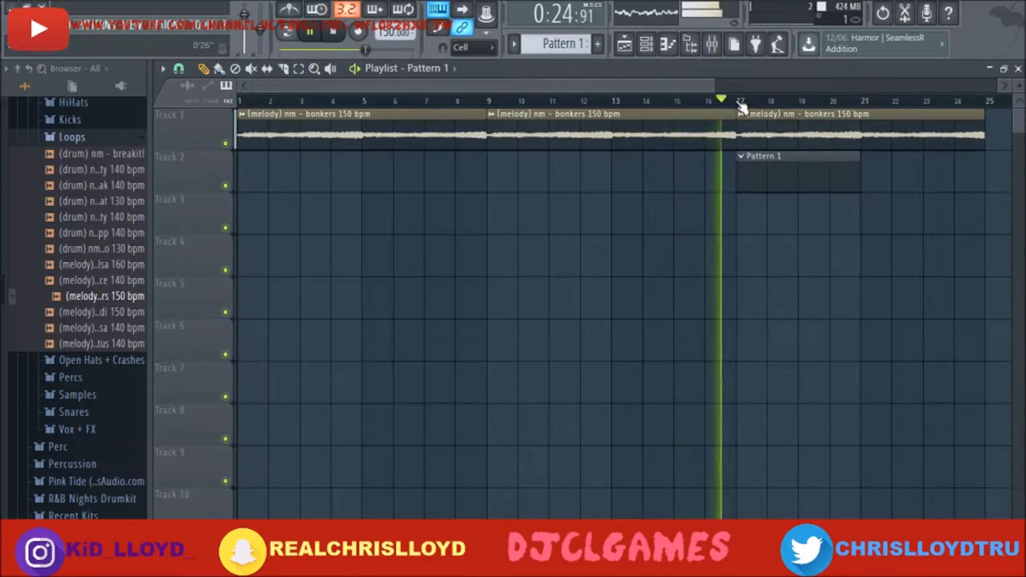
drag(742, 106, 870, 149)
- Show the unsorted channels in the channel rack and load "nm - deadline kick" into the Kick channel
key(F6)
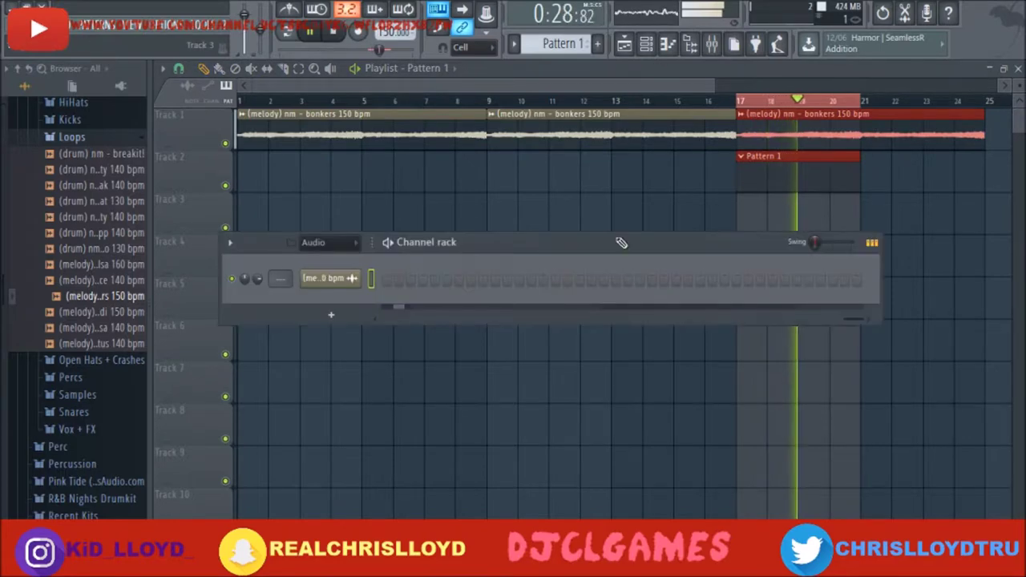
click(319, 242)
scroll(133, 260, up, 5)
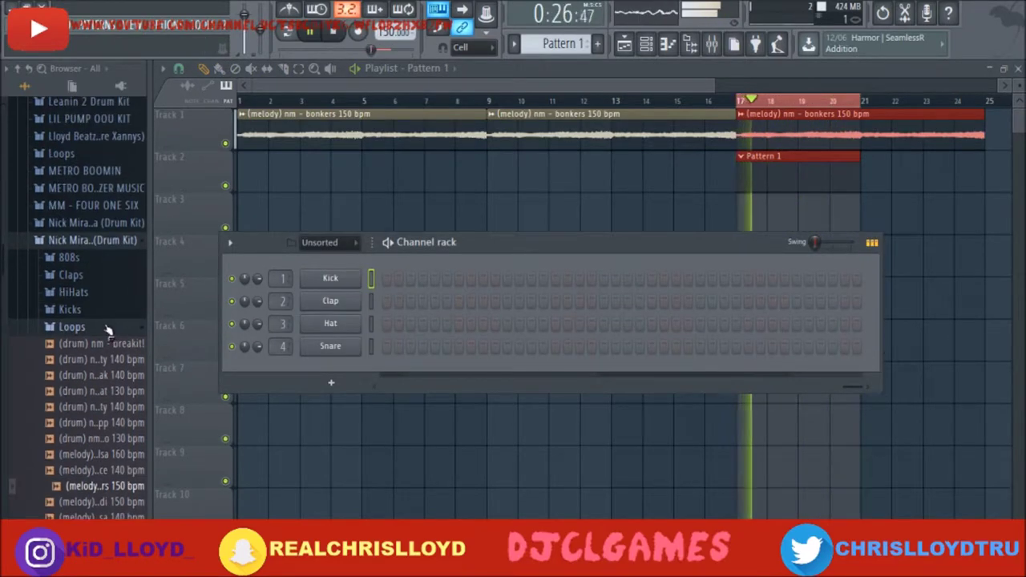
click(96, 313)
click(96, 313)
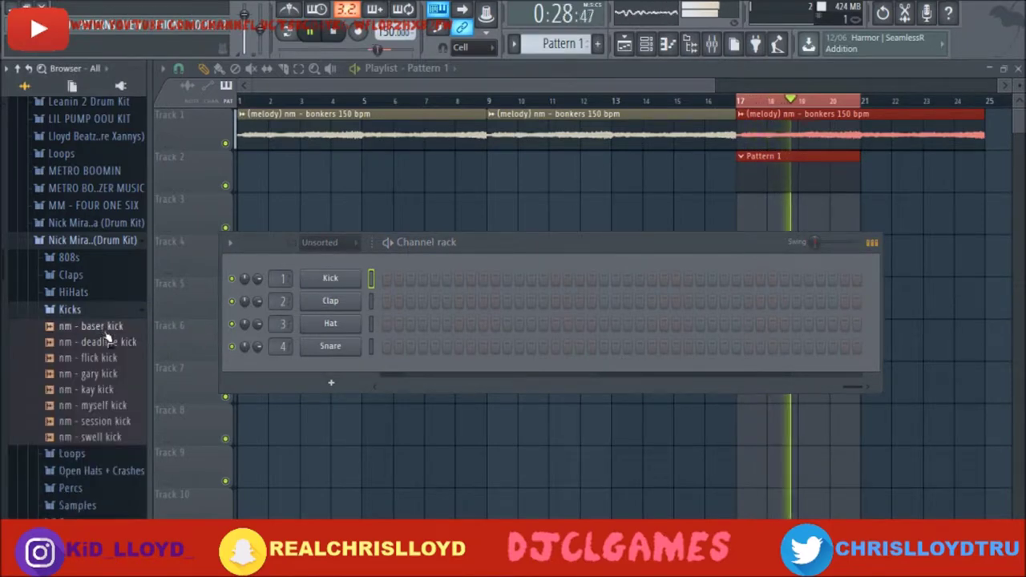
drag(103, 341, 330, 287)
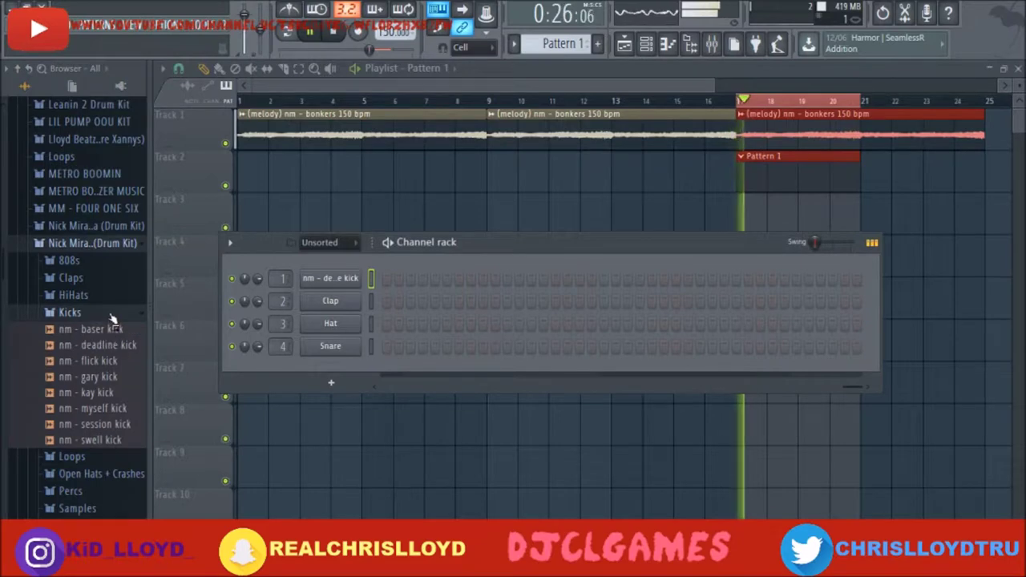
- Load "nm - childsplay snare" from the kit's Snares folder into the Snare channel
click(70, 310)
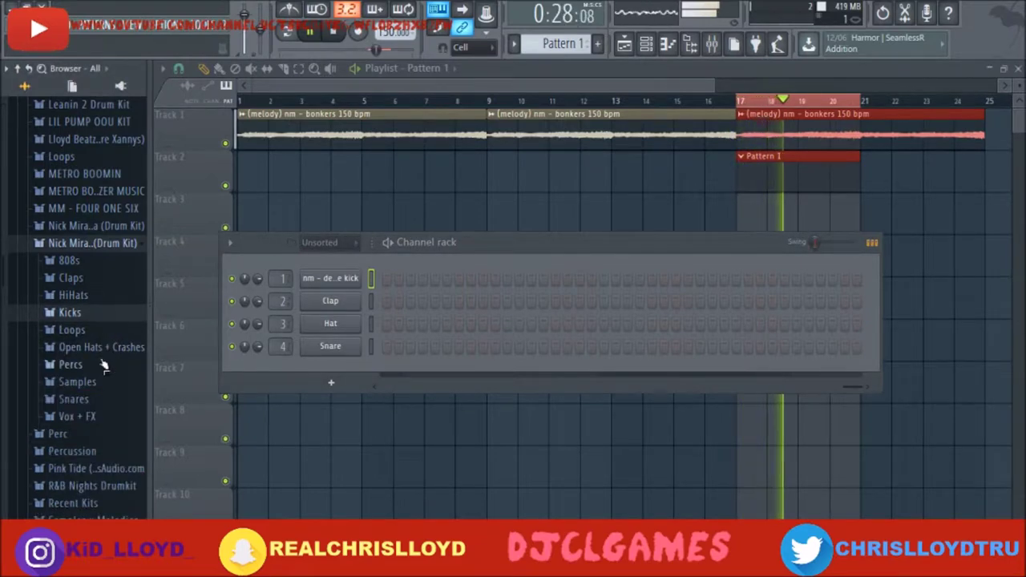
click(74, 398)
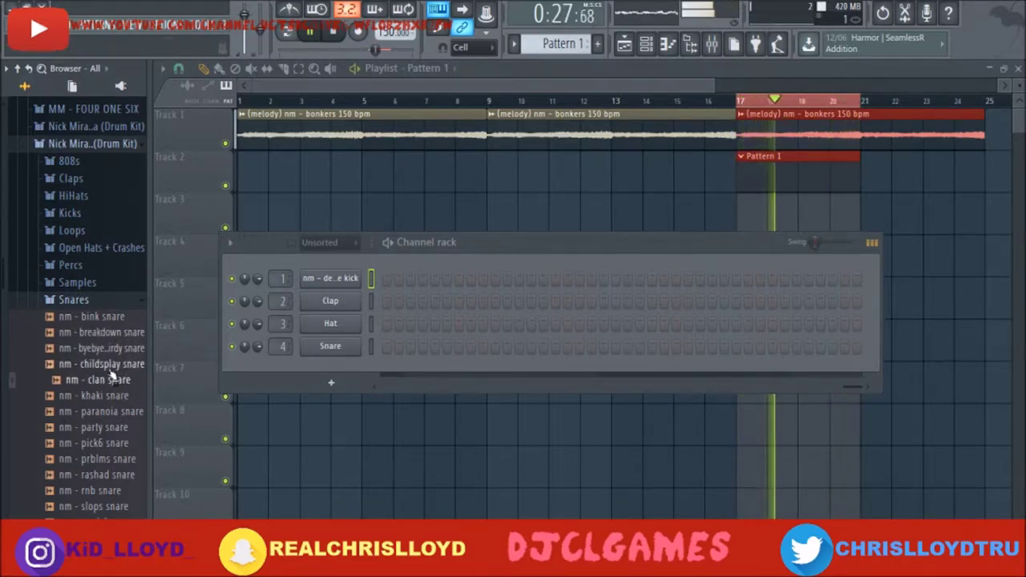
drag(112, 370, 330, 346)
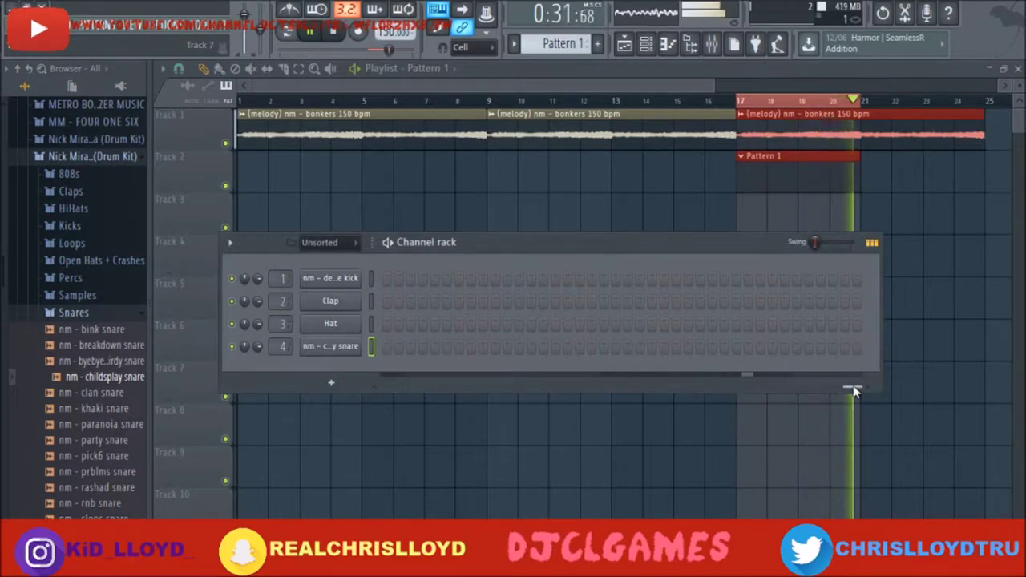
- Program kick hits on steps 1, 5, 7 and 13 and a snare hit on step 9
click(386, 278)
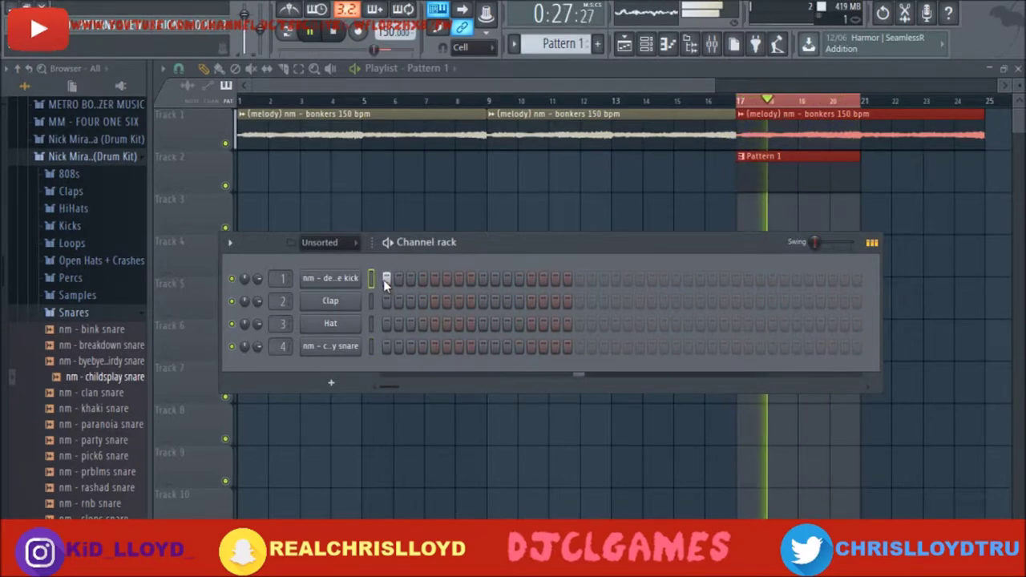
click(434, 279)
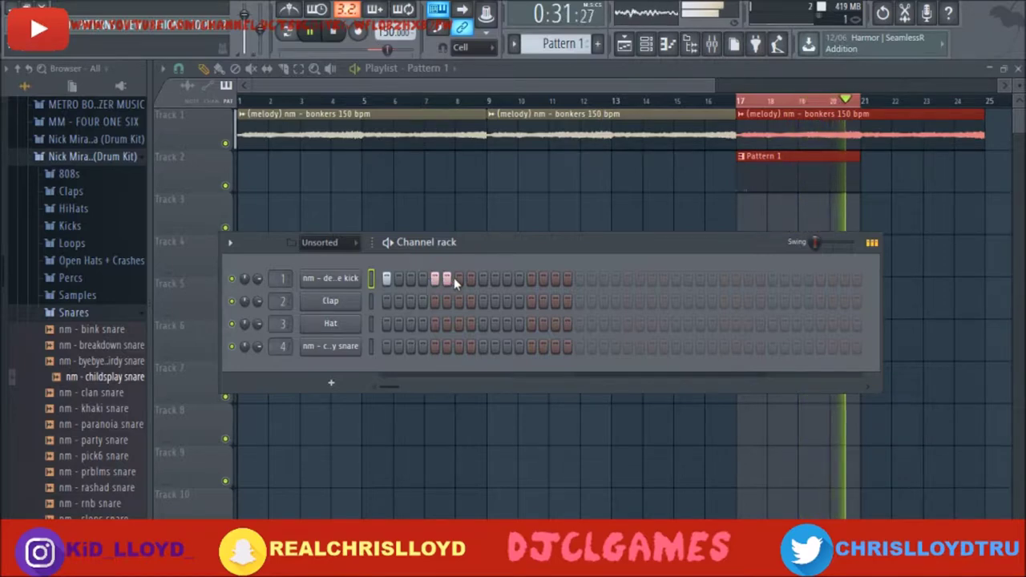
click(451, 279)
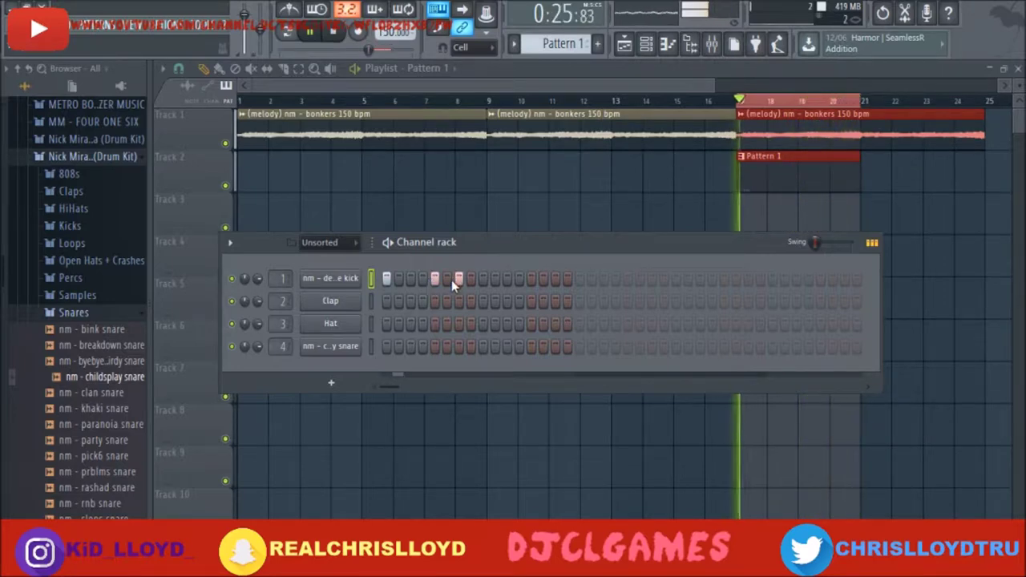
click(483, 346)
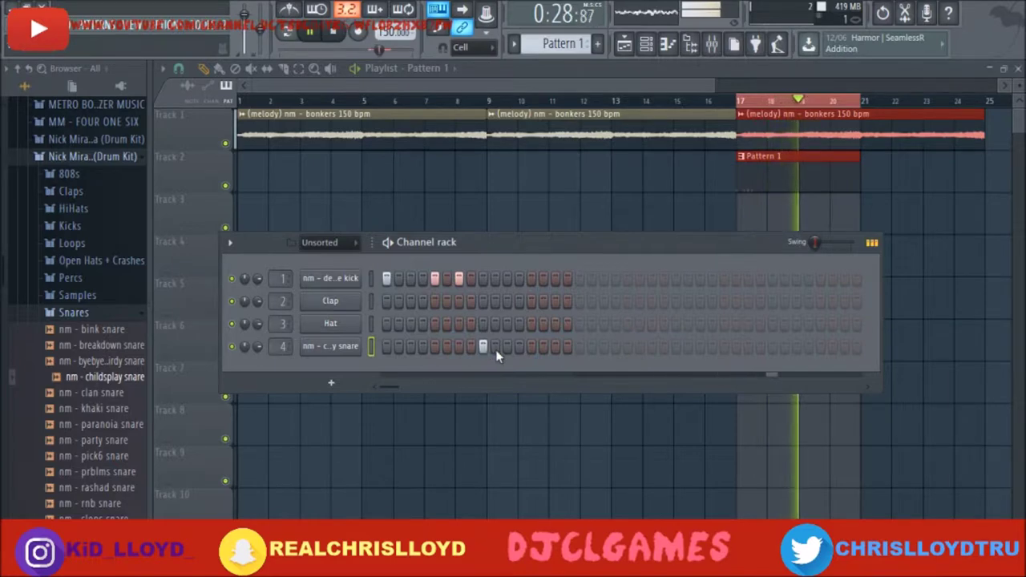
click(529, 279)
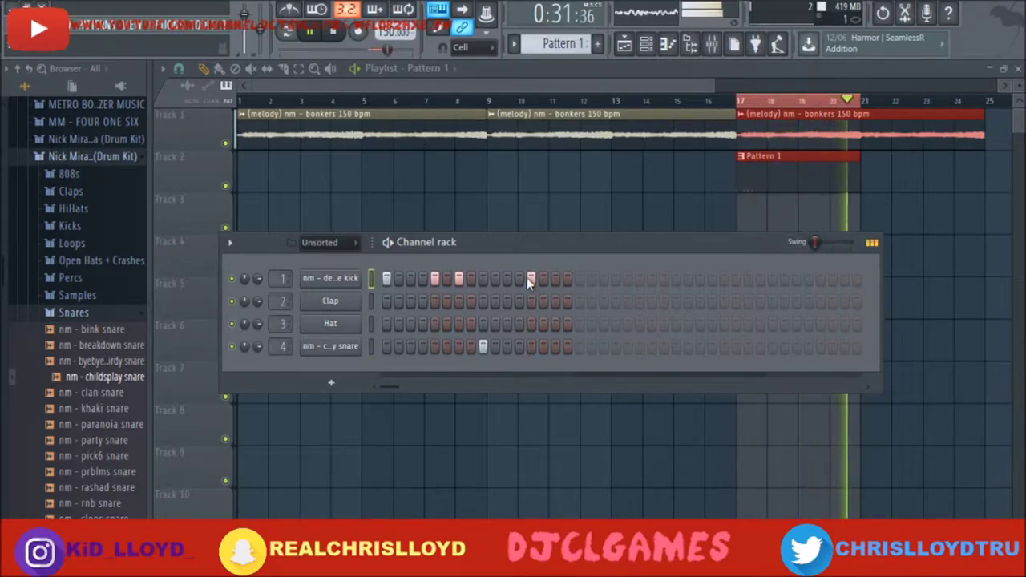
- Add kick hits on steps 17, 19, 29 and 31 and a snare hit on step 25
click(577, 279)
click(603, 278)
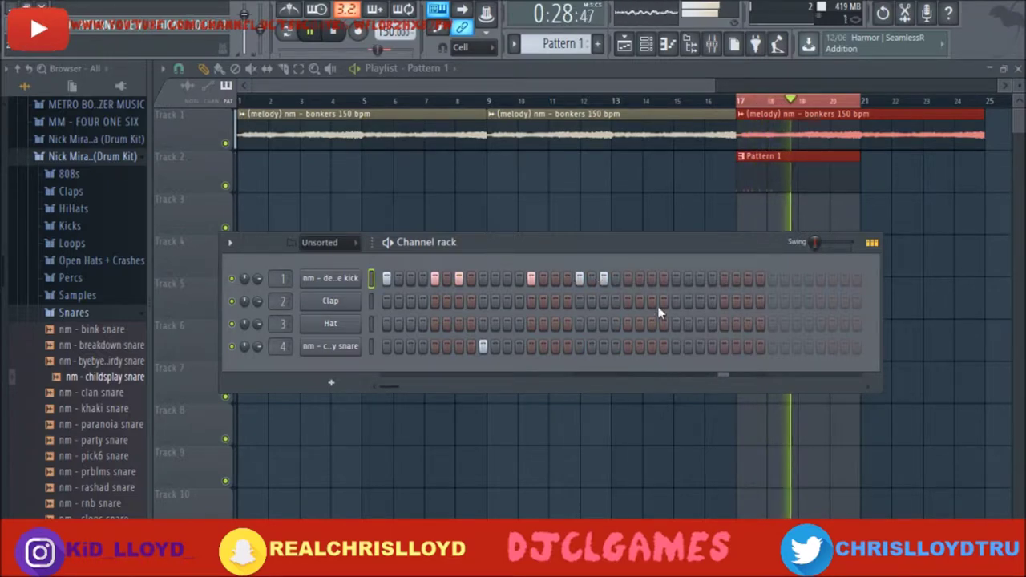
click(676, 347)
click(724, 278)
click(748, 278)
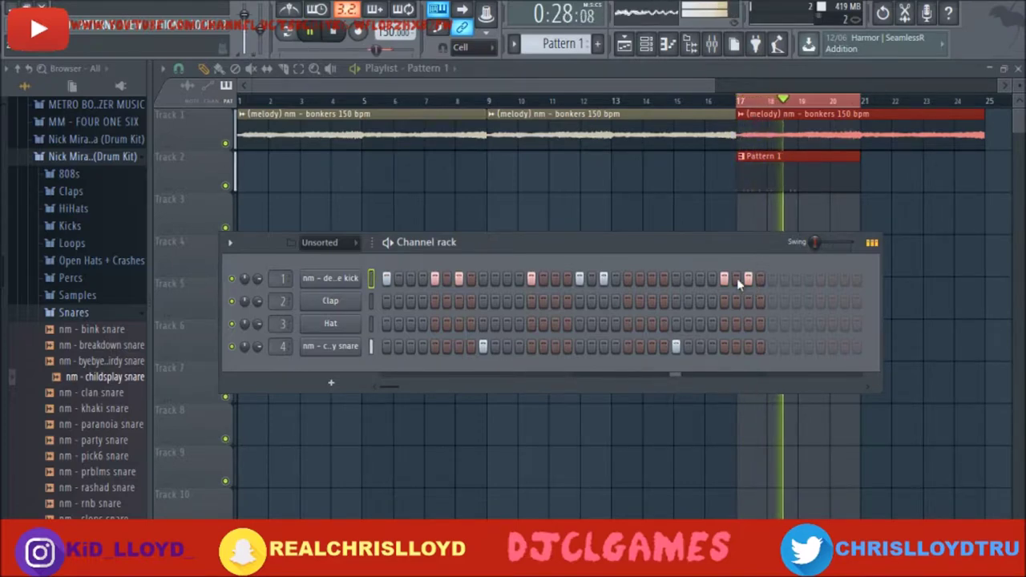
- Rework the kick pattern by removing the hits on steps 17, 19 and 31 and adding hits on steps 21, 23 and 33
click(580, 278)
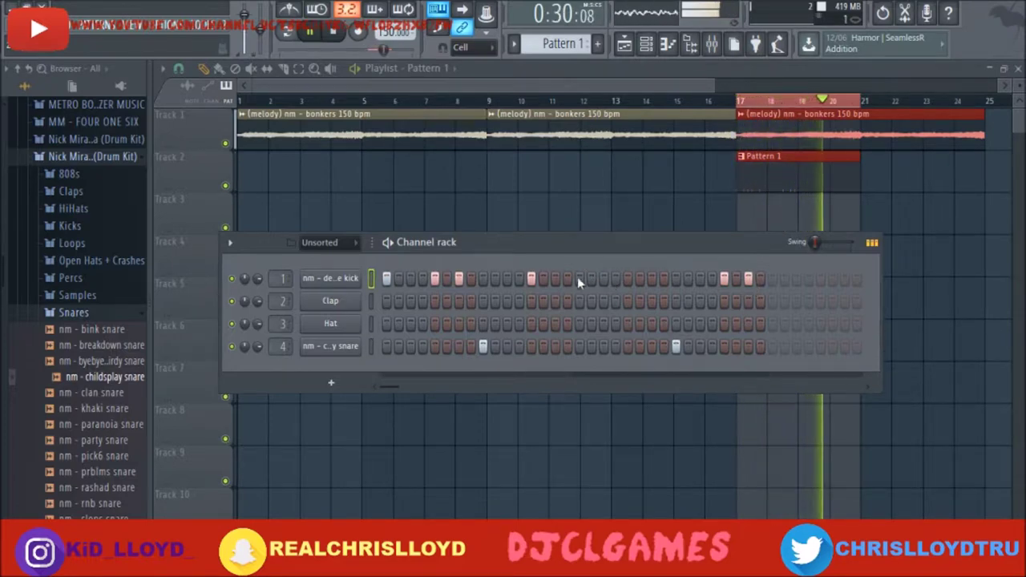
click(602, 278)
click(628, 278)
click(652, 278)
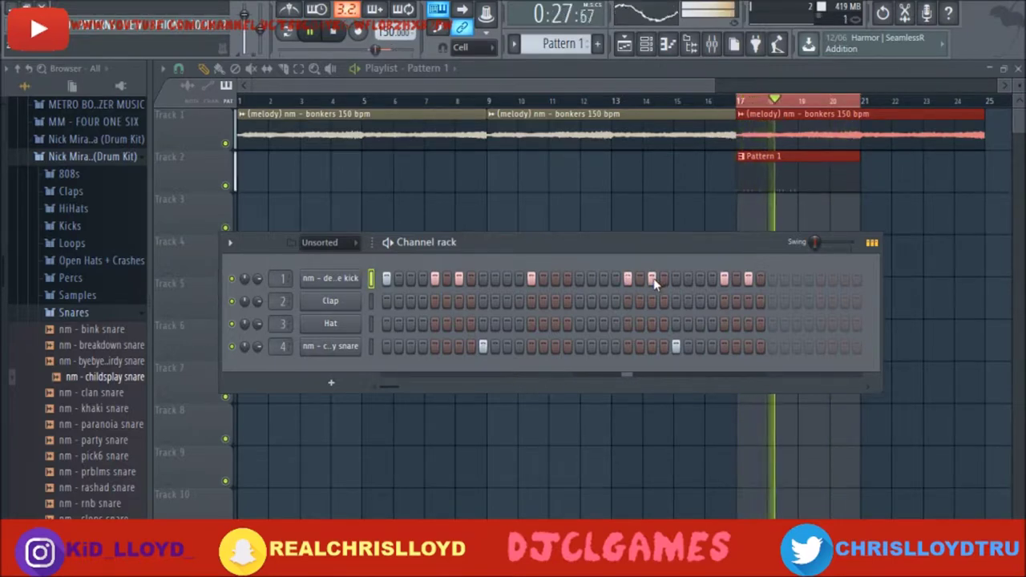
click(747, 278)
click(772, 278)
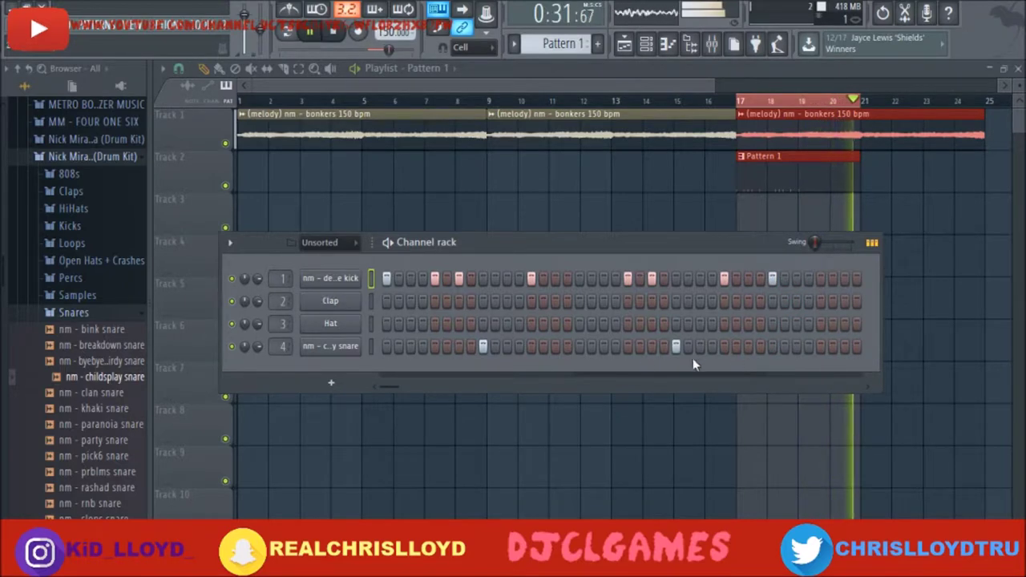
- Extend the beat with snare hits on steps 41 and 57 and kick hits on steps 45 and 53
drag(387, 385, 858, 381)
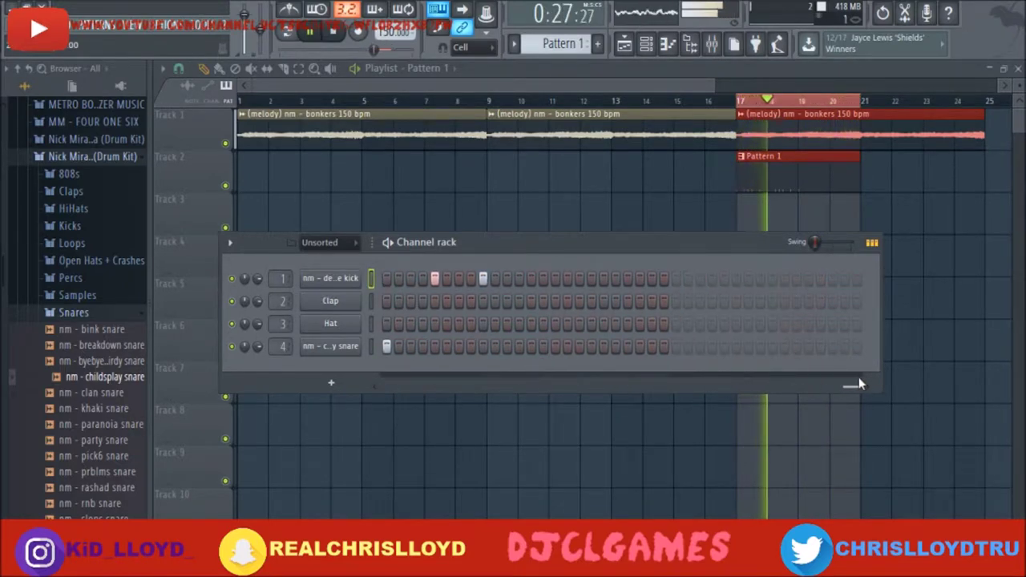
click(580, 346)
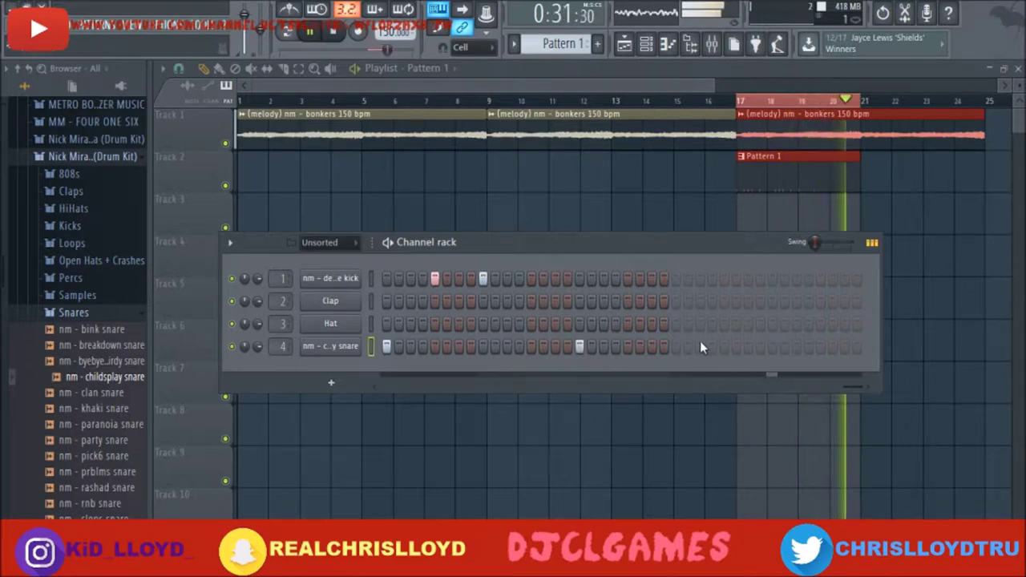
click(628, 278)
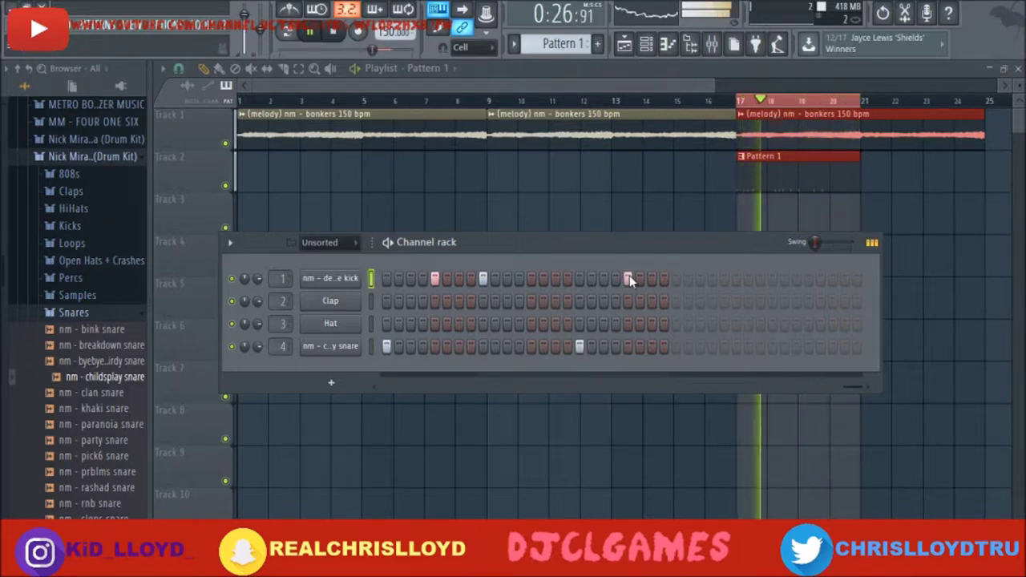
click(711, 279)
click(772, 346)
click(711, 278)
click(724, 278)
- Add kick hits on steps 37, 38, 61, 63 and 64
click(531, 279)
click(543, 278)
click(856, 278)
click(844, 278)
click(820, 279)
- Audition samples in the kit's HiHats folder and load "nm - spherical hh" into the Hat channel
click(73, 313)
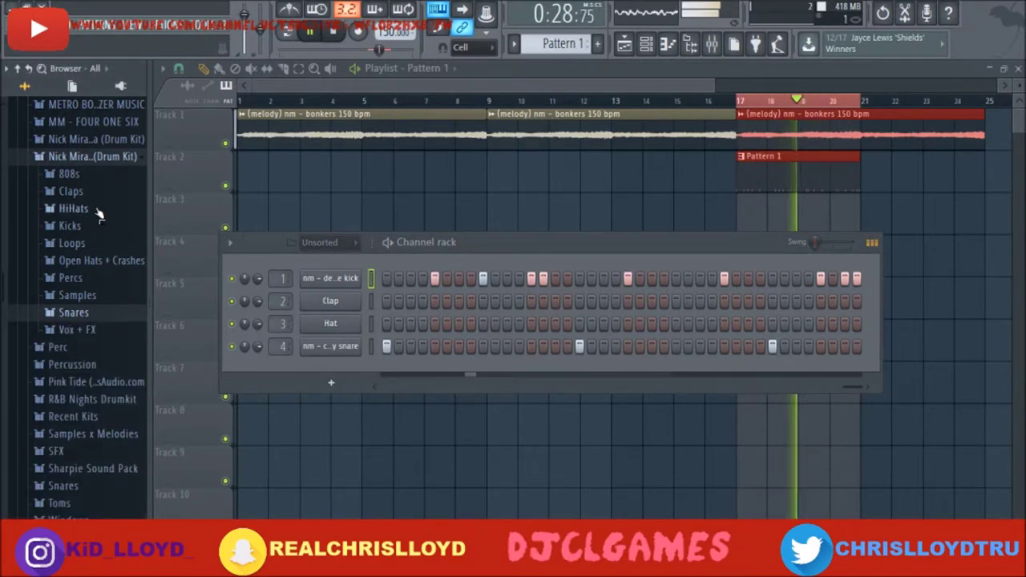
click(73, 208)
click(91, 273)
click(116, 288)
click(90, 304)
click(84, 336)
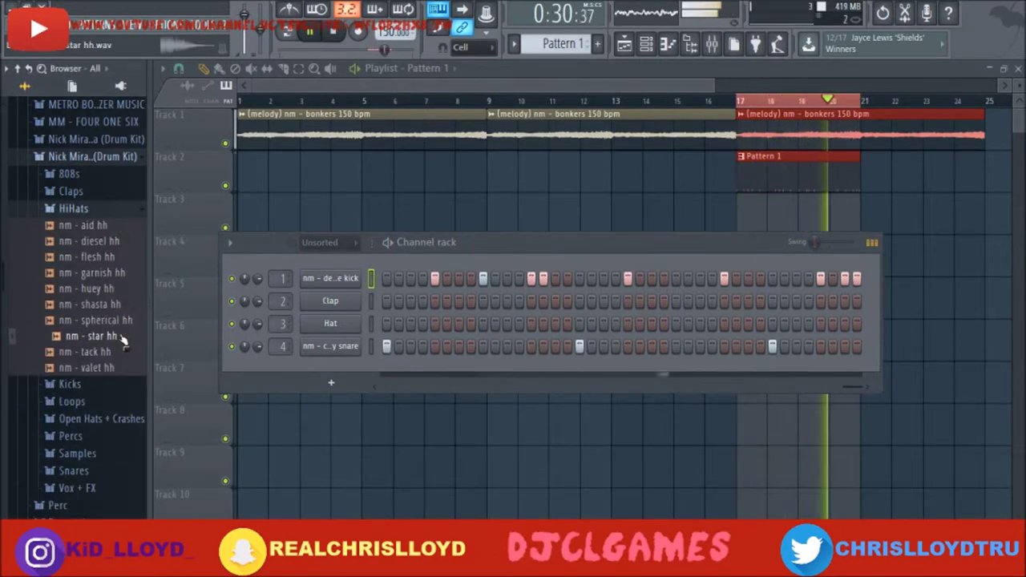
click(102, 320)
drag(310, 331, 321, 325)
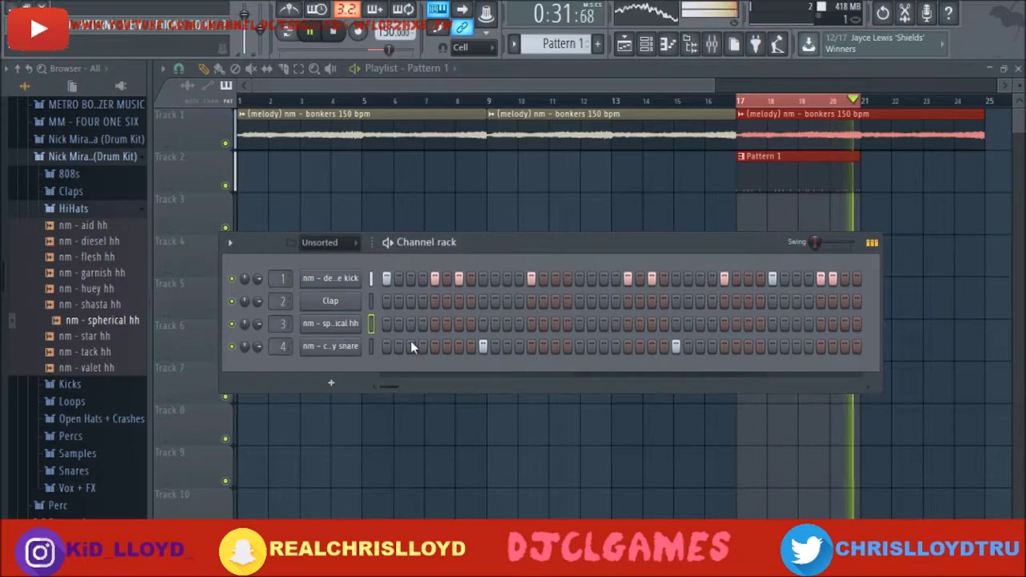
- Add hi-hat hits on steps 1, 2, 3, 5, 7, 9 and 11 of the spherical hh channel
click(386, 323)
click(399, 323)
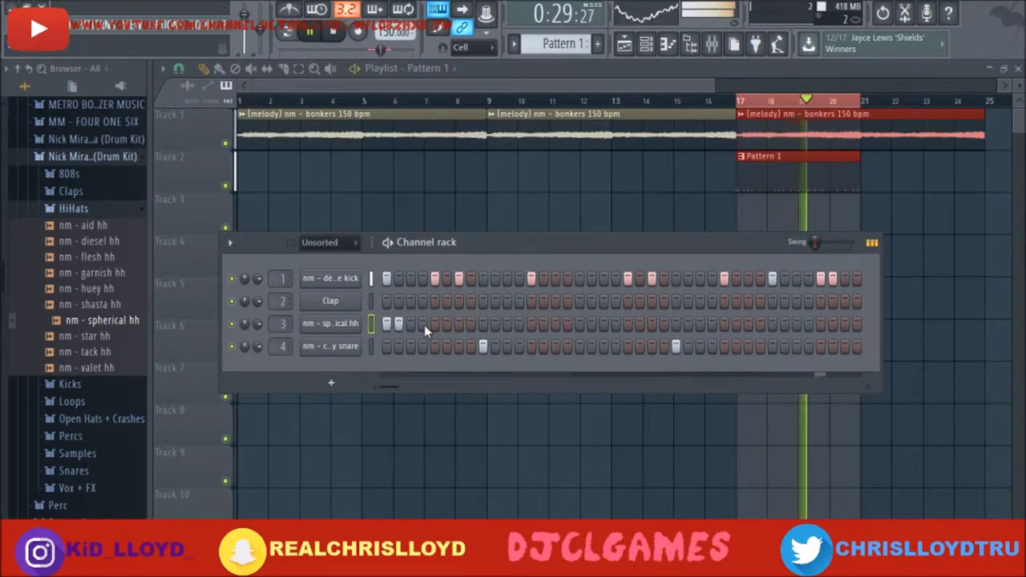
click(412, 325)
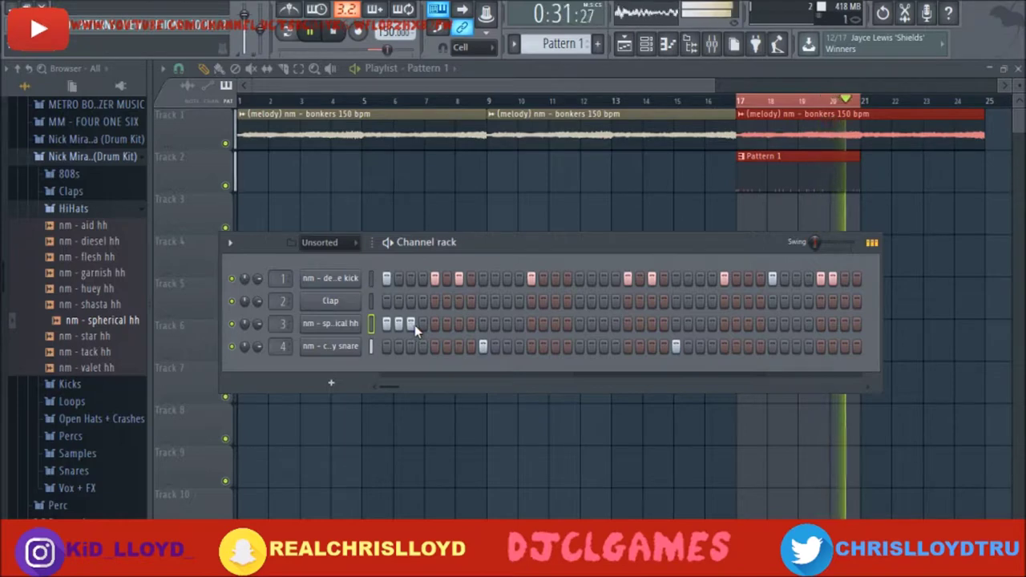
click(435, 324)
click(459, 323)
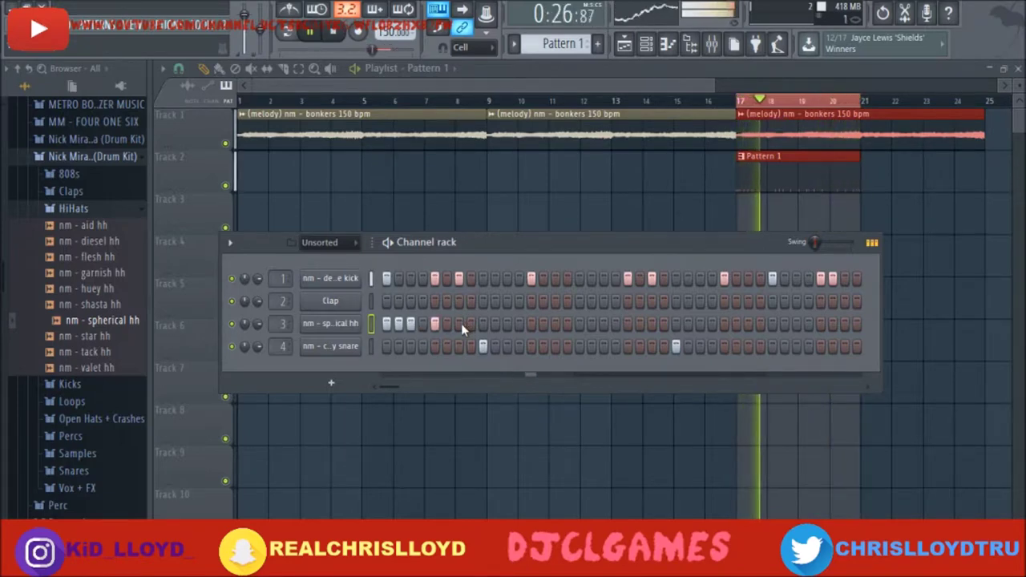
click(483, 324)
click(507, 323)
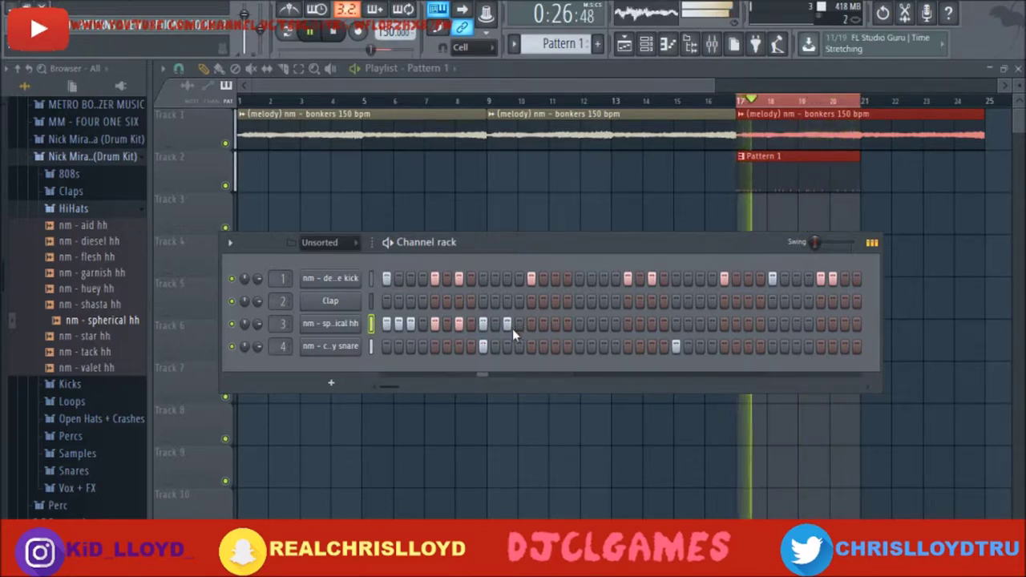
- Continue the hi-hat pattern with hits on steps 13, 14, 15, 17, 19, 21, 22, 23, 27, 29 and 31
click(531, 323)
click(542, 323)
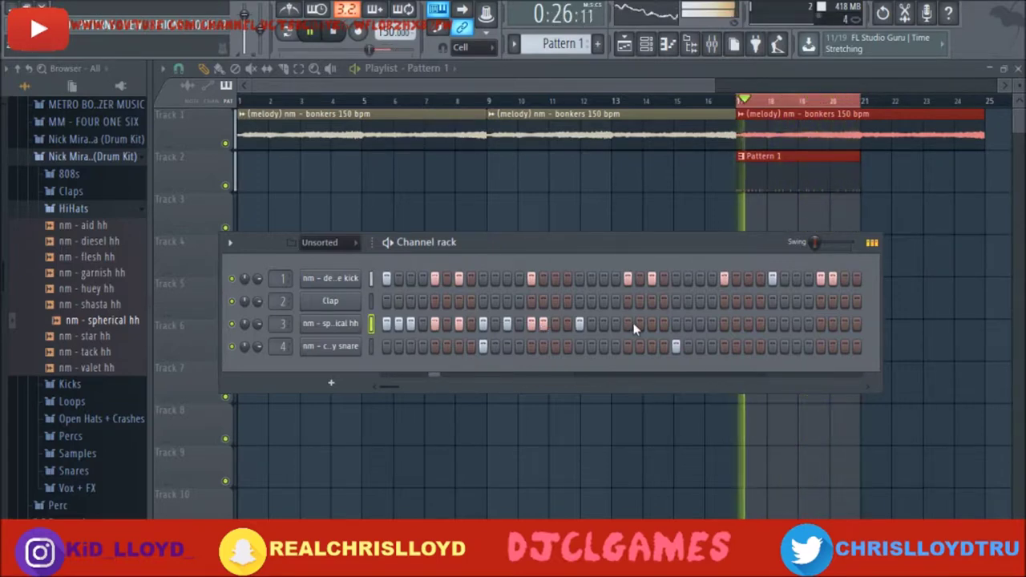
click(567, 323)
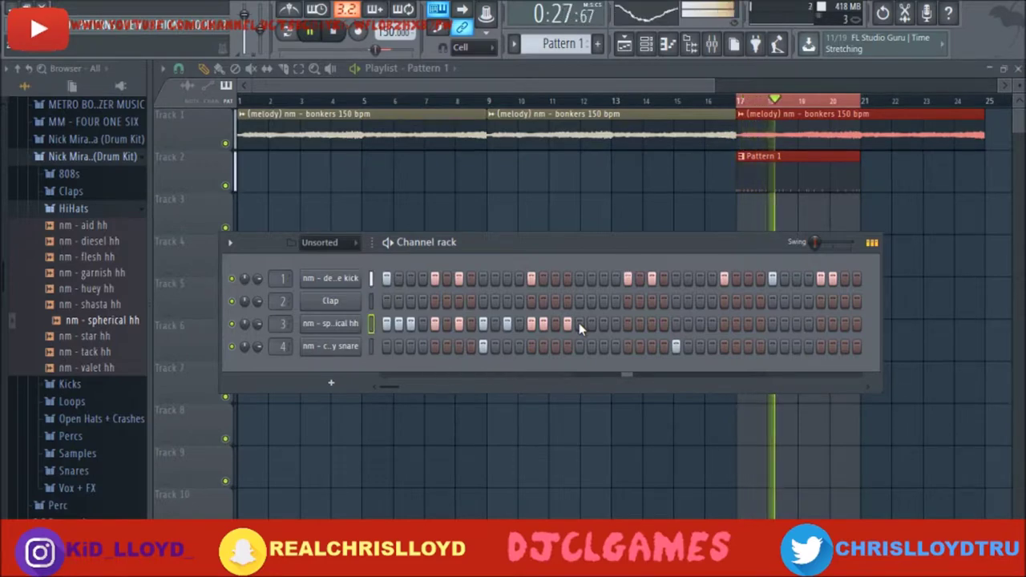
click(578, 323)
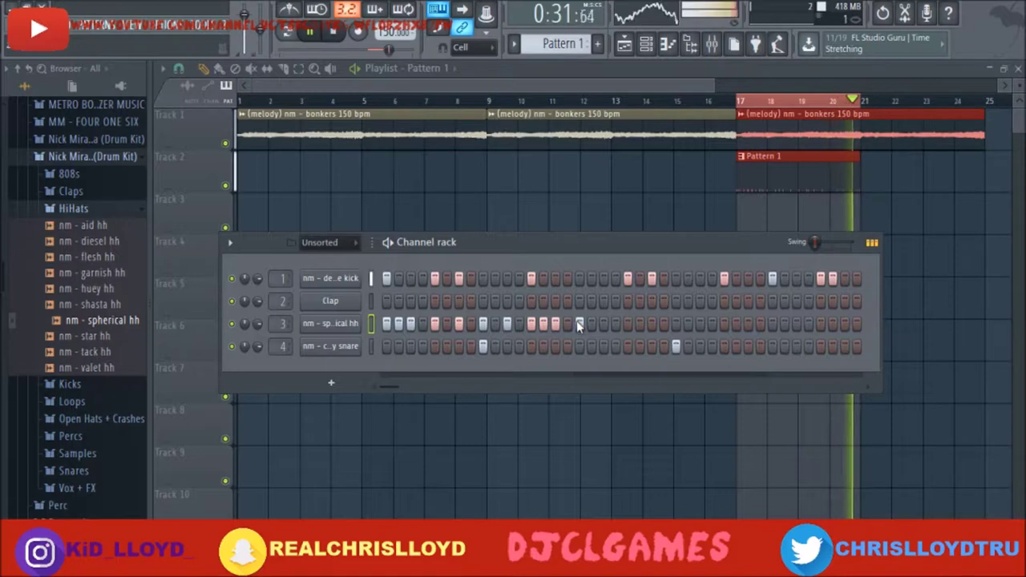
click(579, 324)
click(580, 324)
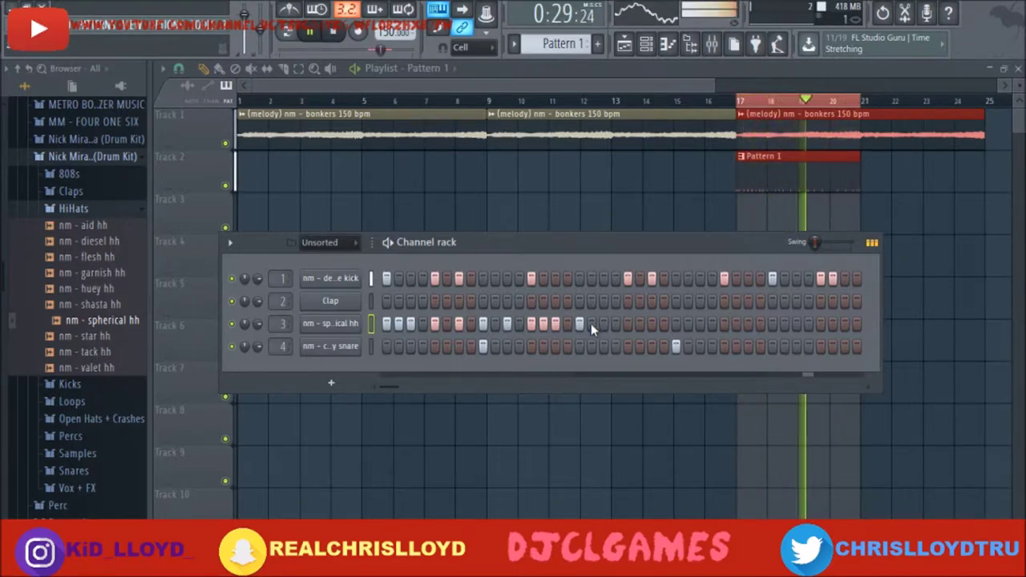
click(603, 324)
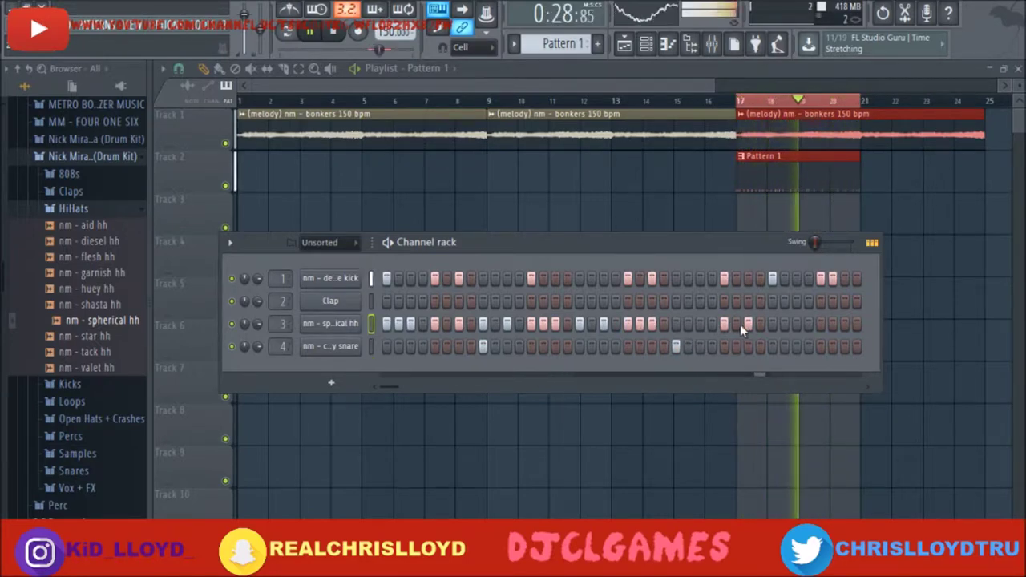
click(701, 323)
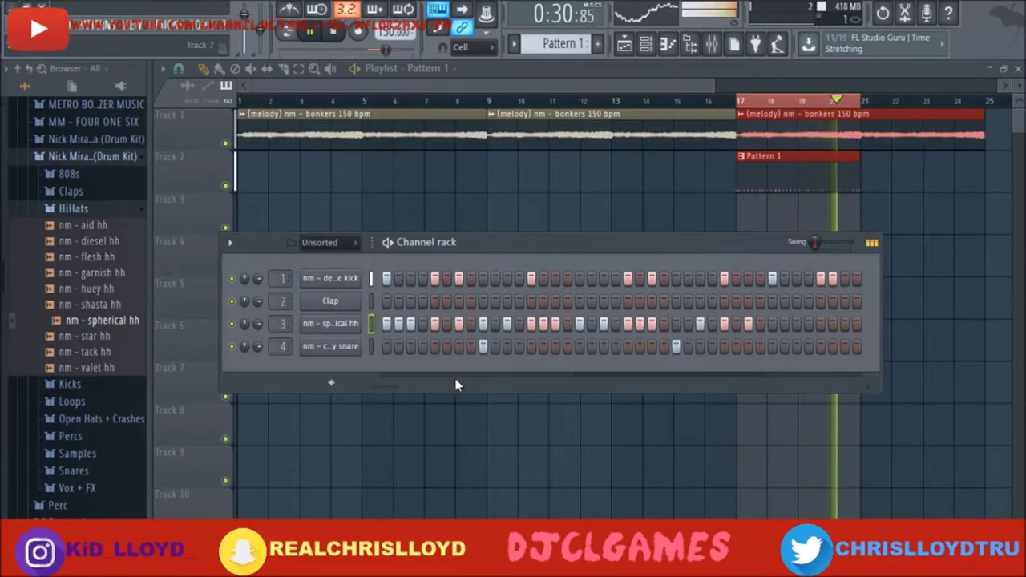
- Add hi-hat hits on steps 33, 35, 37, 39, 41 and 43 and a run on steps 45 to 48
drag(398, 391, 802, 392)
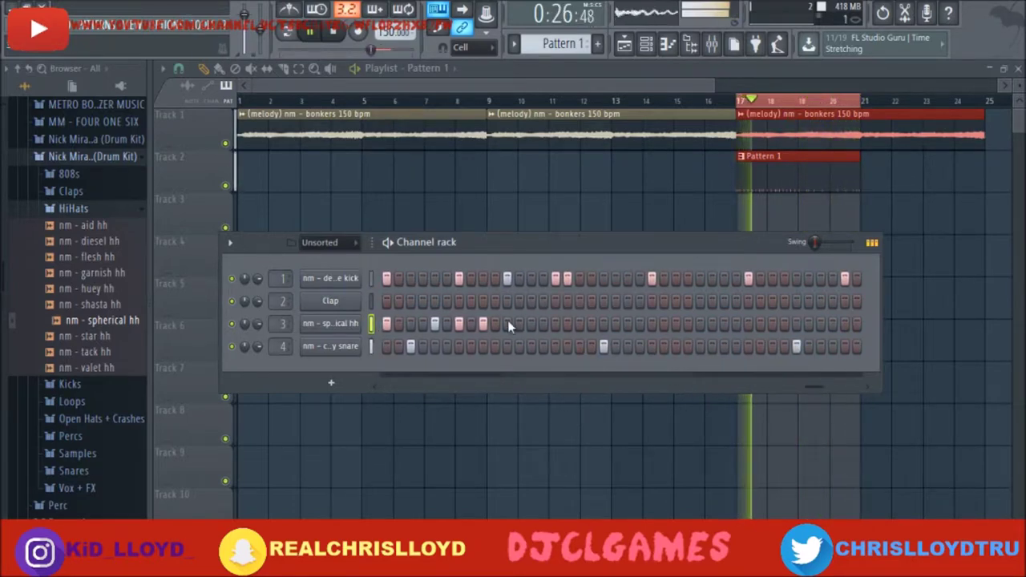
click(578, 322)
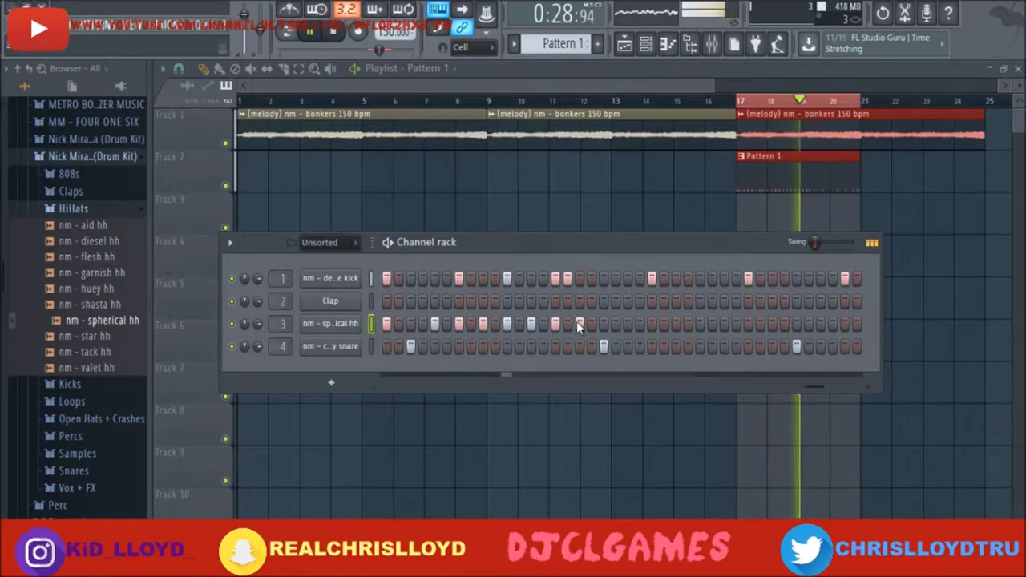
click(629, 323)
click(651, 324)
click(664, 324)
click(676, 325)
click(686, 326)
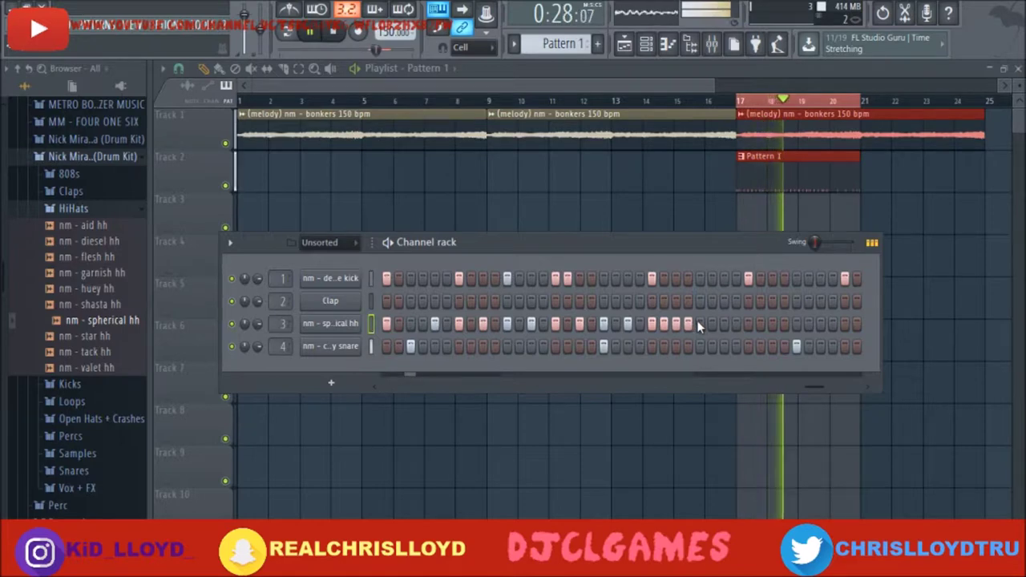
- Complete the hi-hat pattern with hits on steps 49, 51, 53, 55, 57, 59, 61, 62 and 63
click(745, 325)
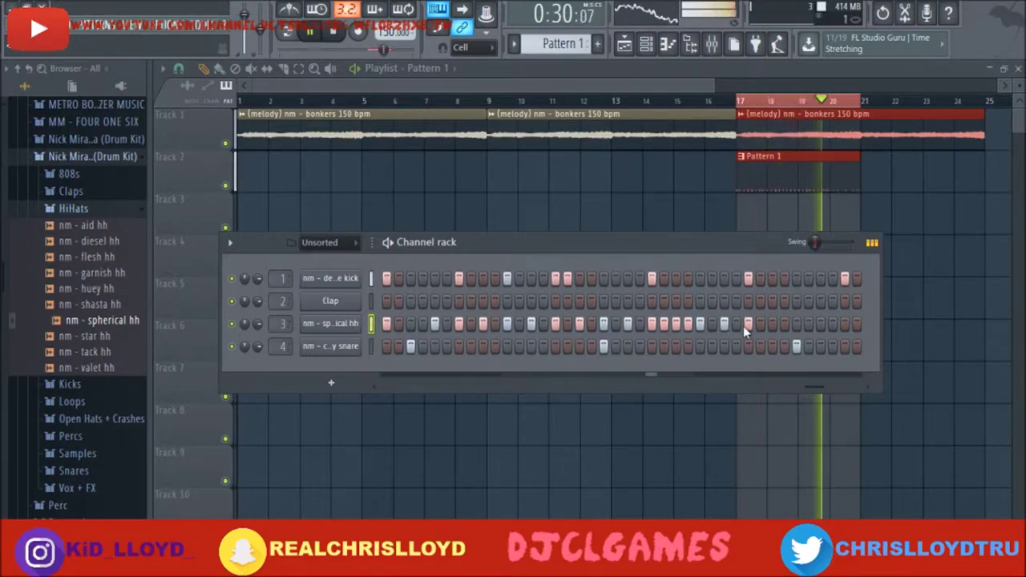
click(772, 324)
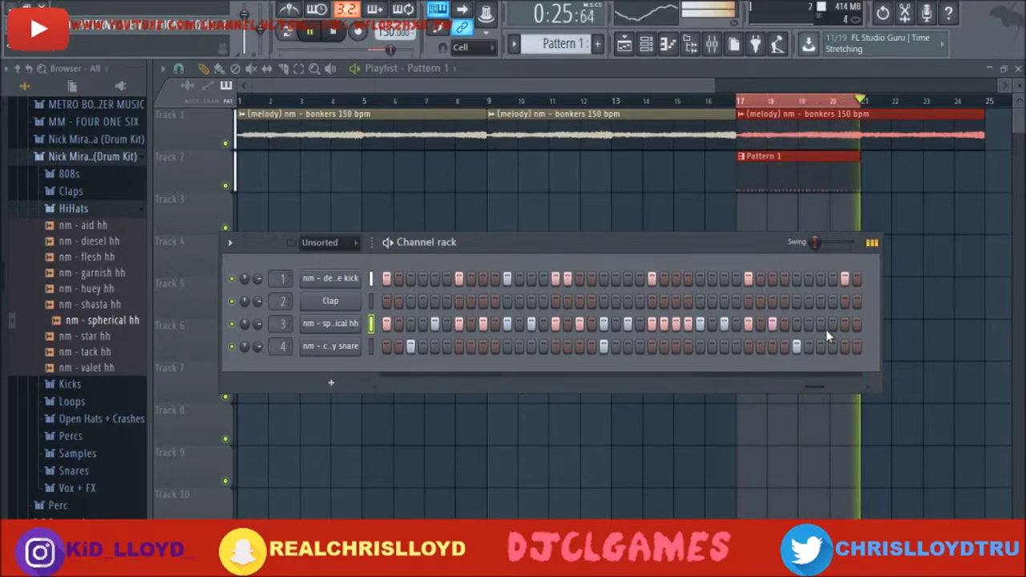
click(797, 324)
click(818, 324)
click(844, 325)
click(854, 325)
drag(814, 387, 880, 385)
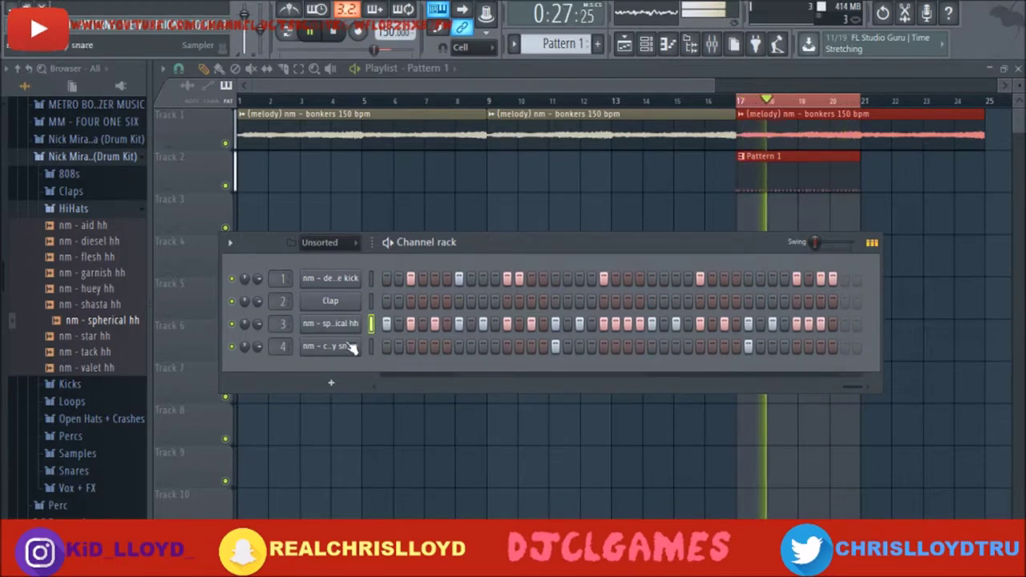
- In the hi-hat's piano roll, replace the three C5 hits on bar 4's last beat with three evenly spaced F#4 notes
key(F7)
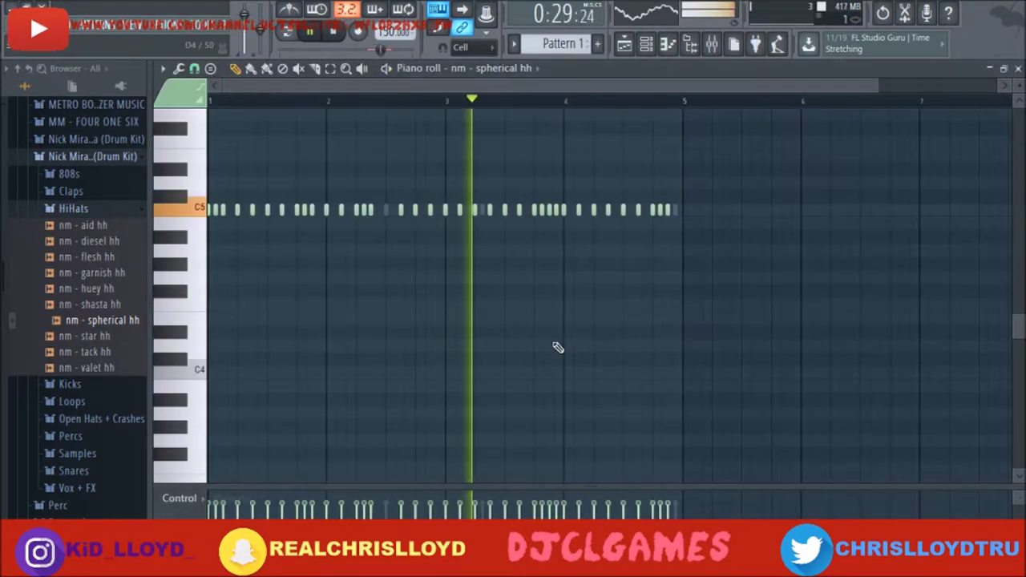
click(650, 298)
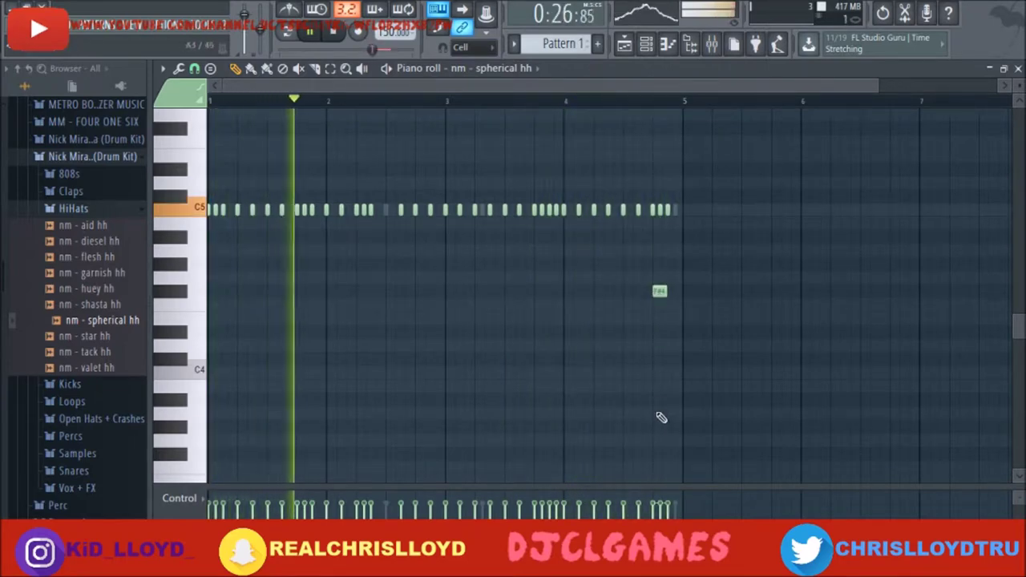
right_click(665, 211)
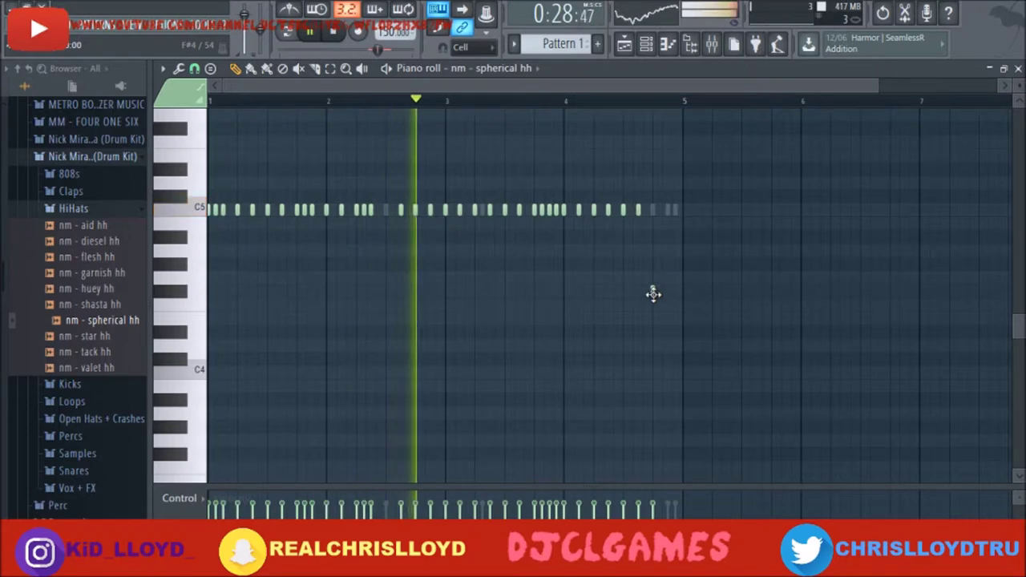
click(653, 291)
click(662, 292)
click(672, 294)
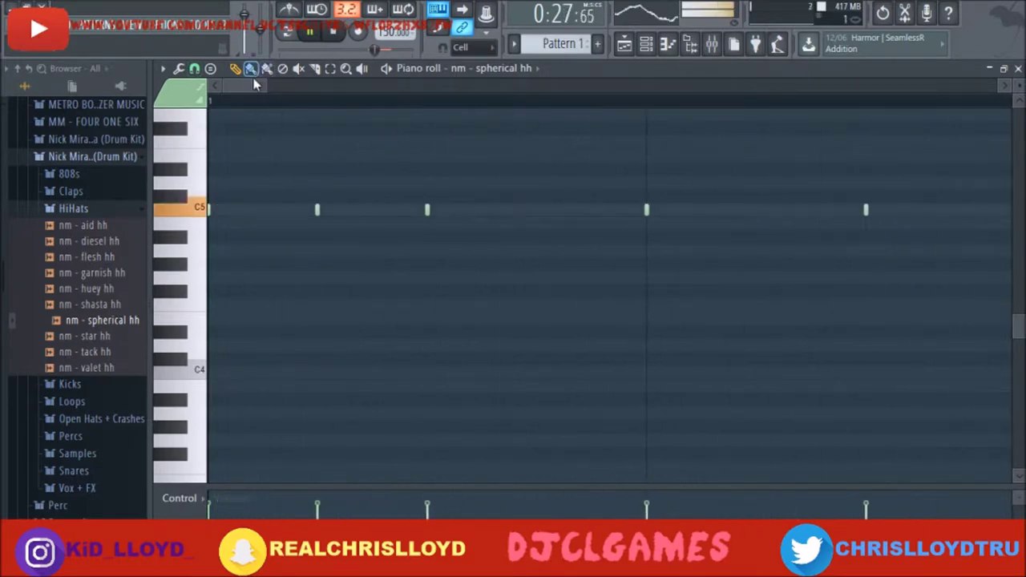
- Enlarge the velocity lane, lower the velocity of the first two F#4 hi-hat notes and close the piano roll
drag(255, 84, 607, 129)
drag(453, 126, 619, 156)
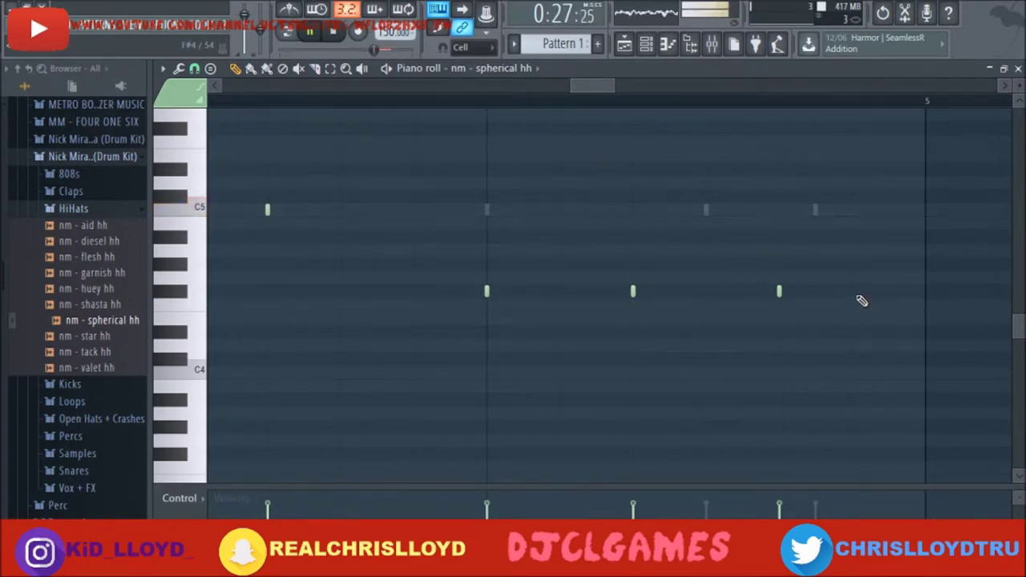
scroll(826, 364, down, 1)
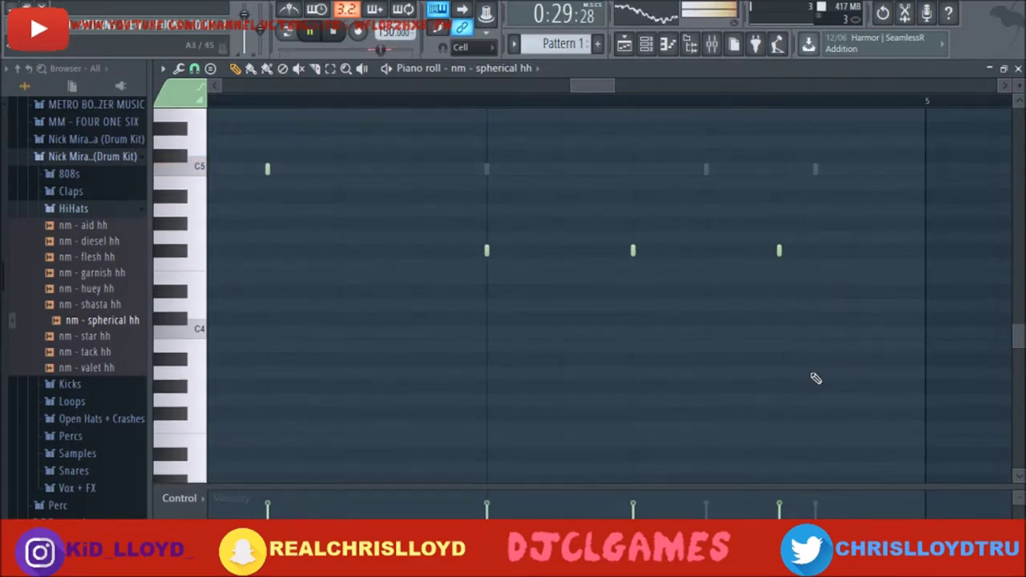
scroll(812, 378, up, 2)
drag(496, 482, 496, 458)
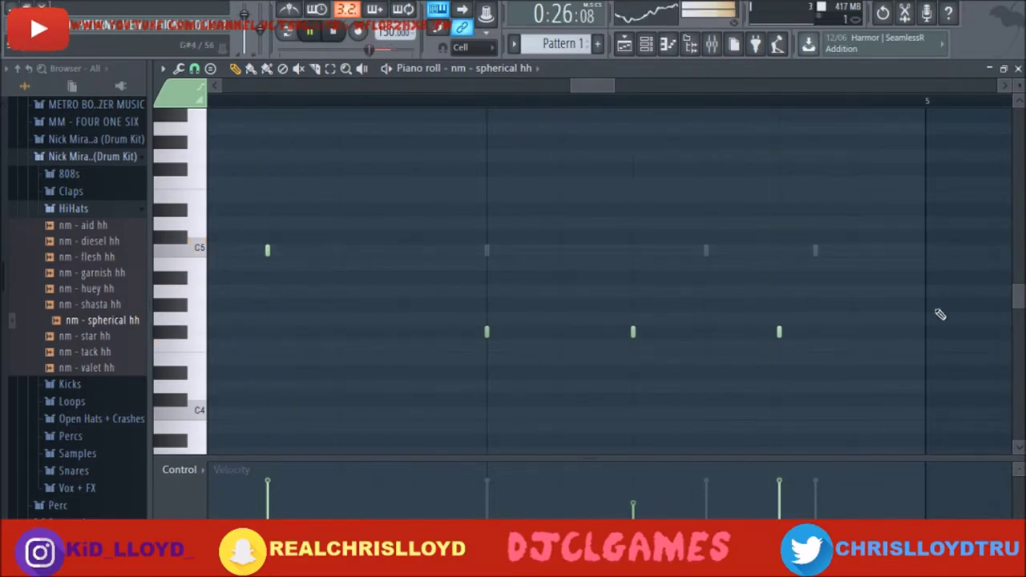
click(1018, 68)
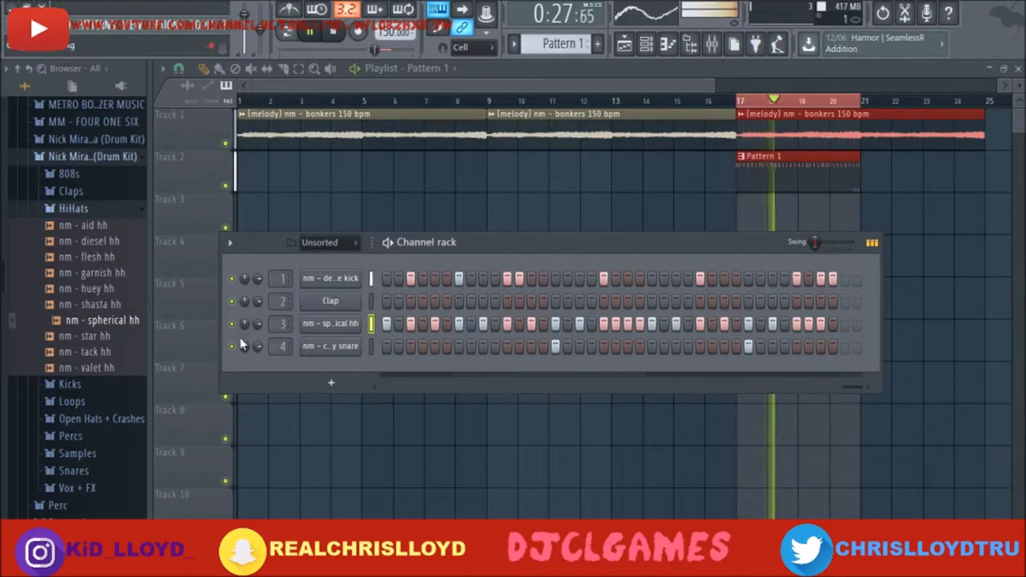
- Load "nm - 12oz 808" from the kit's 808s folder into an 808 channel, check its sample settings and return to the channel rack
click(91, 209)
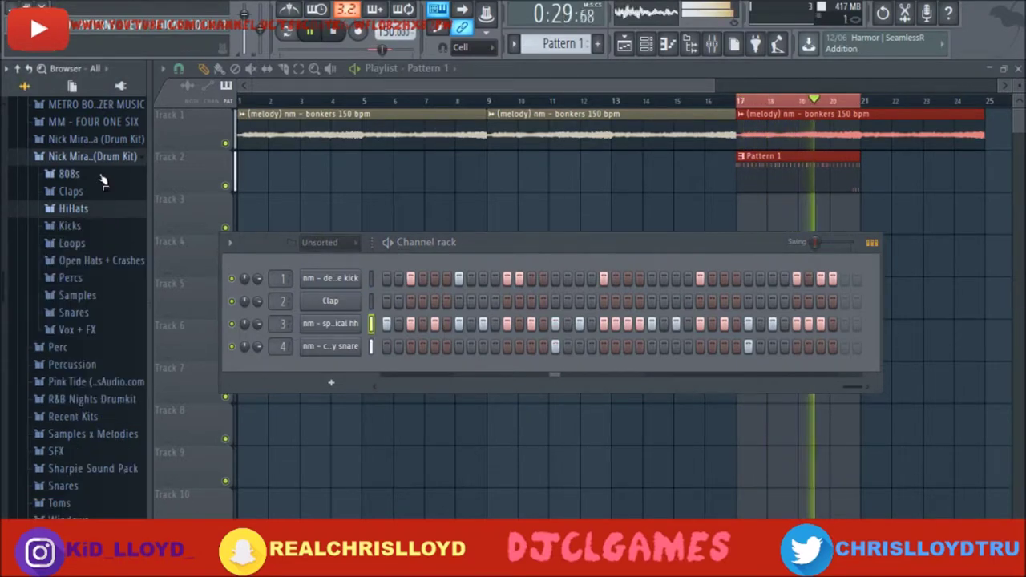
click(69, 174)
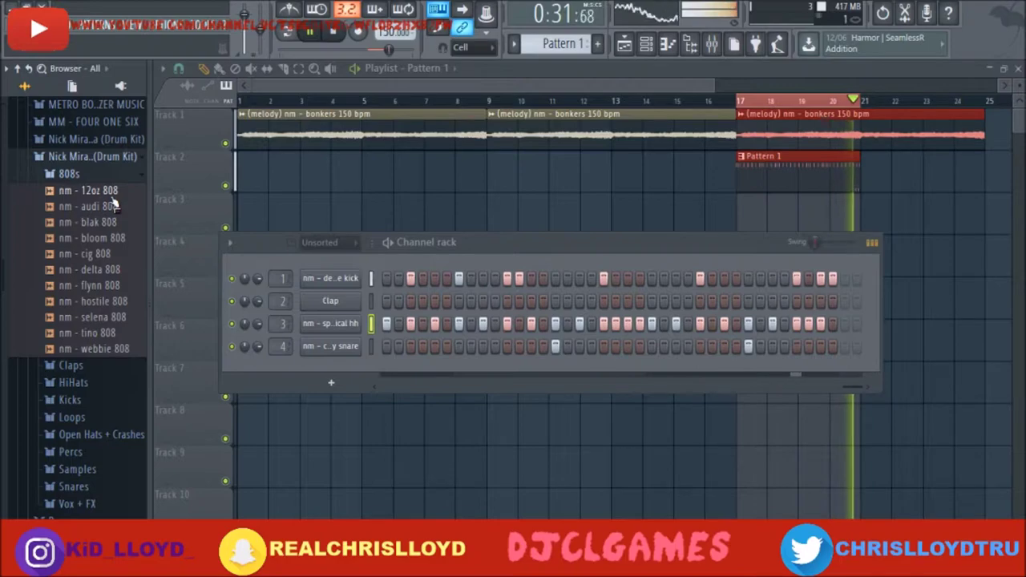
drag(110, 194, 449, 364)
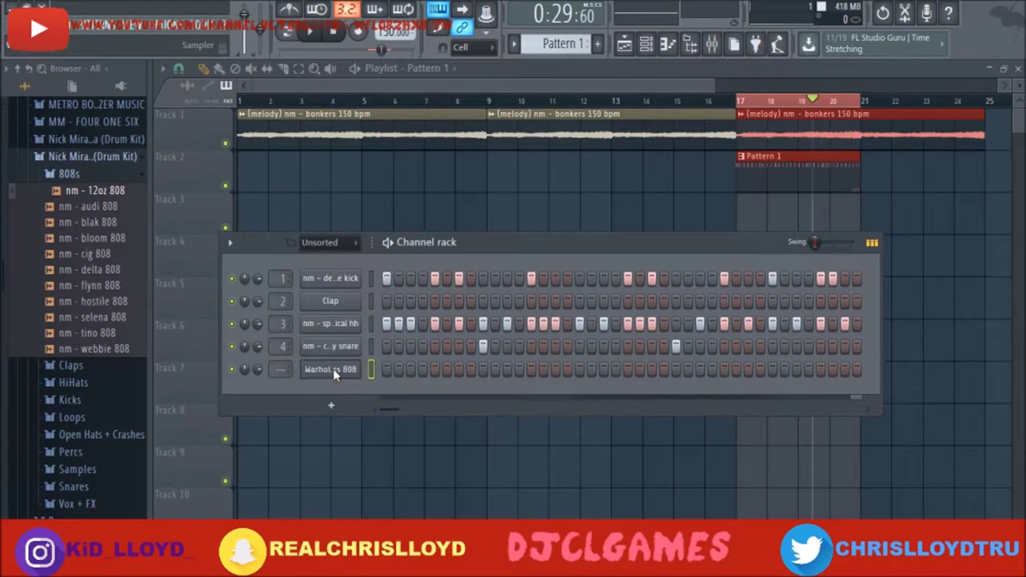
click(334, 370)
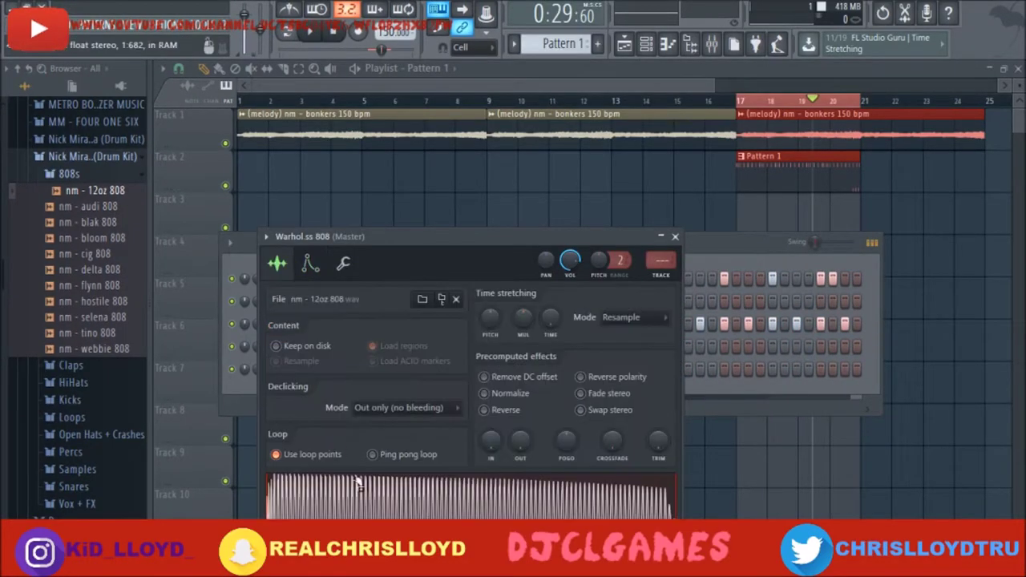
drag(363, 492, 409, 429)
click(440, 172)
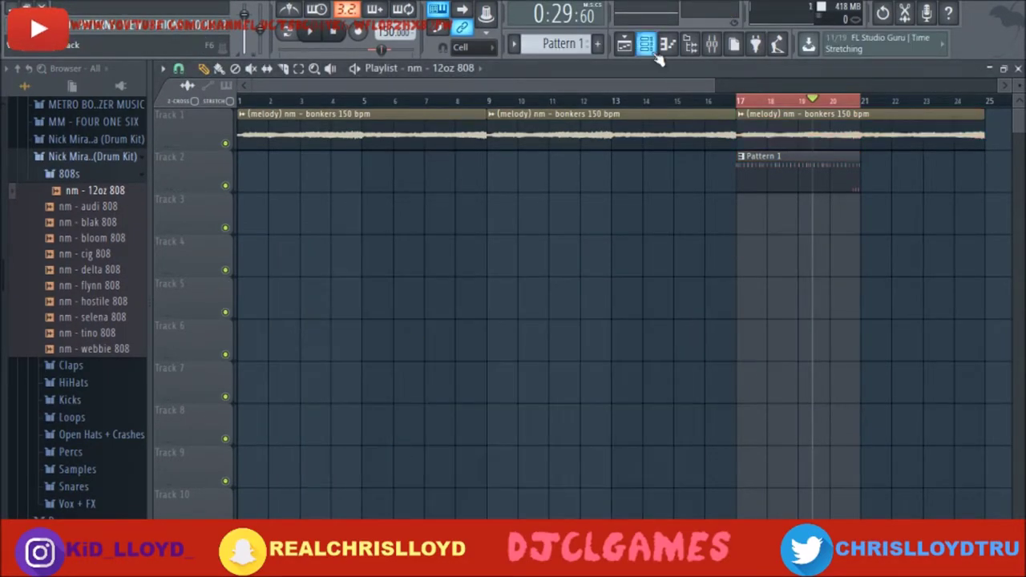
click(649, 48)
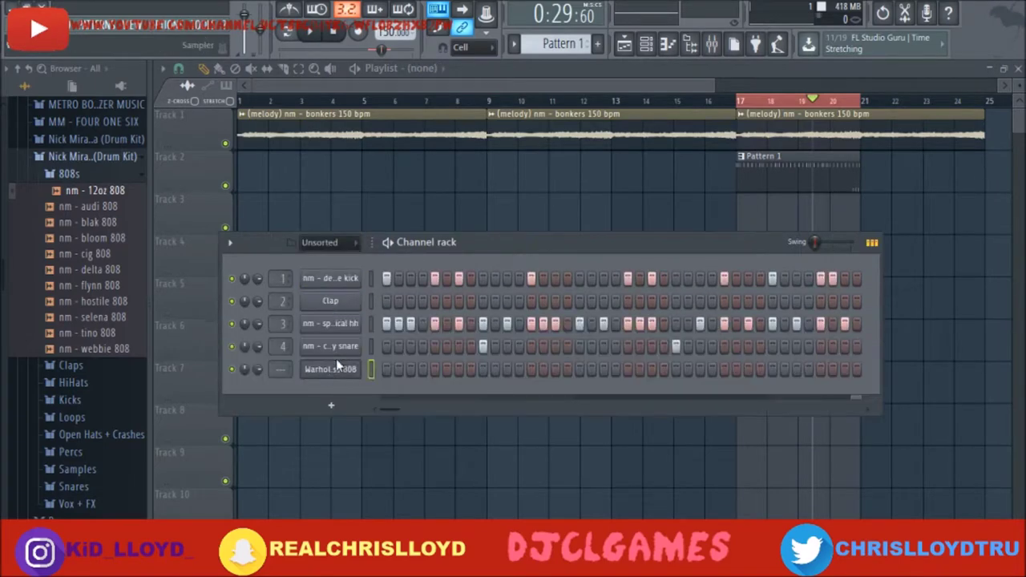
- Open the 808's piano roll, start playback and place three C5 notes in bar 1: on beats 1 and 2 and just before beat 4
click(337, 371)
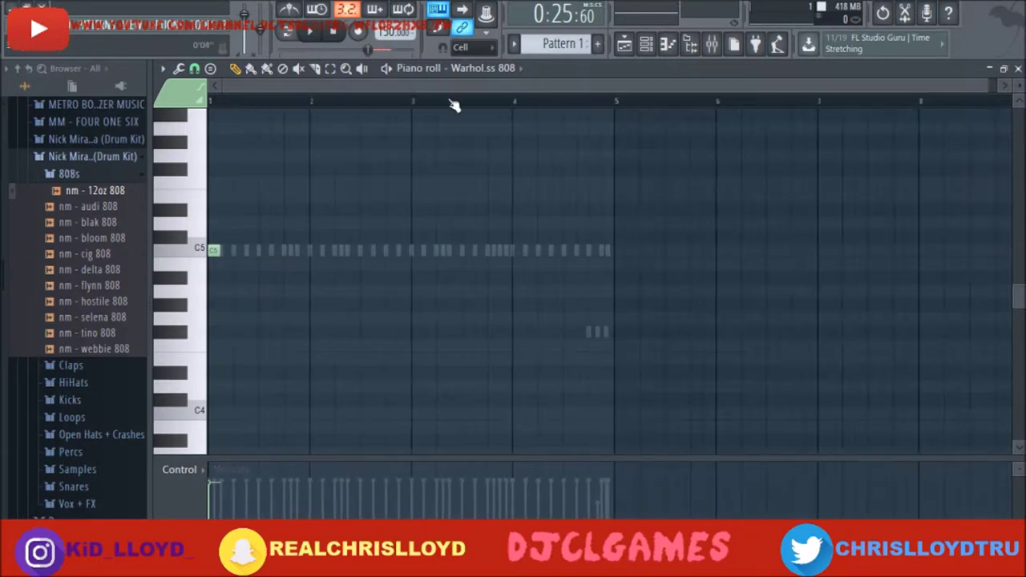
key(space)
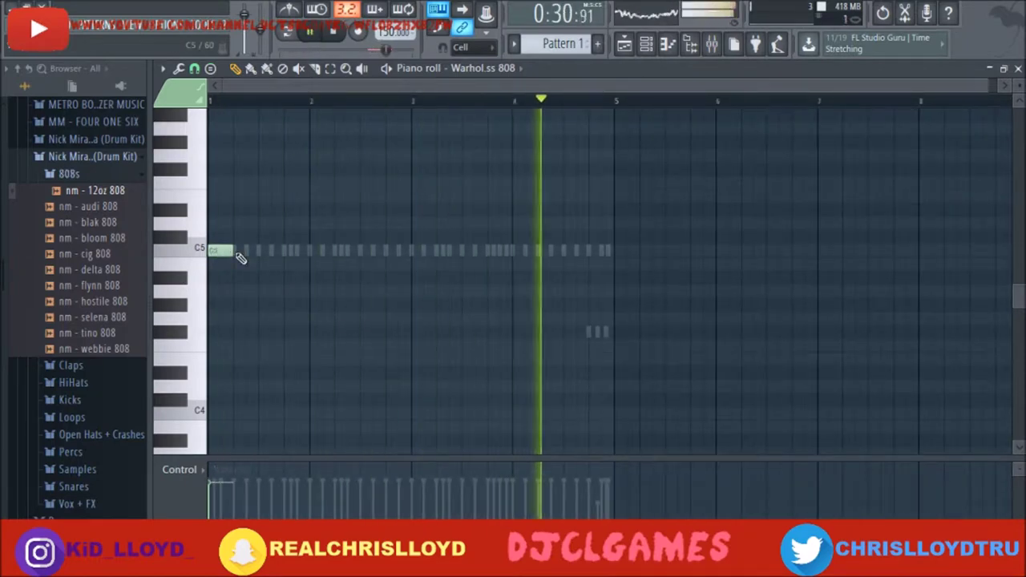
click(244, 251)
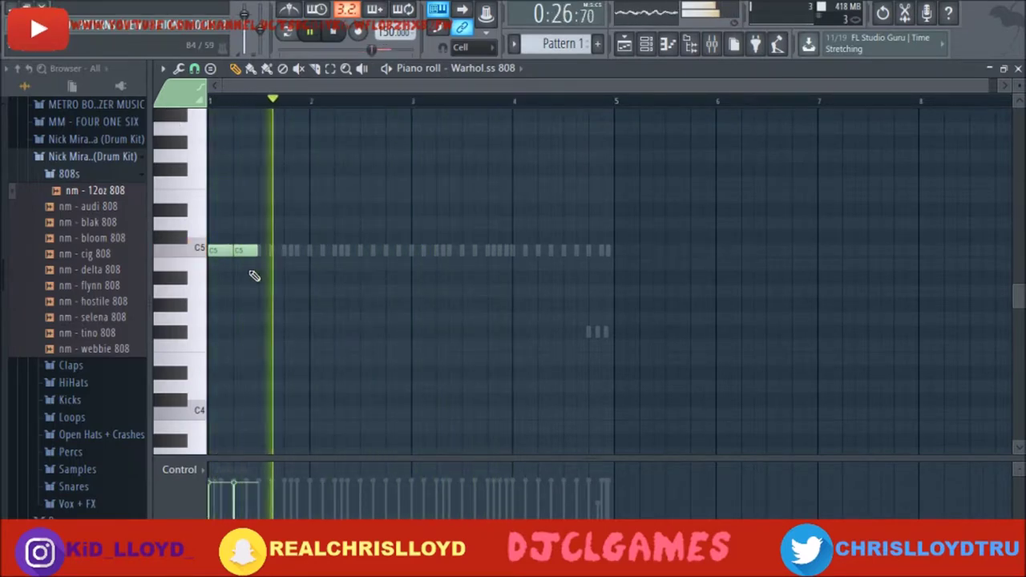
mouse_move(258, 250)
mouse_down()
mouse_move(282, 249)
mouse_move(254, 250)
mouse_up()
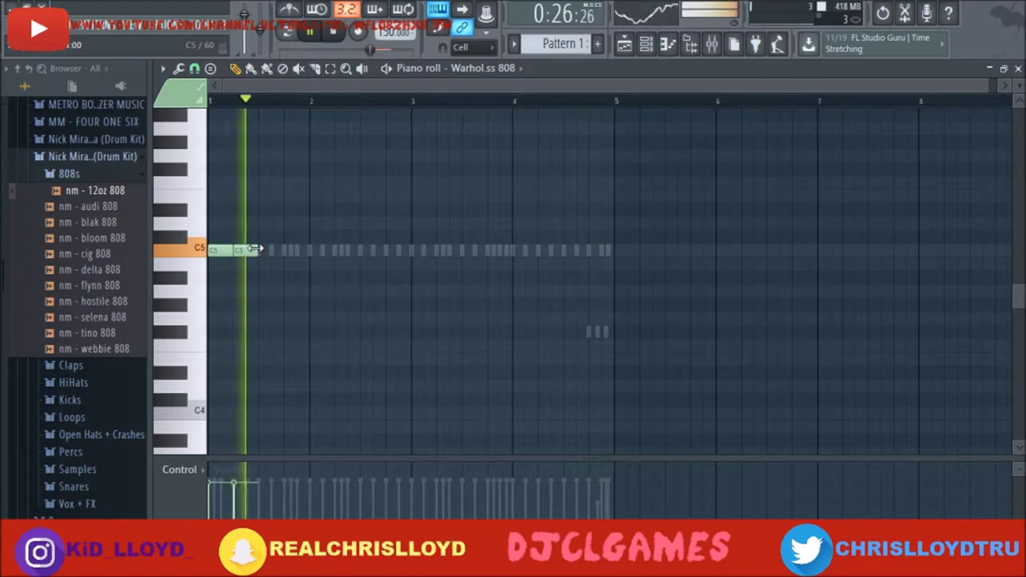
click(284, 250)
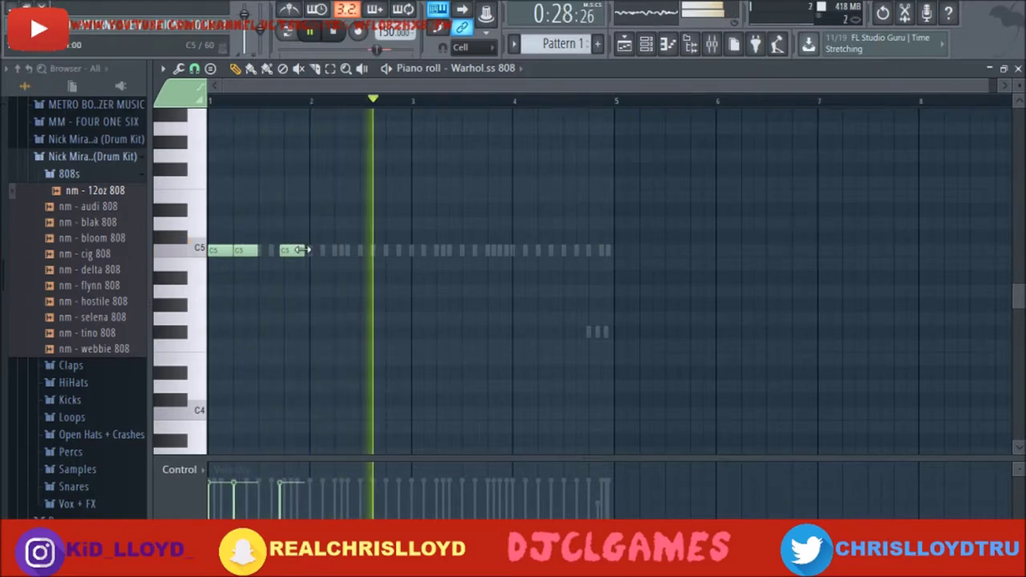
drag(303, 250, 309, 250)
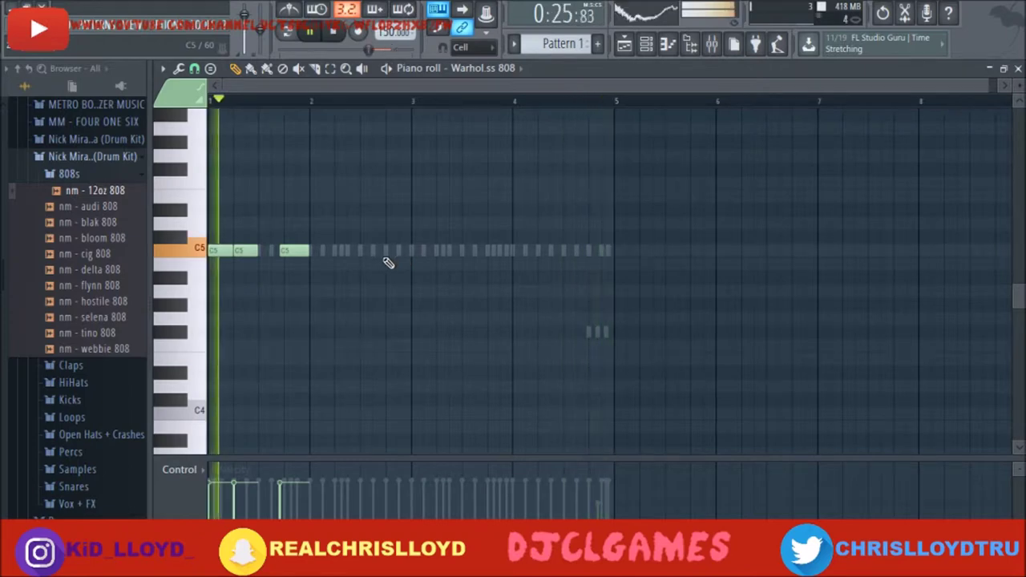
- Lengthen the second C5 in bar 1 to one and a half beats and add a short B4 between it and the third C5
mouse_move(258, 251)
mouse_down()
mouse_move(277, 251)
mouse_move(252, 256)
mouse_move(270, 254)
mouse_up()
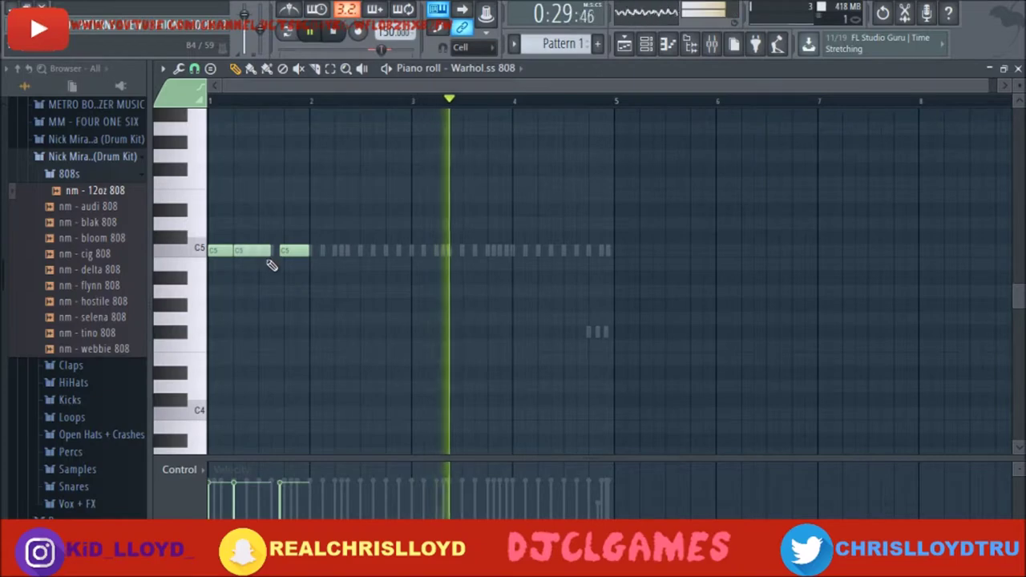
click(274, 264)
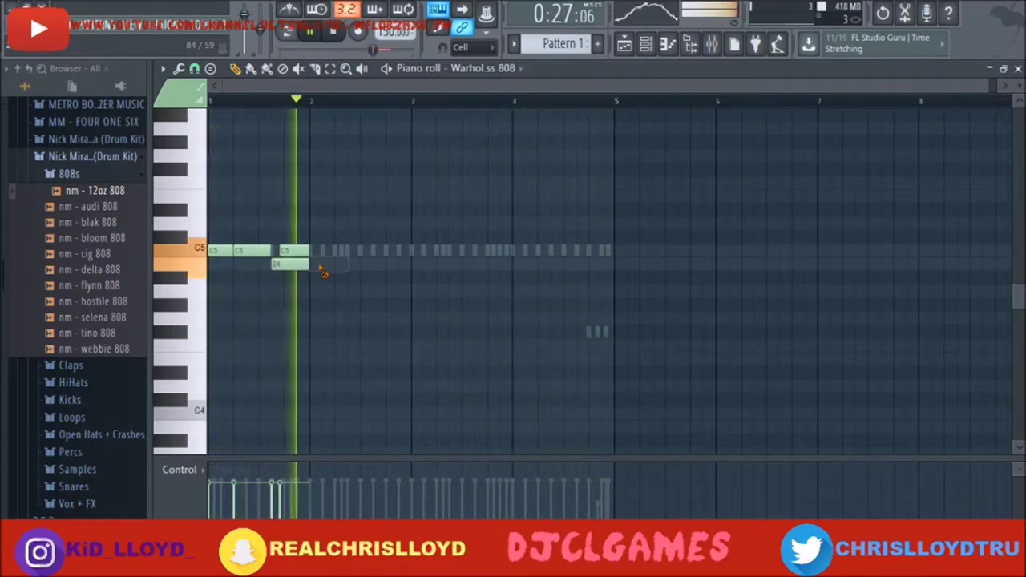
drag(308, 264, 275, 266)
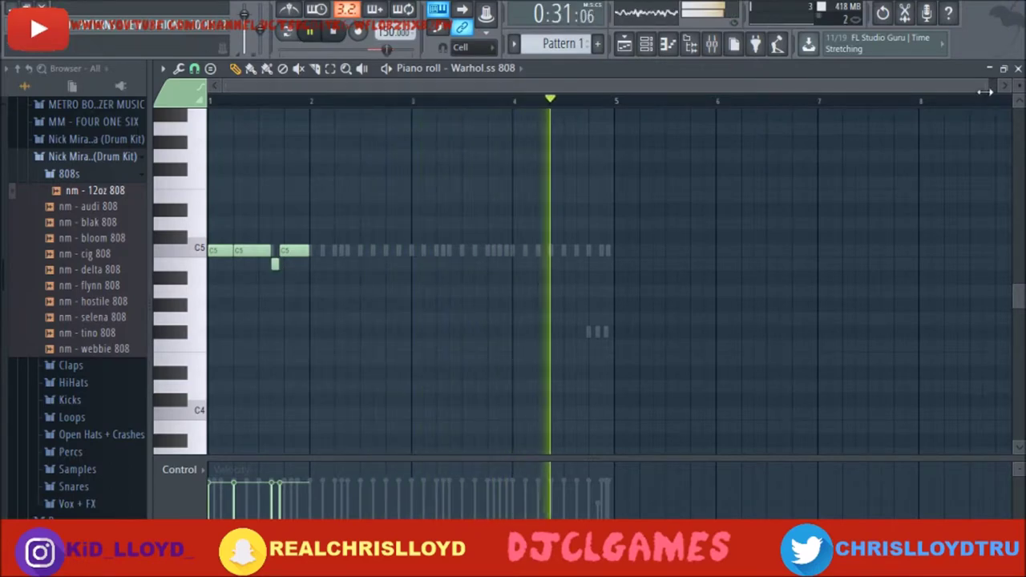
- Extend bar 1's last C5 to the second beat of bar 2 and add a one-beat D5 there
drag(994, 97, 482, 166)
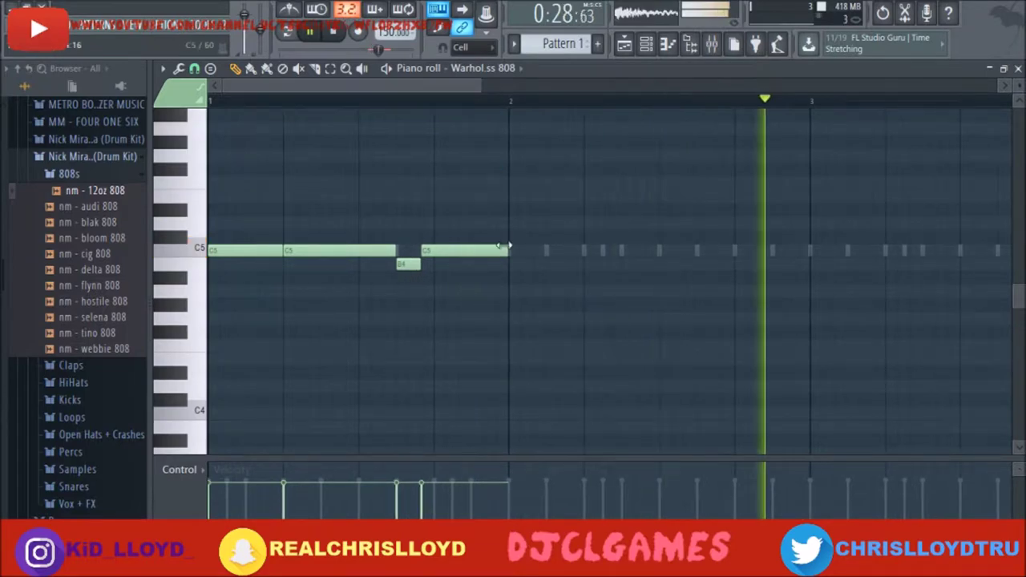
drag(507, 251, 577, 253)
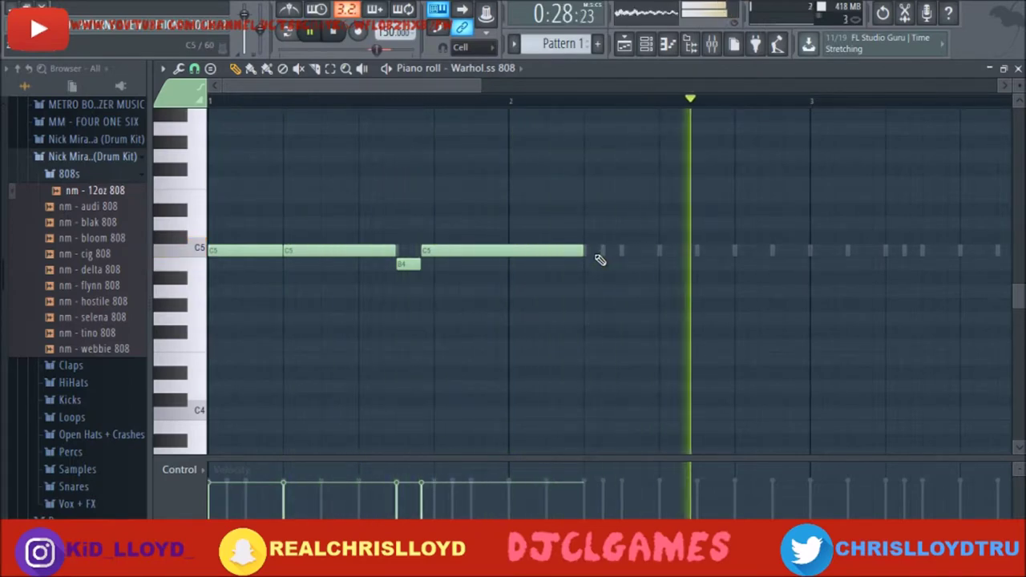
click(586, 222)
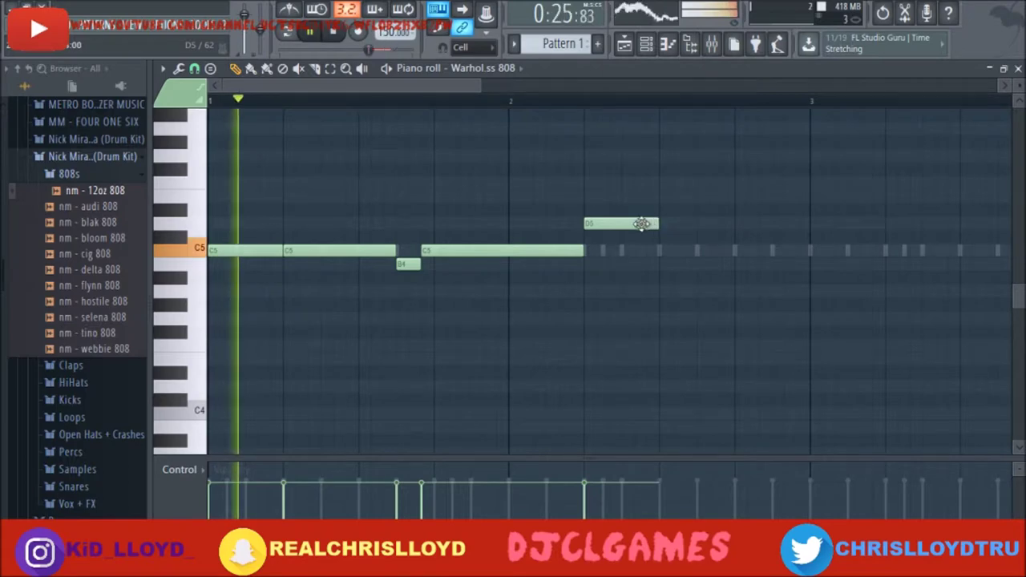
drag(641, 224, 645, 195)
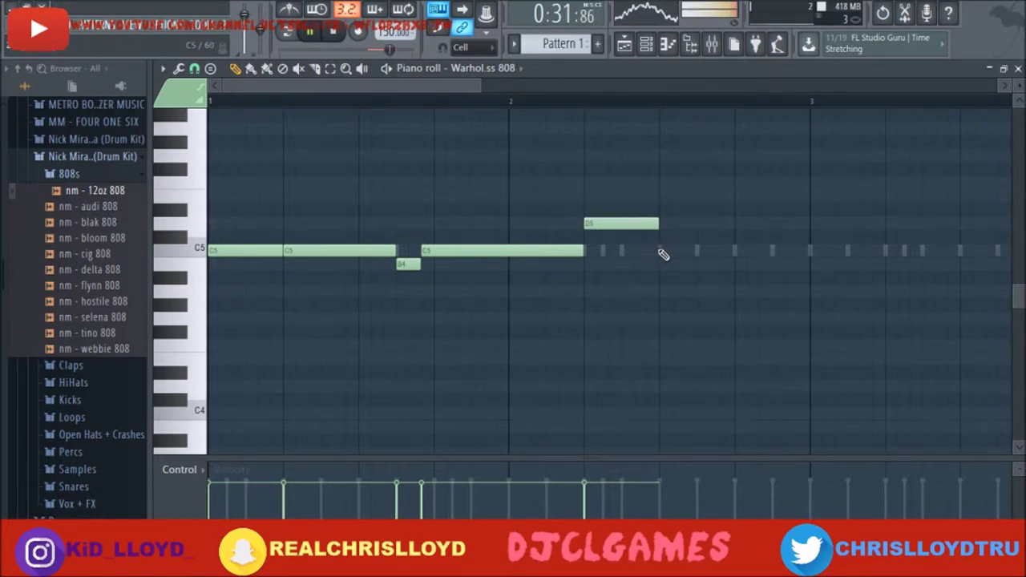
- Continue the 808 line with C5 notes on bar 2 beat 3, bar 3 beat 1 and beat 4, linking the last two with a half-beat B4
drag(734, 251, 806, 251)
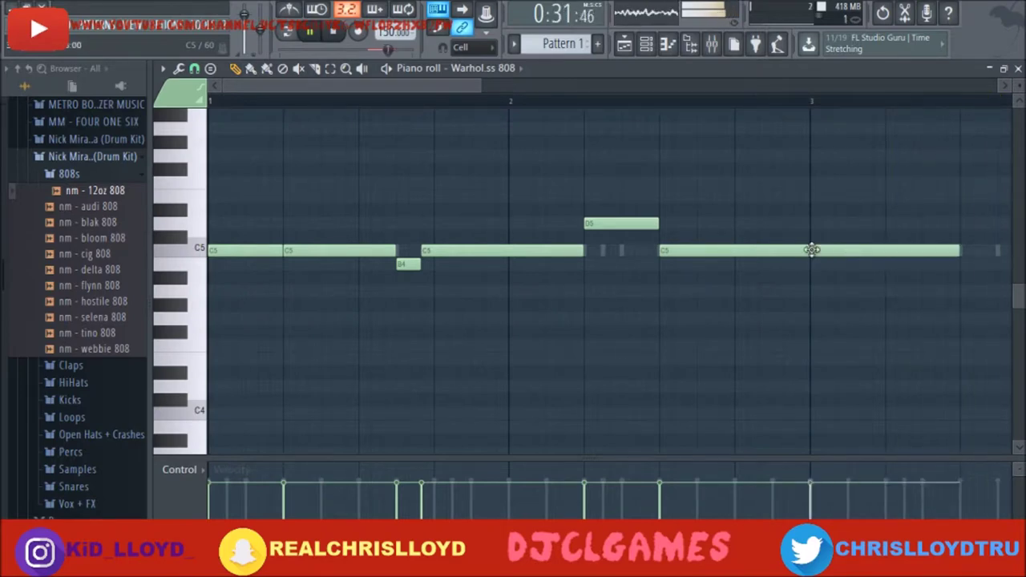
scroll(548, 110, right, 4)
scroll(528, 125, left, 1)
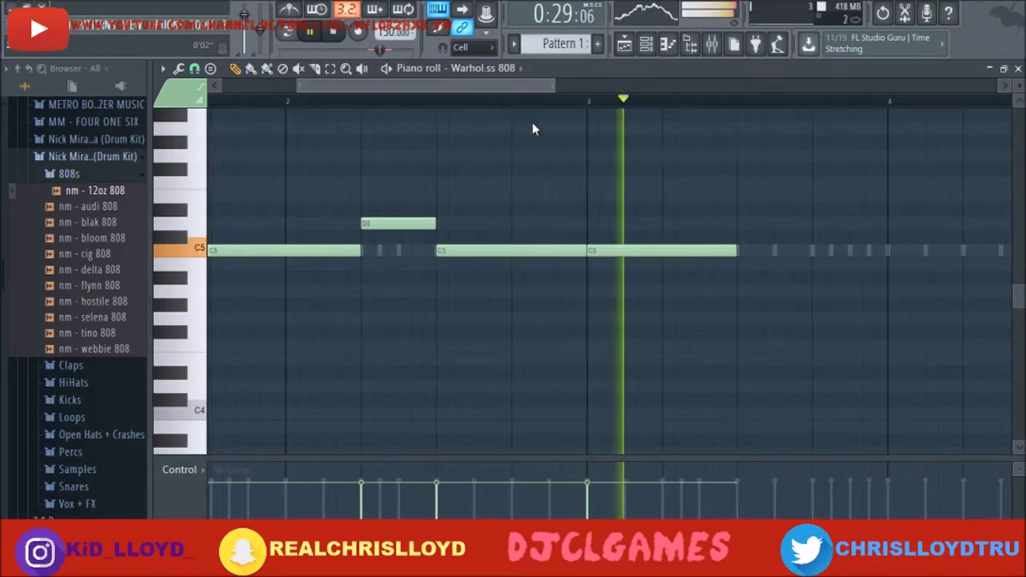
scroll(584, 144, right, 2)
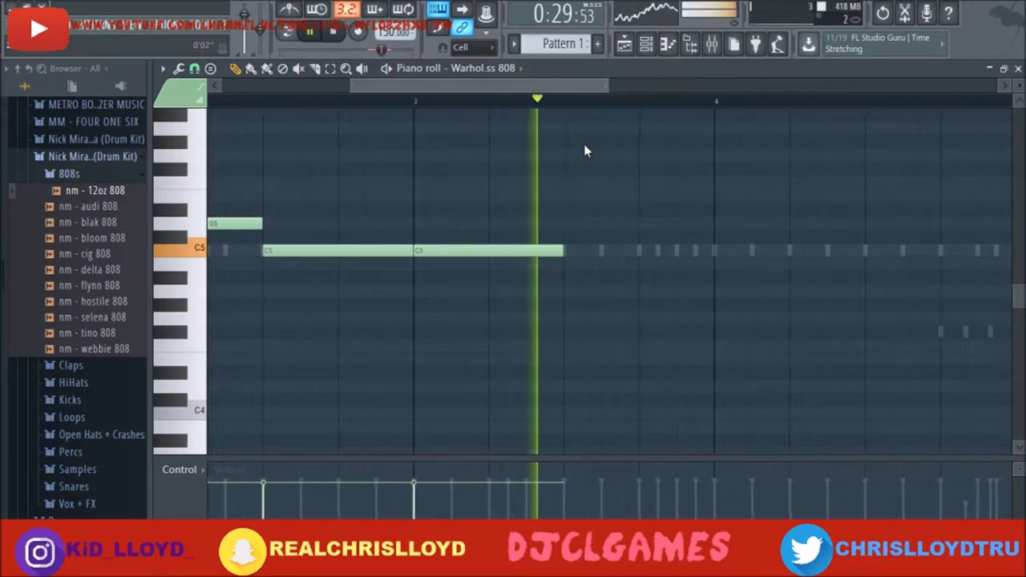
click(640, 251)
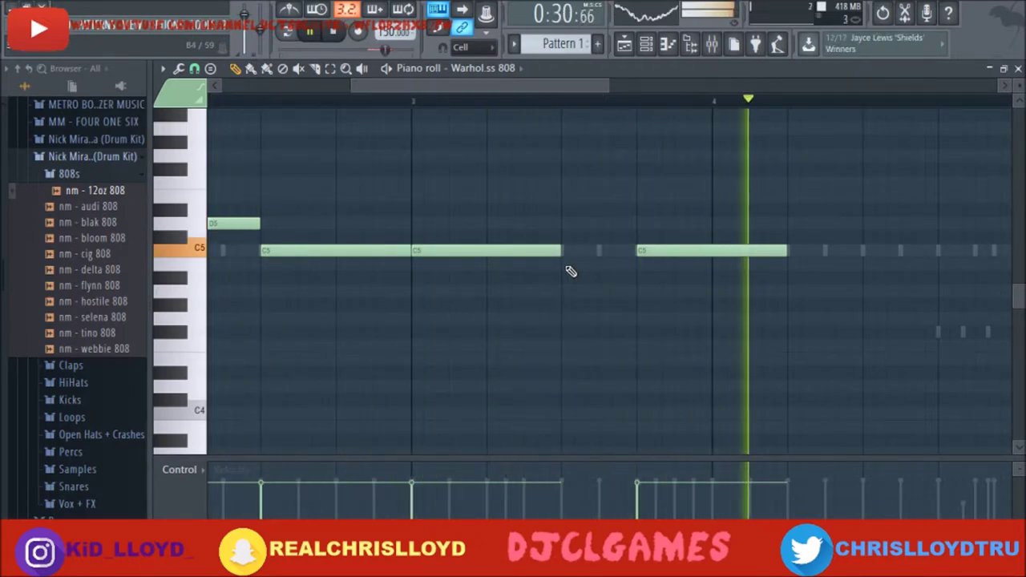
click(603, 265)
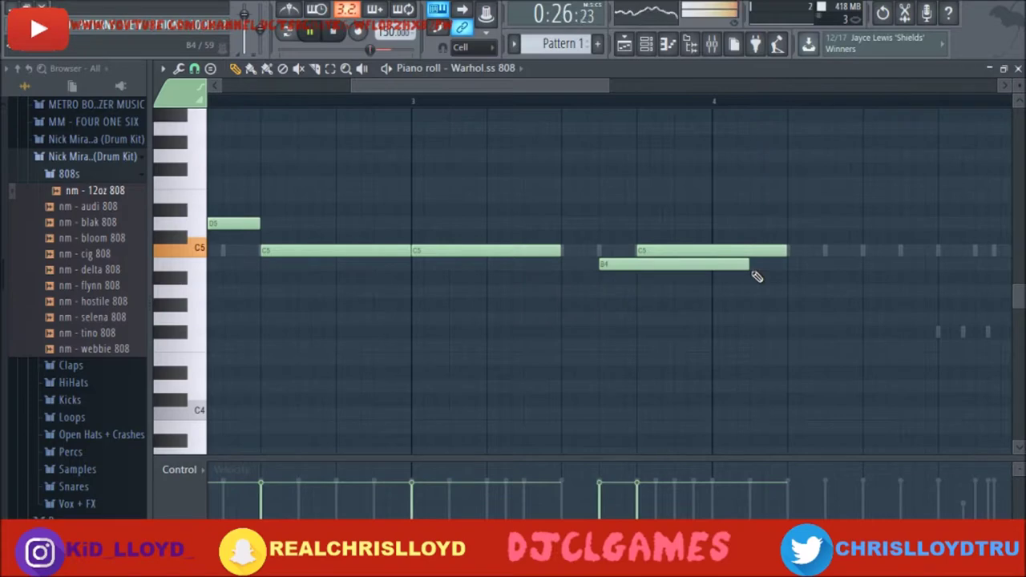
drag(625, 270, 636, 268)
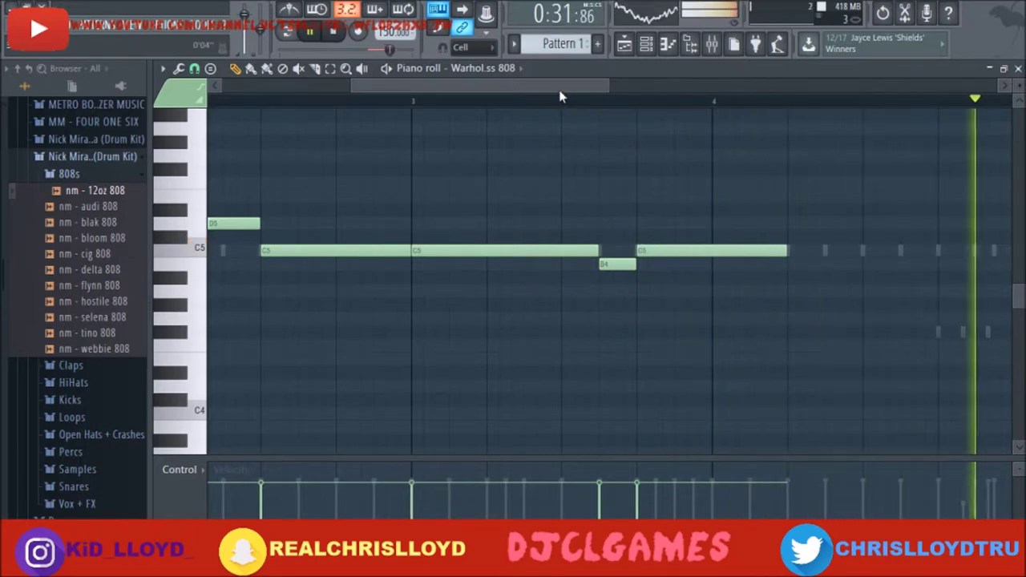
- Finish bar 4 of the 808 line with a one-beat A4 on beat 2 and a two-beat B4 on beat 3, and close the piano roll
drag(559, 90, 609, 105)
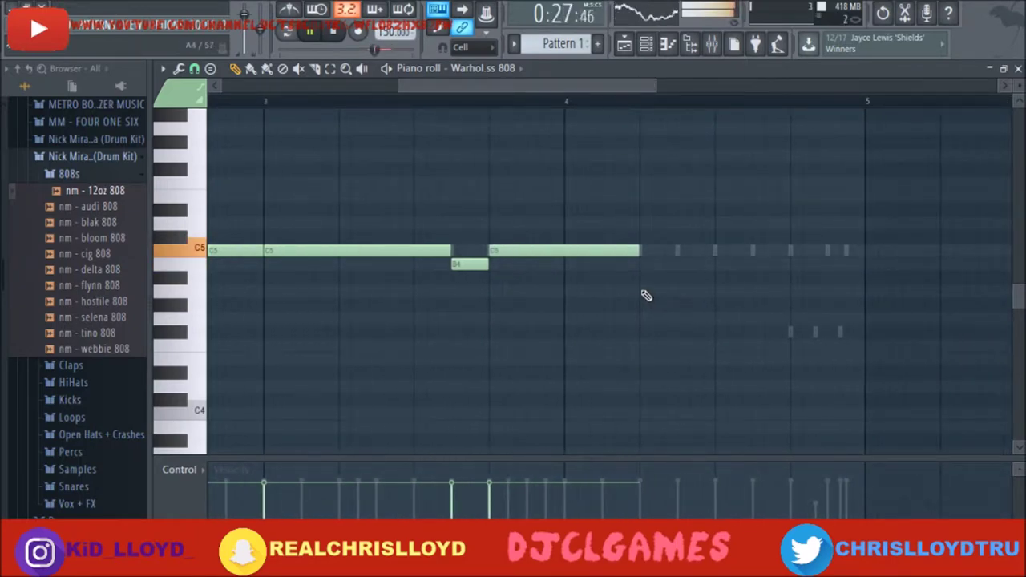
drag(823, 291, 680, 292)
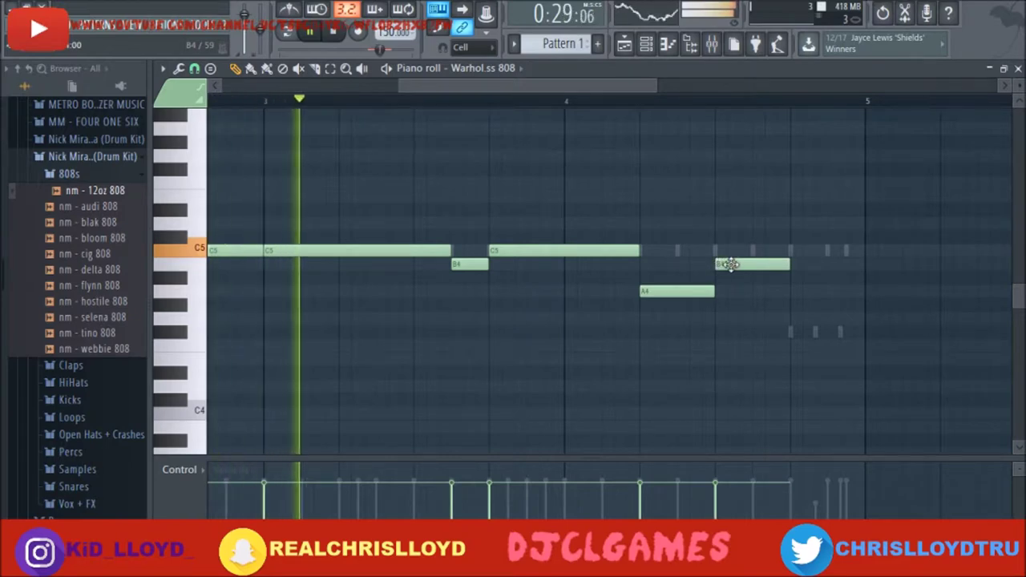
drag(722, 265, 733, 251)
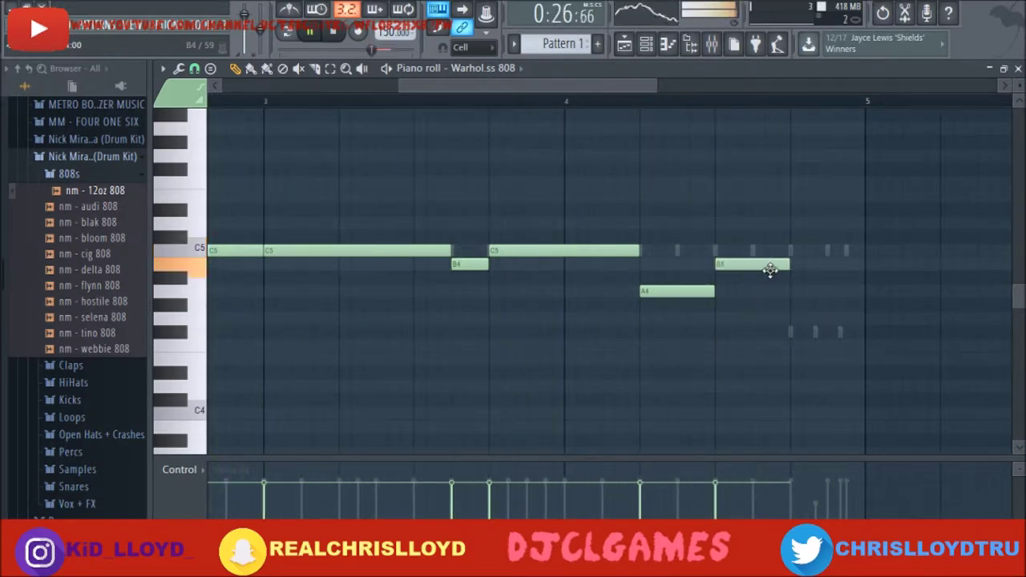
drag(787, 264, 835, 311)
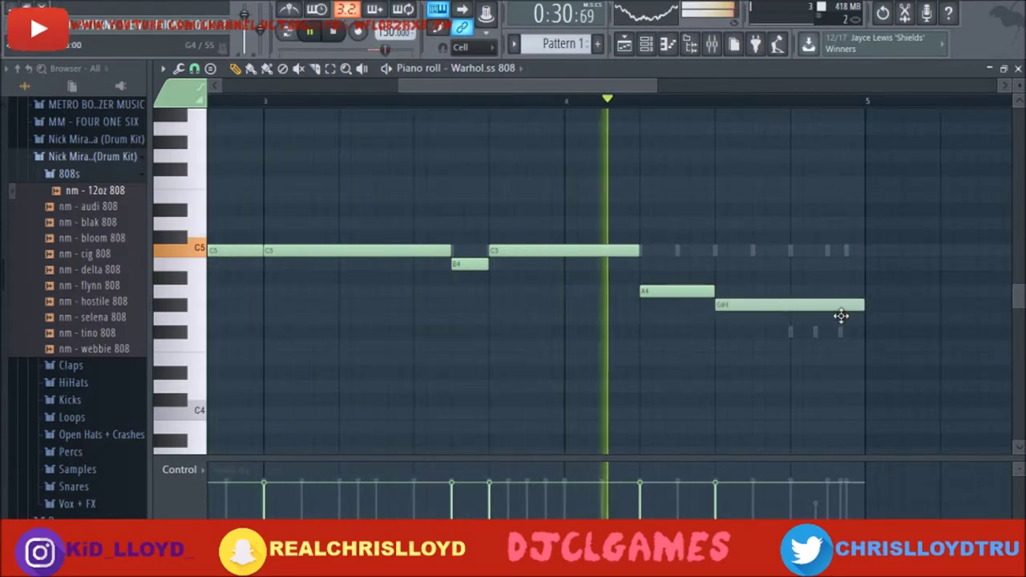
drag(841, 306, 842, 277)
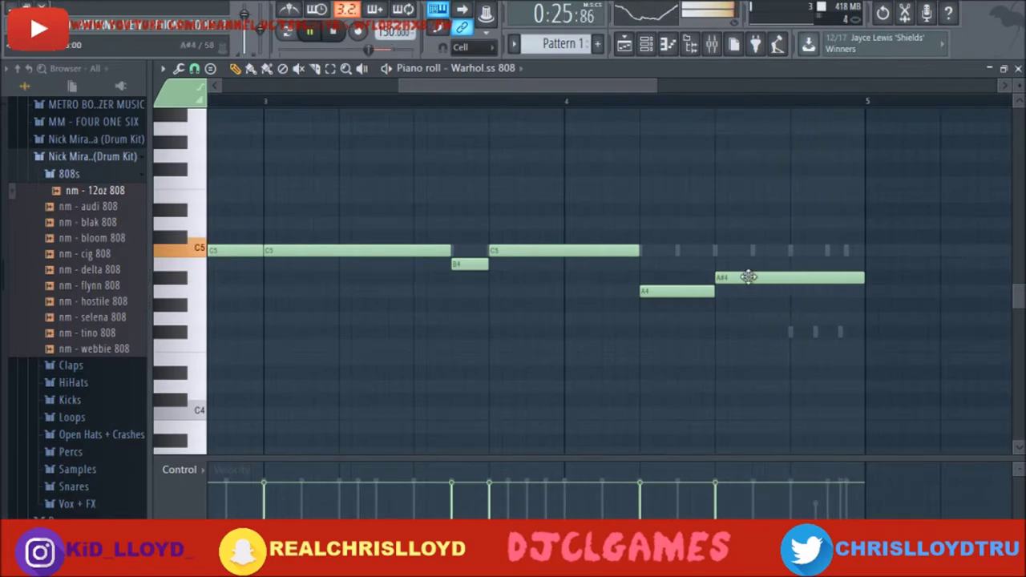
drag(748, 276, 750, 261)
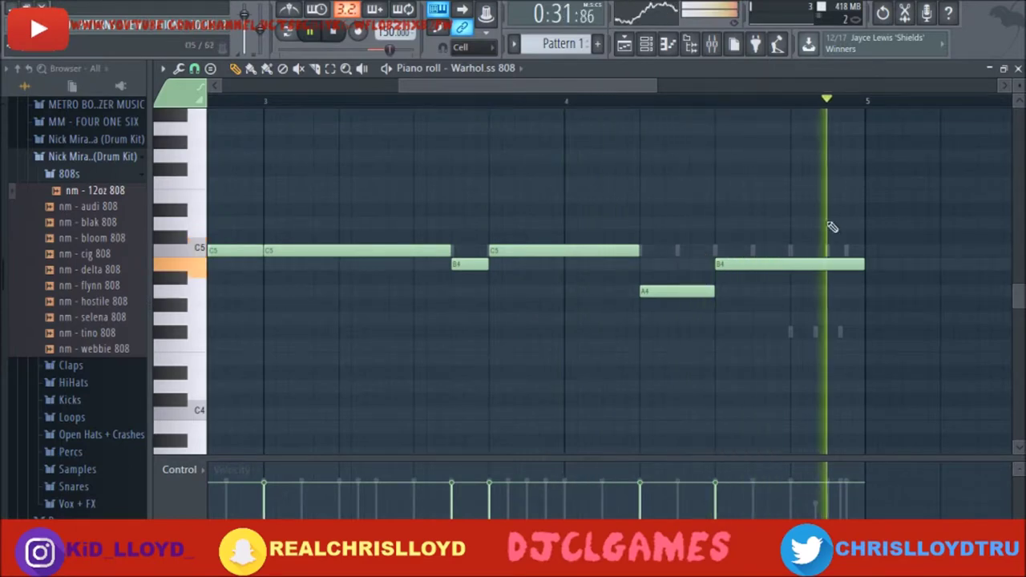
click(1018, 68)
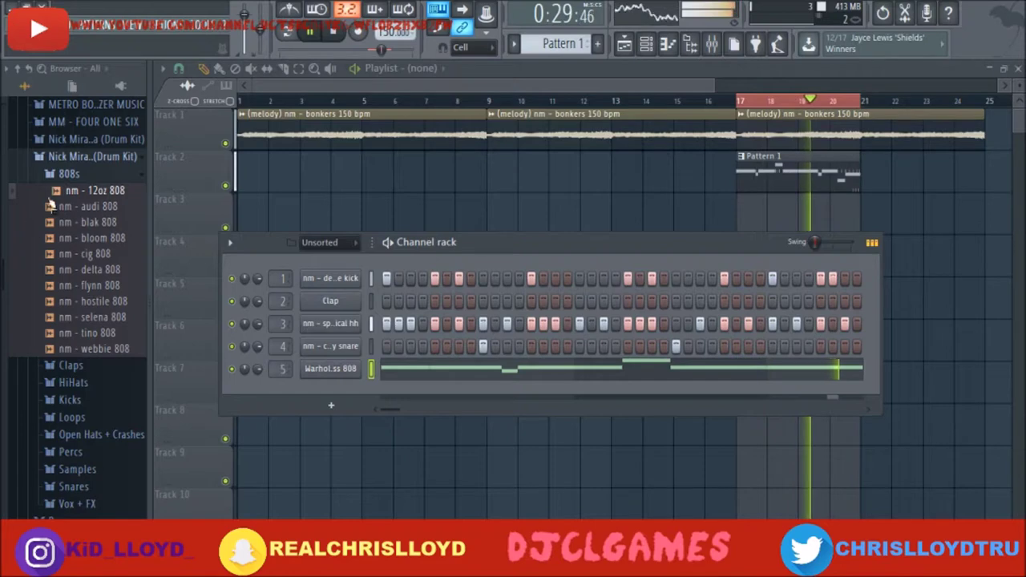
- Collapse the 808s folder and audition several samples in the kit's Vox + FX folder, collapsing that folder too
click(88, 173)
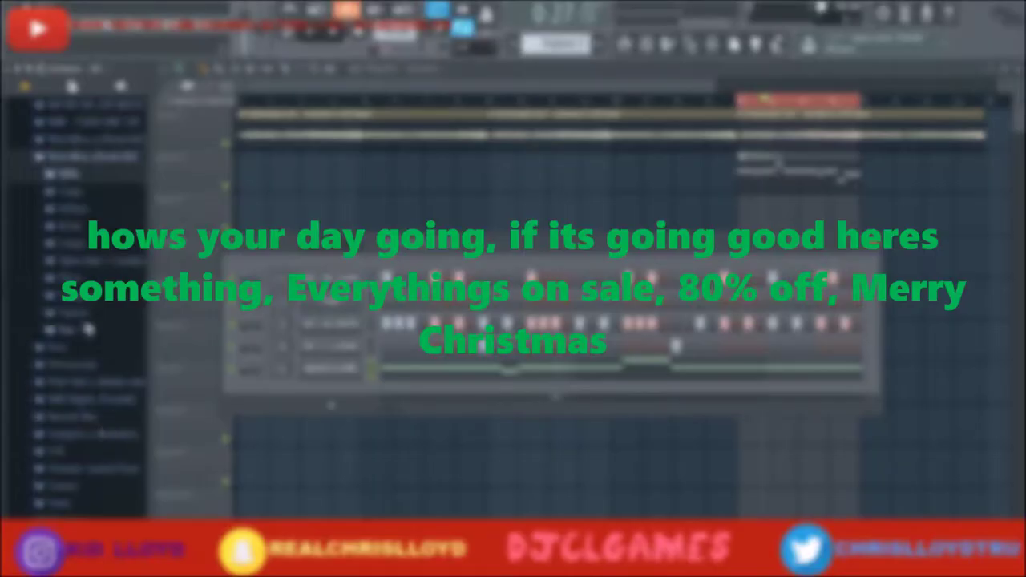
click(77, 330)
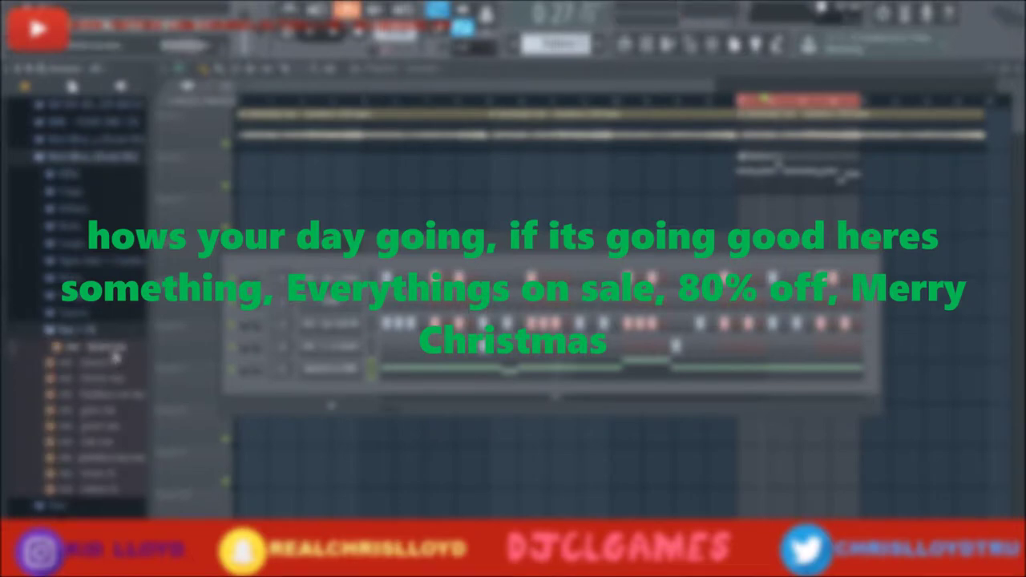
click(115, 395)
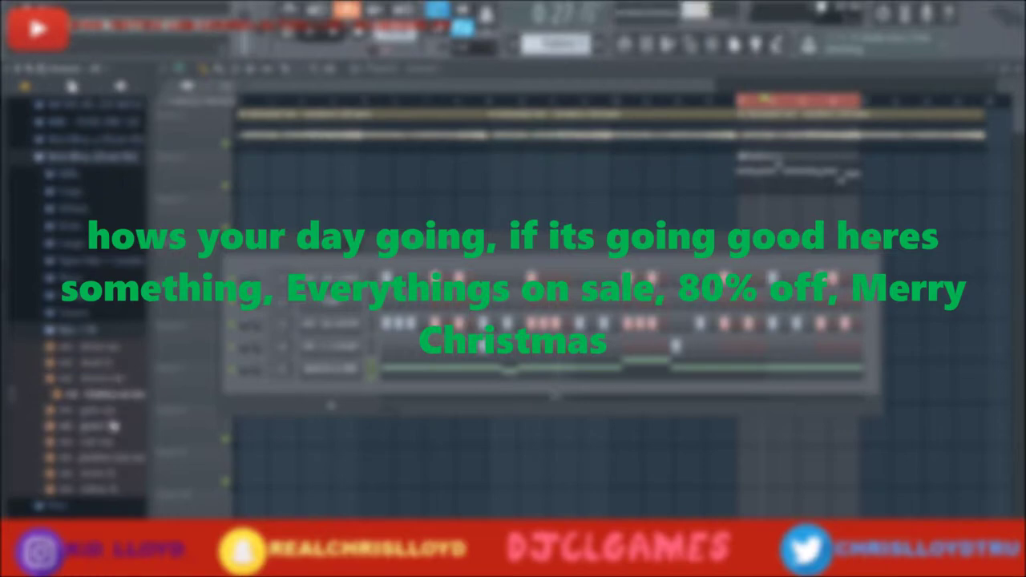
click(111, 416)
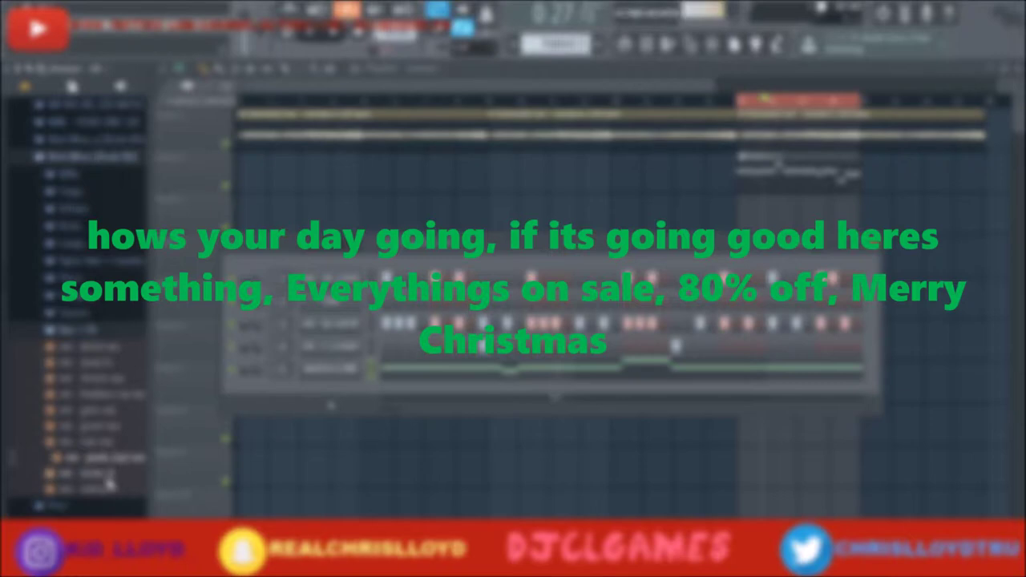
click(113, 475)
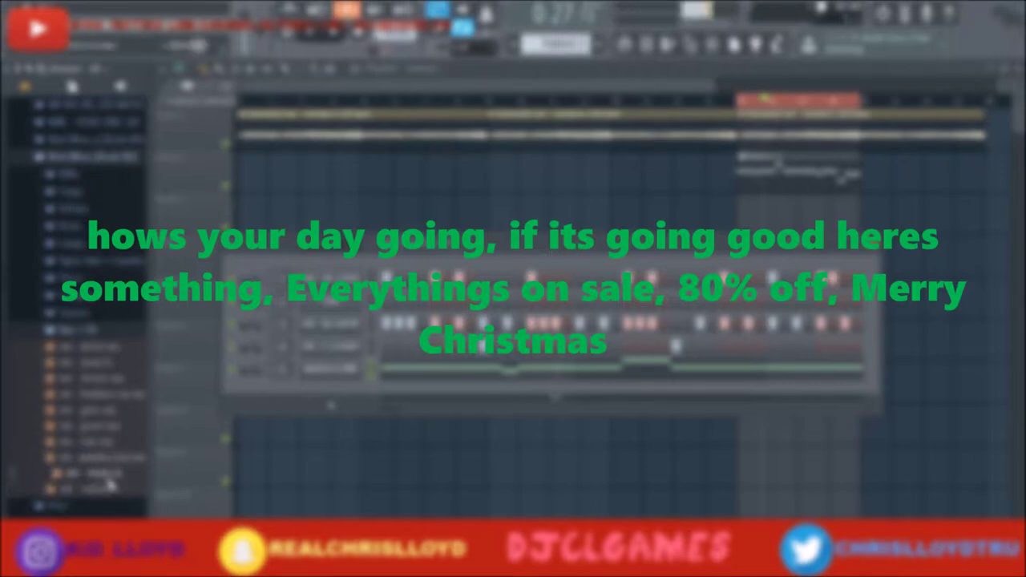
click(118, 460)
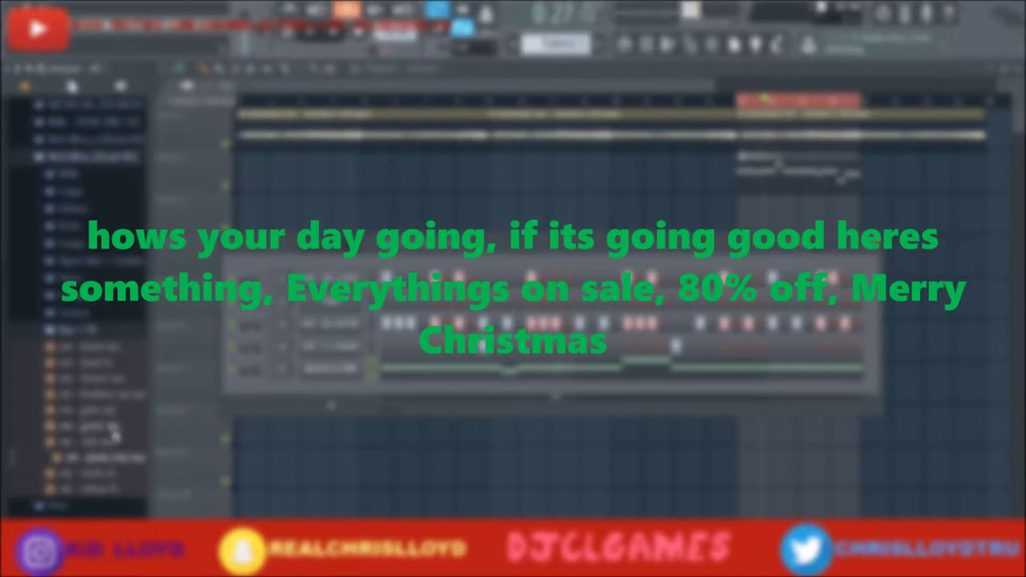
click(115, 444)
click(119, 426)
click(122, 409)
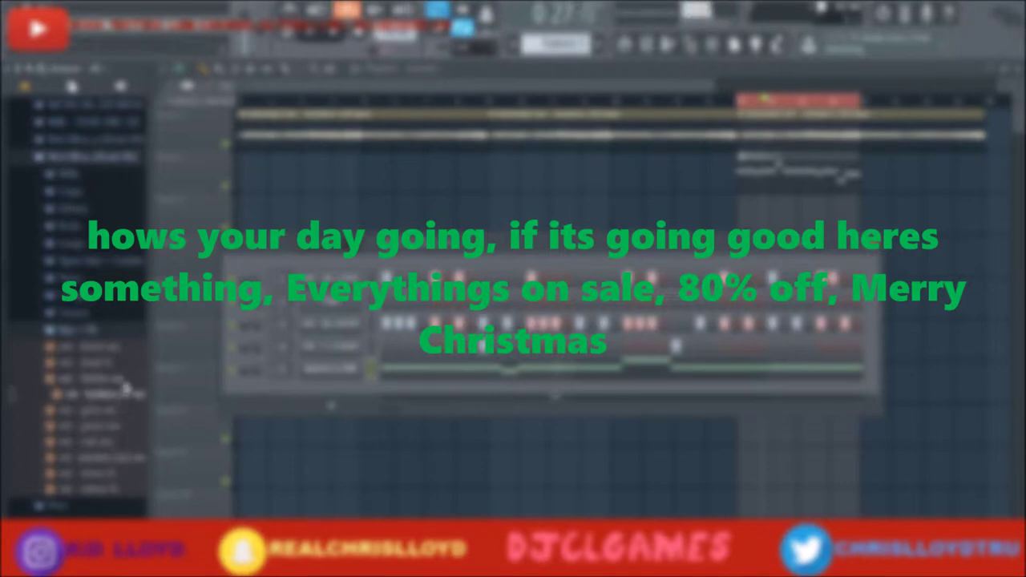
click(125, 332)
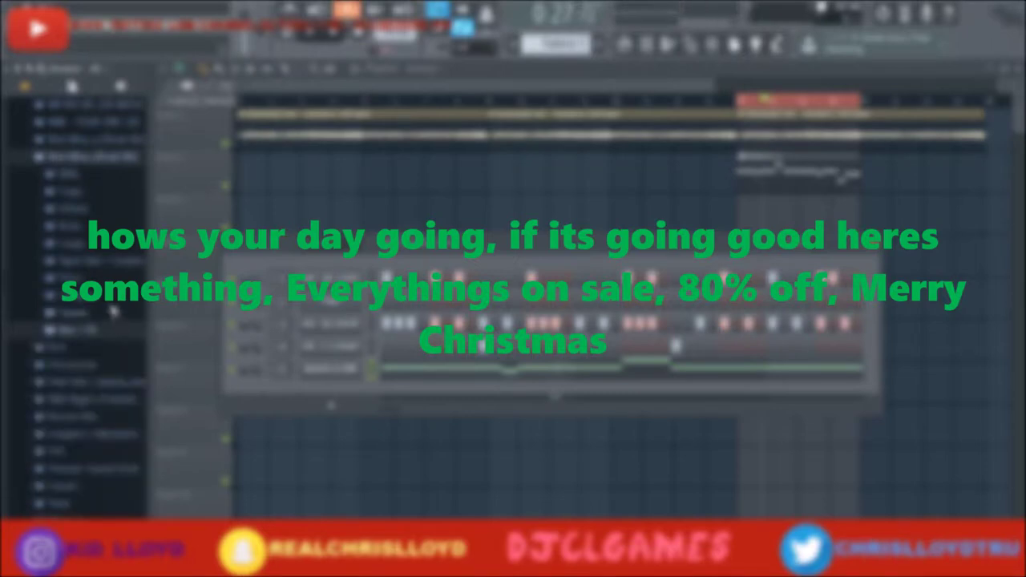
- Audition the kit's Percs samples, add nm - animals perc as a new channel with hits on steps 5 to 7, and start playback
click(96, 279)
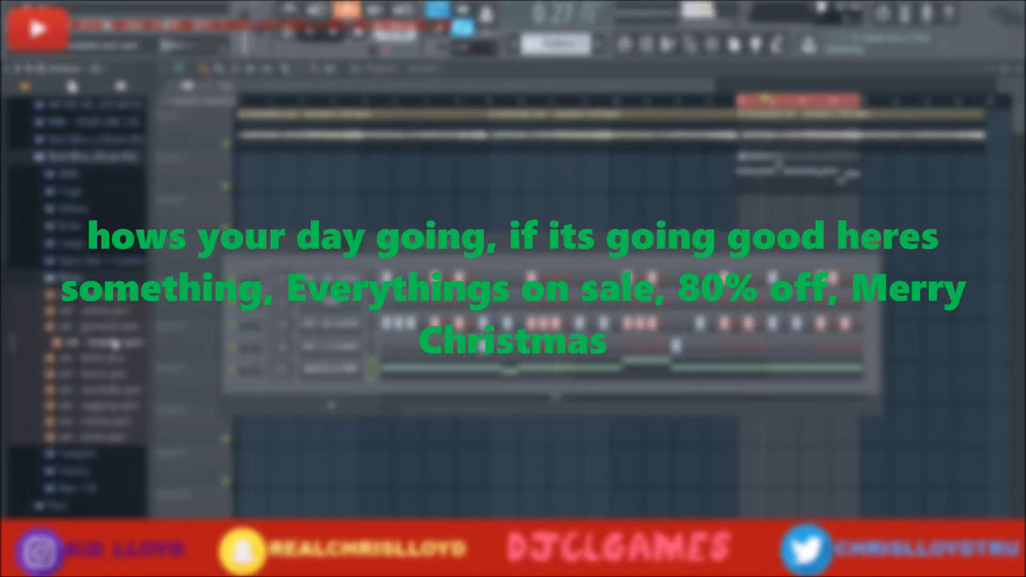
click(119, 437)
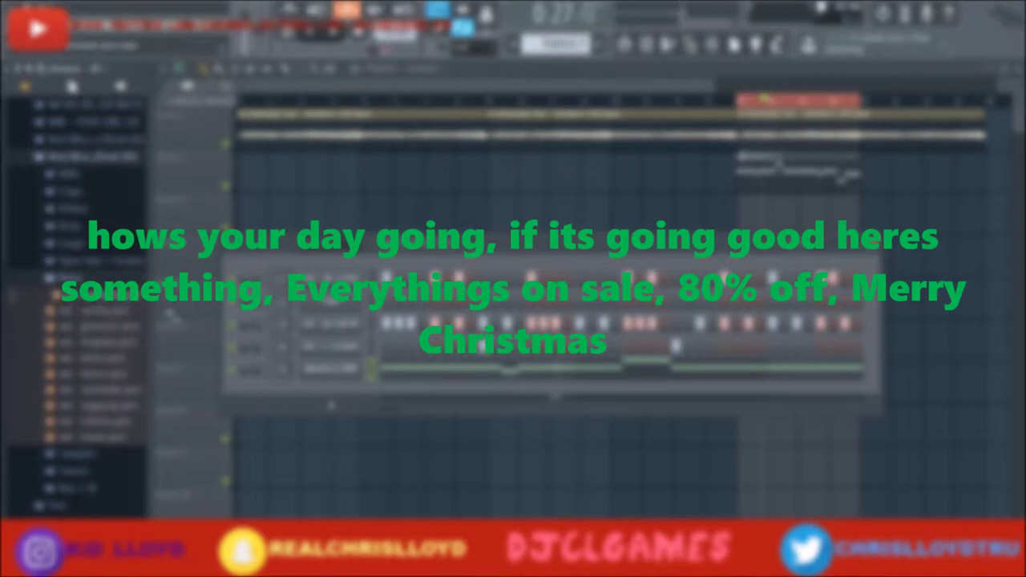
drag(325, 397, 344, 393)
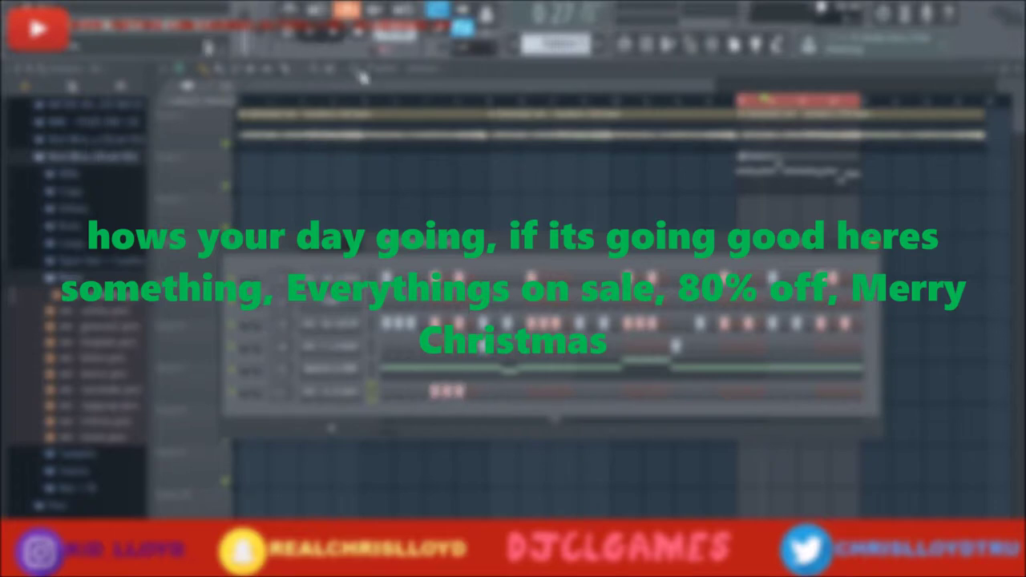
click(312, 36)
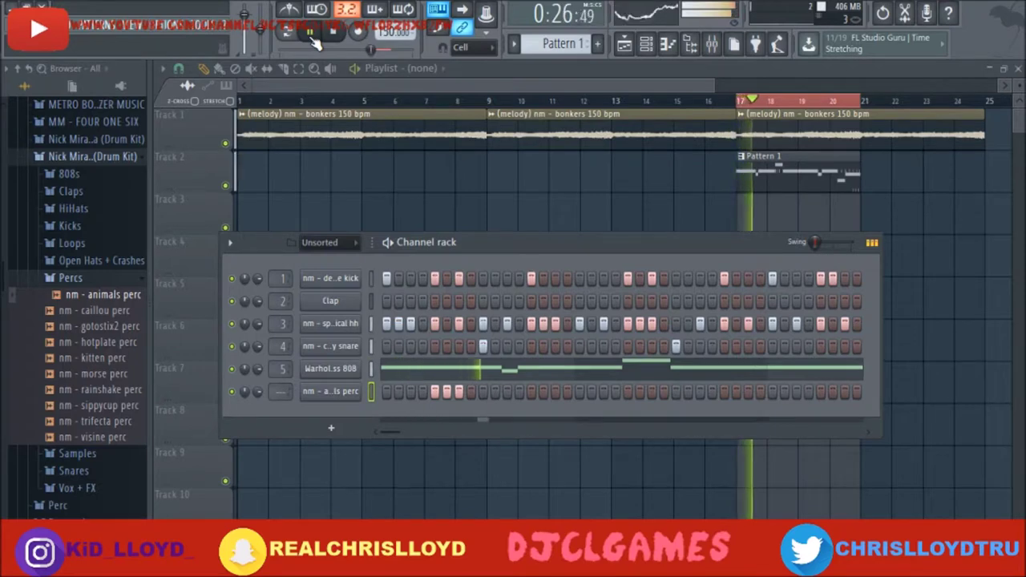
- Program more animals perc hits on steps 12, 13, 15, 21, 22, 37 and 39 of the pattern
click(625, 393)
click(651, 392)
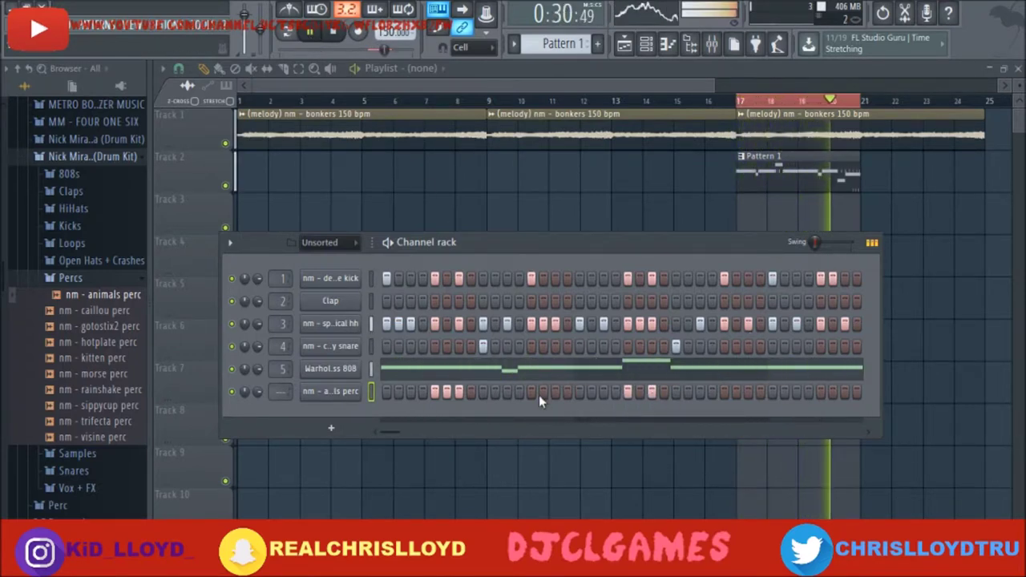
drag(392, 437, 554, 435)
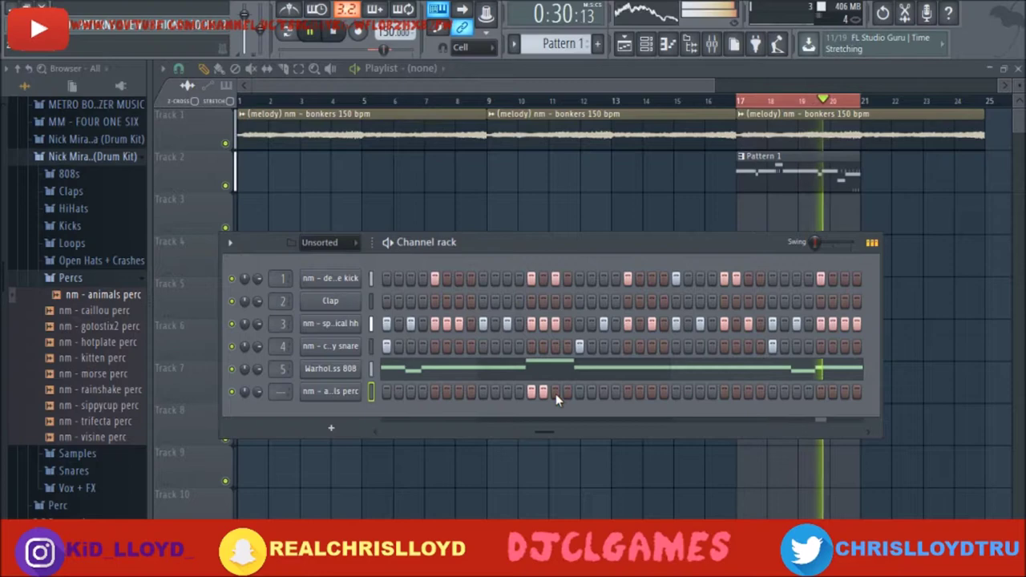
click(724, 391)
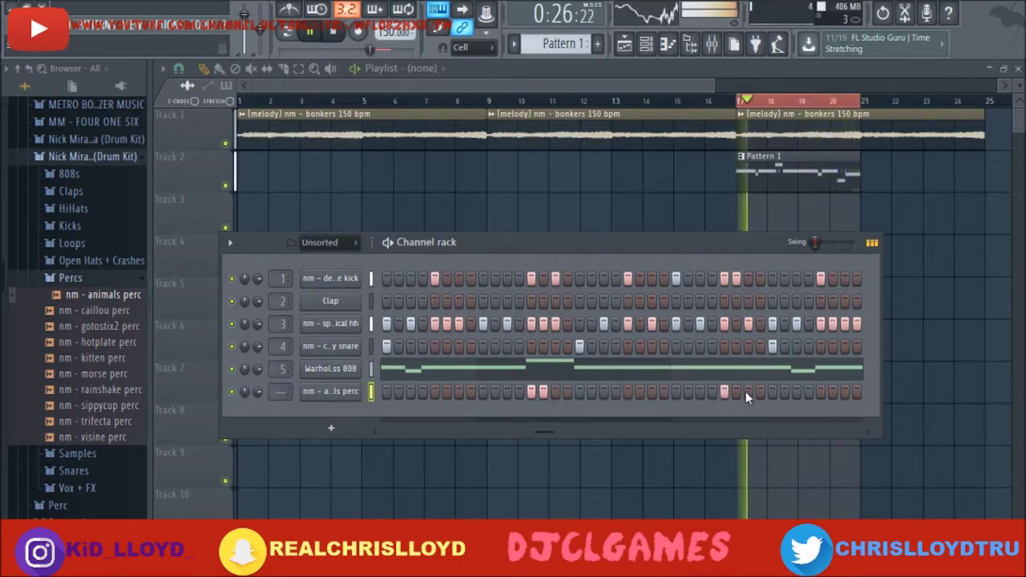
click(435, 392)
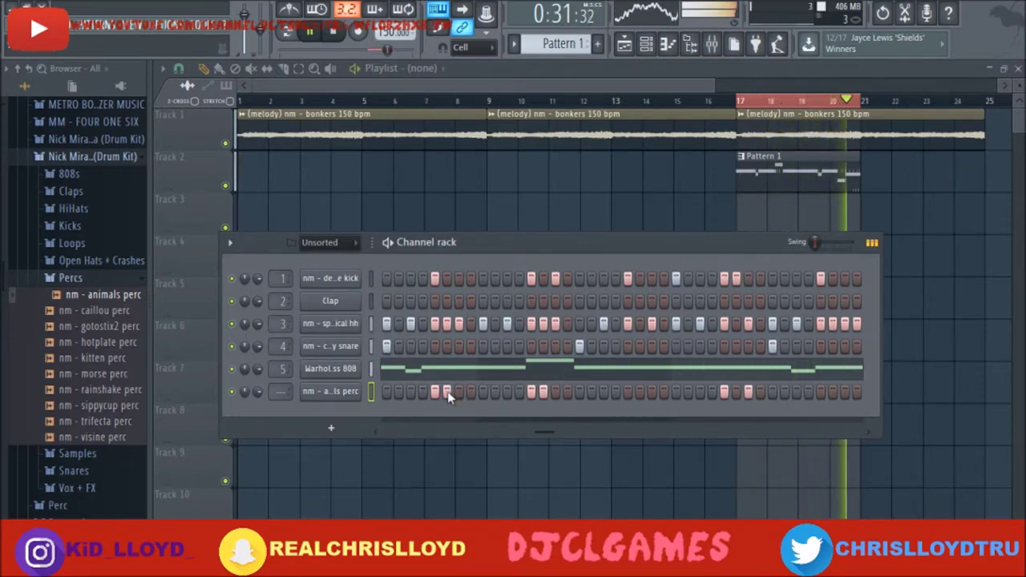
click(423, 391)
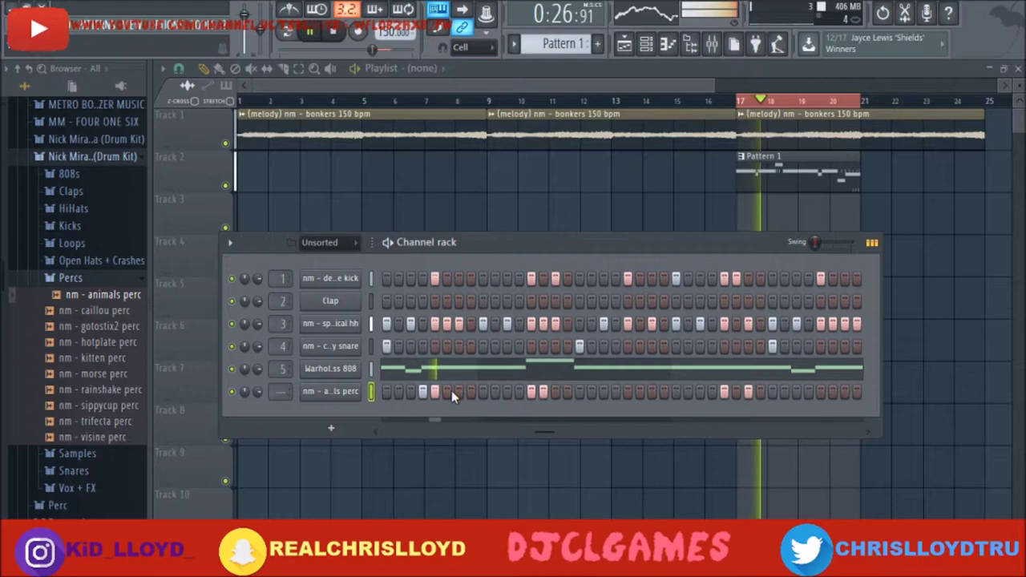
click(459, 391)
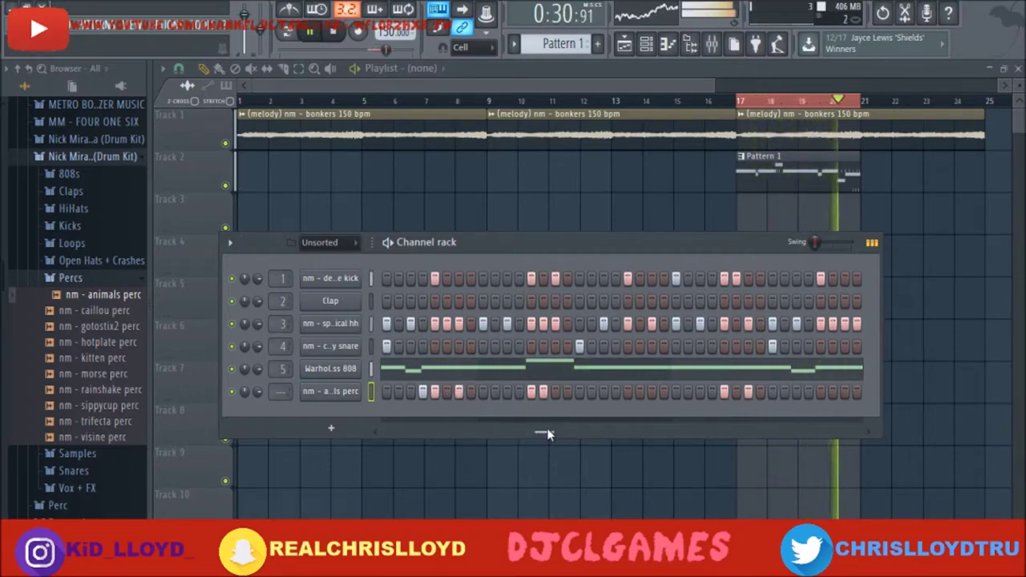
- Try animals perc hits on steps 61 to 63, keeping only step 61, and move the step 39 hit to step 45
drag(547, 433, 917, 431)
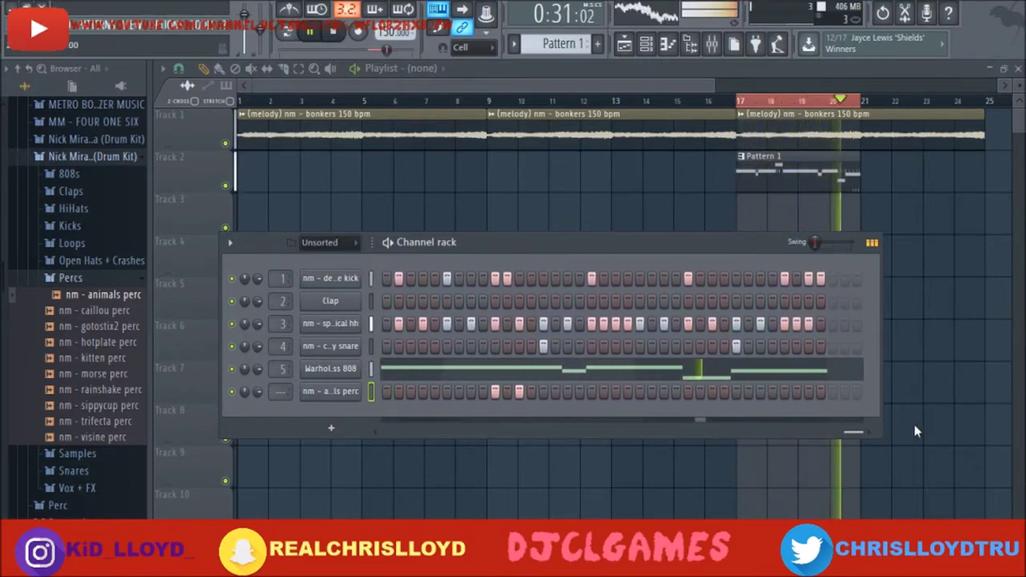
click(784, 392)
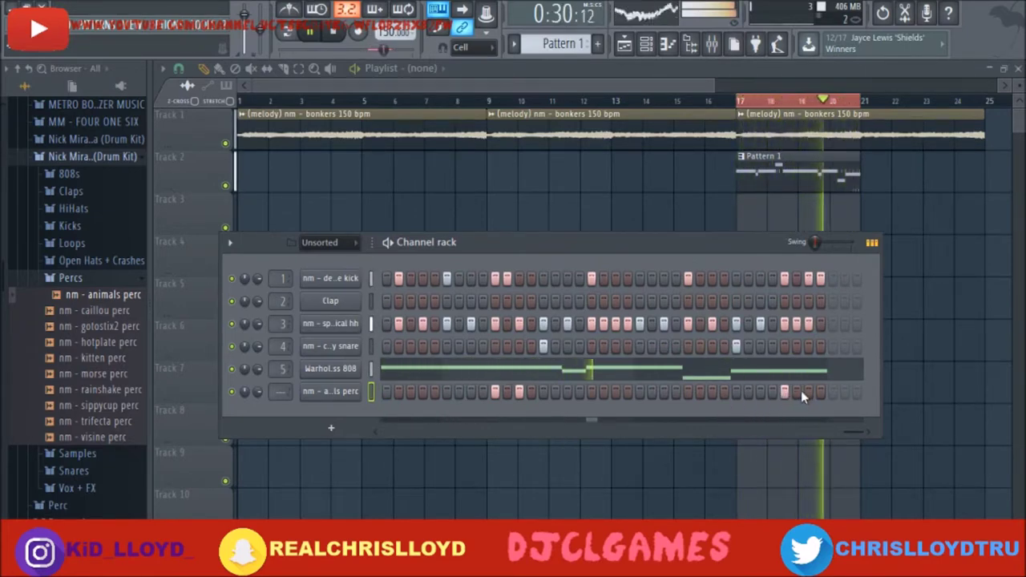
click(797, 391)
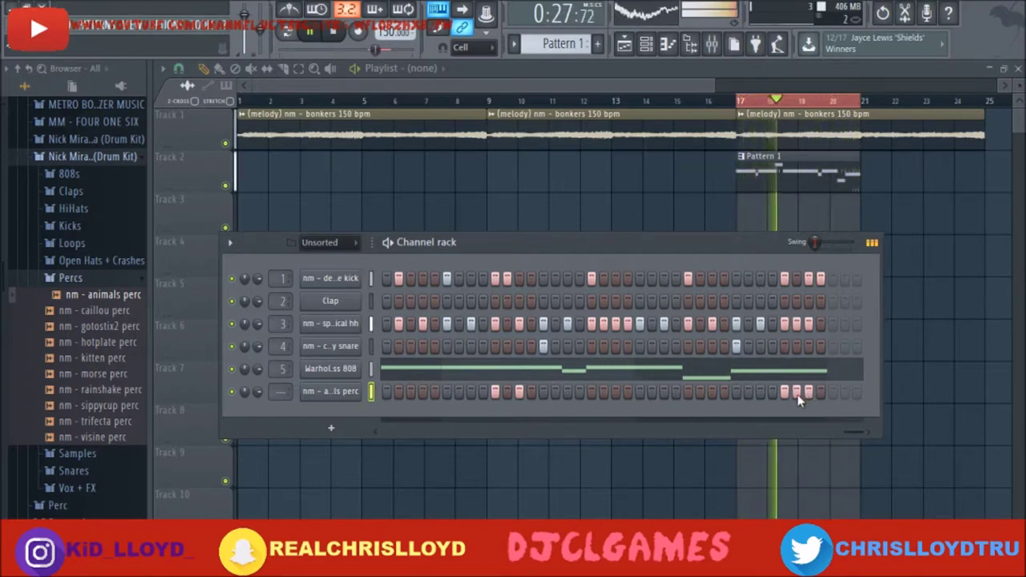
click(797, 392)
click(806, 392)
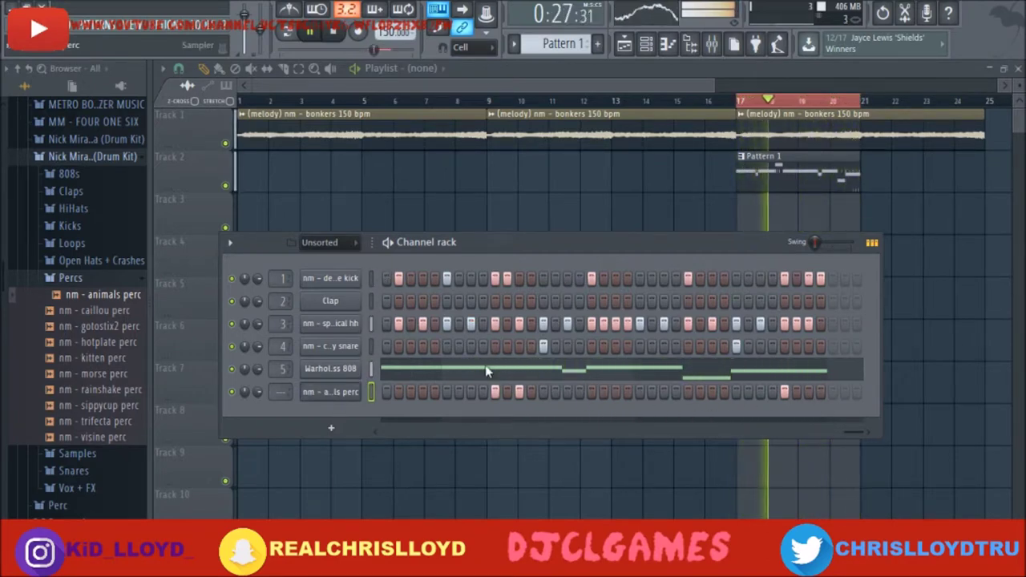
click(519, 391)
click(592, 392)
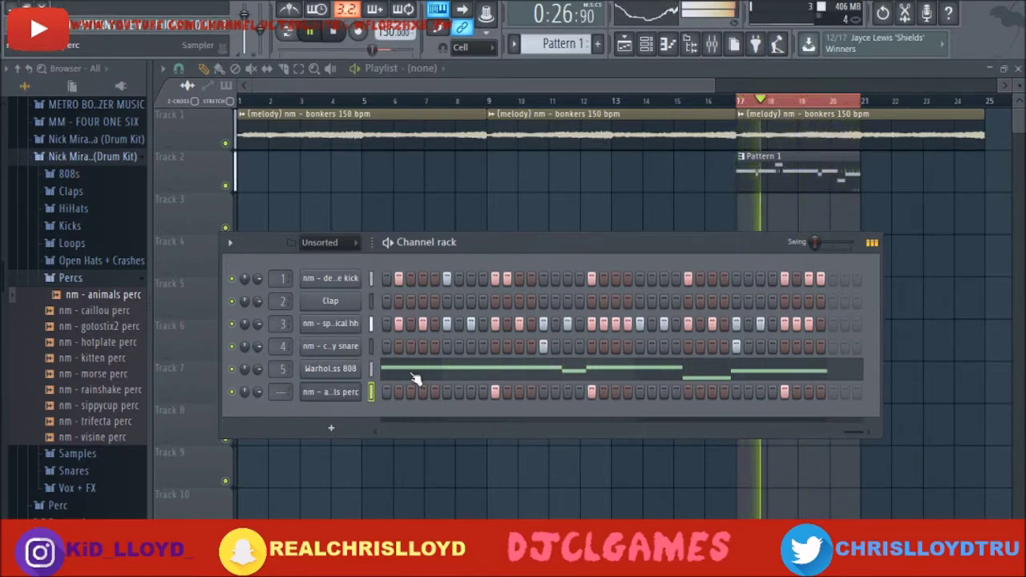
- Add two short C5 animals perc notes in bar 4's last beat to form a triplet over the ghost F#4 notes, and close the piano roll
key(F7)
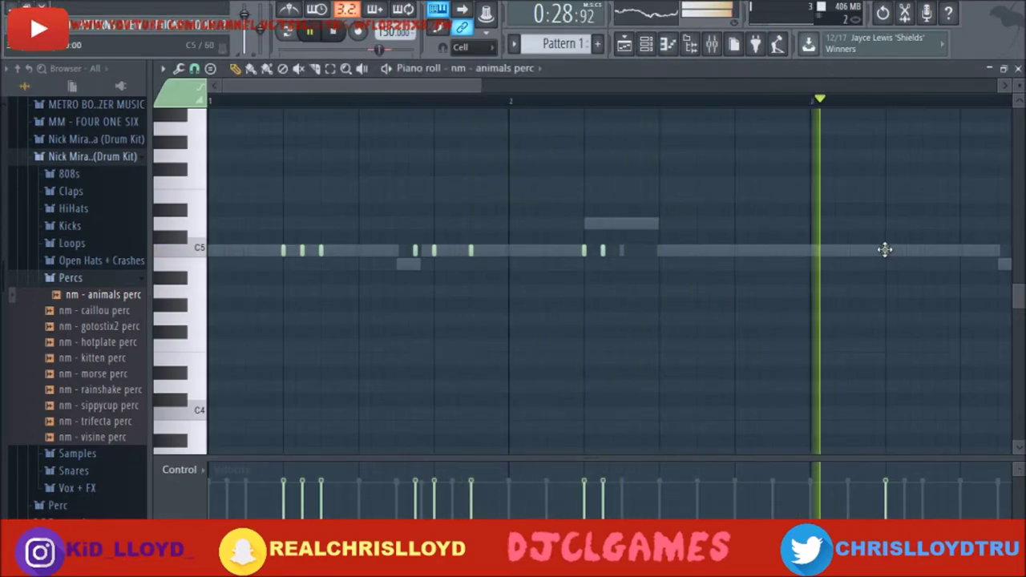
drag(445, 91, 571, 91)
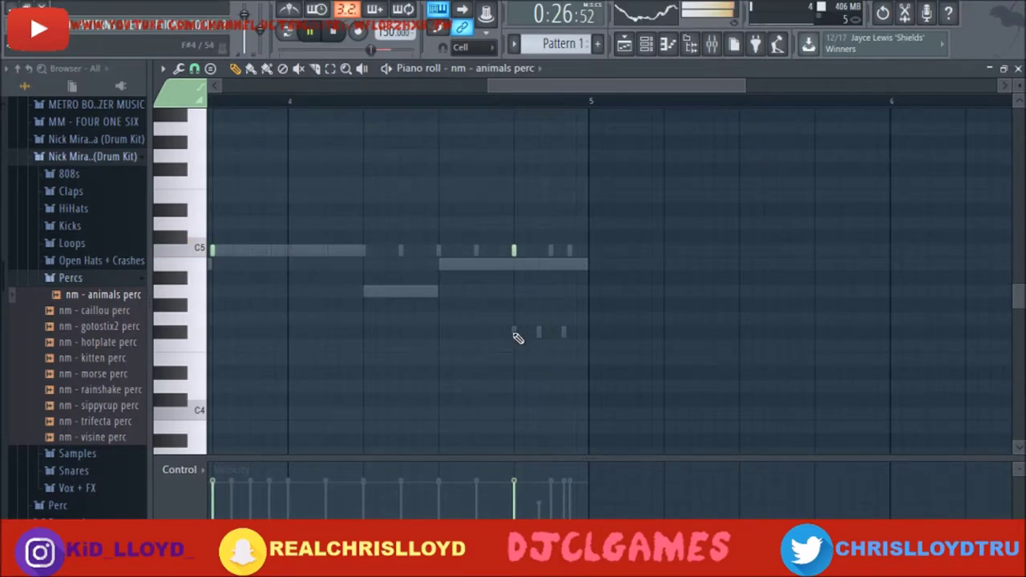
click(542, 251)
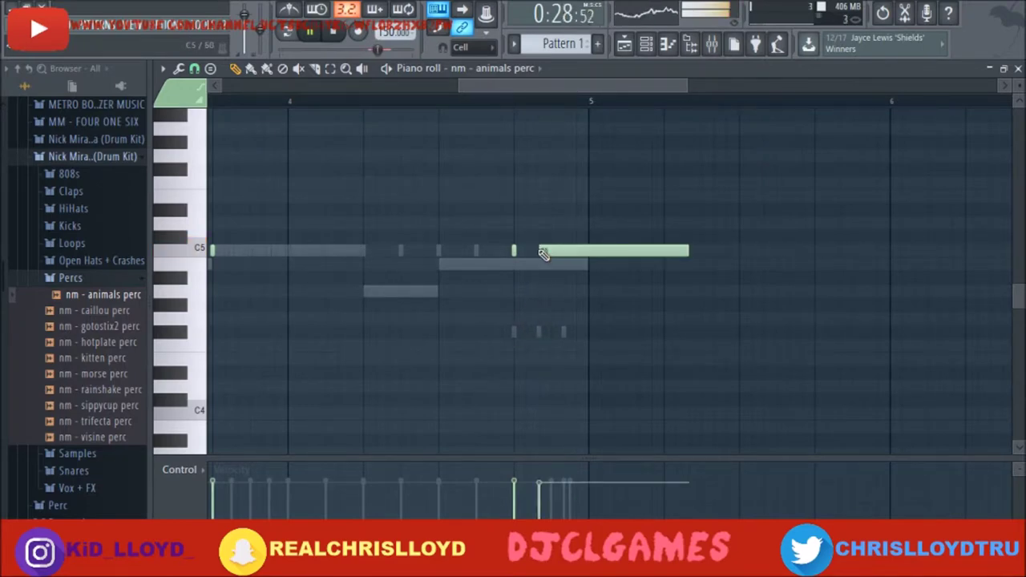
right_click(552, 252)
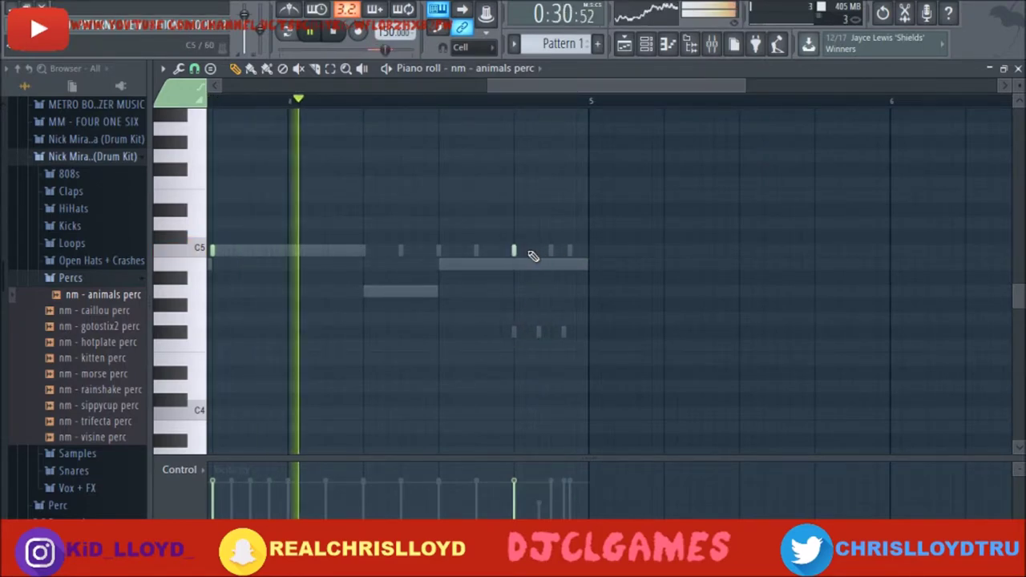
click(539, 252)
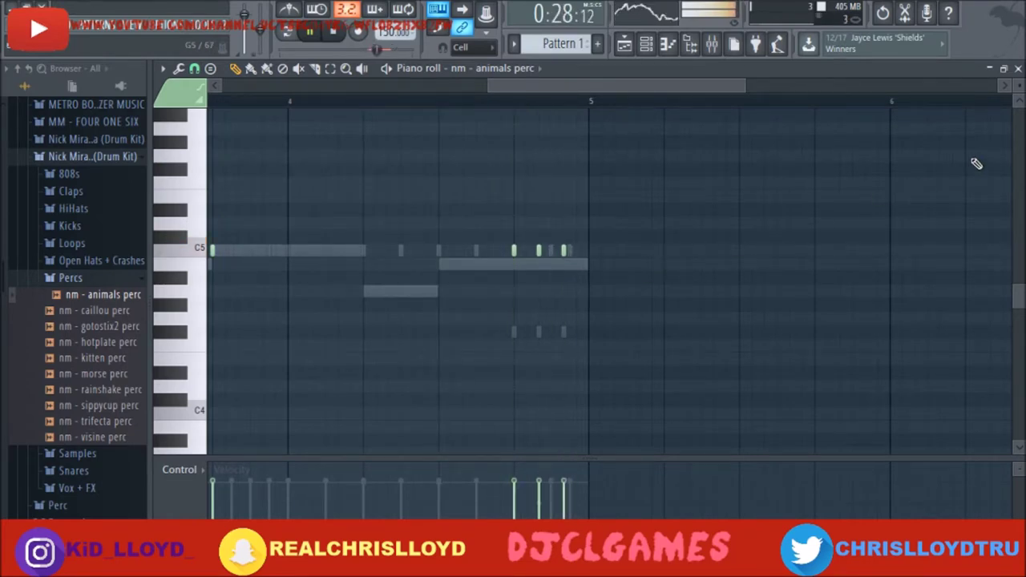
click(1017, 69)
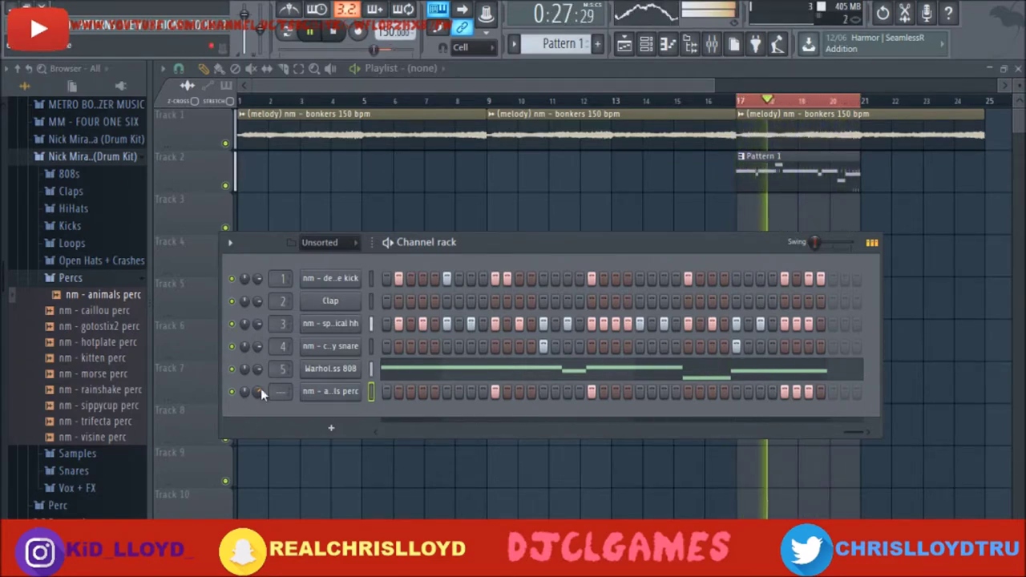
- Clear all animals perc hits from bar 4's last beat and add hits on steps 53 and 57 instead
click(796, 391)
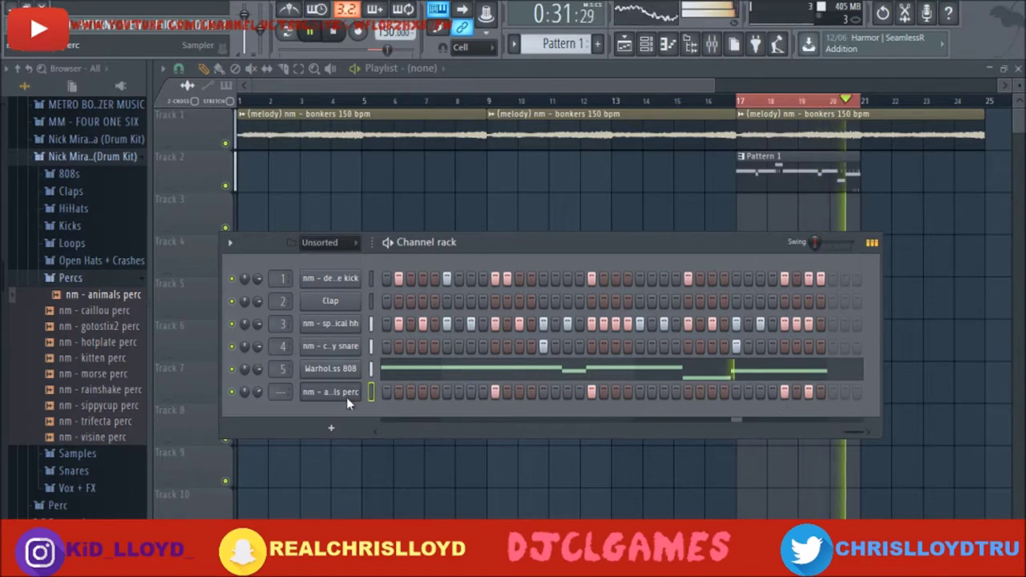
key(F7)
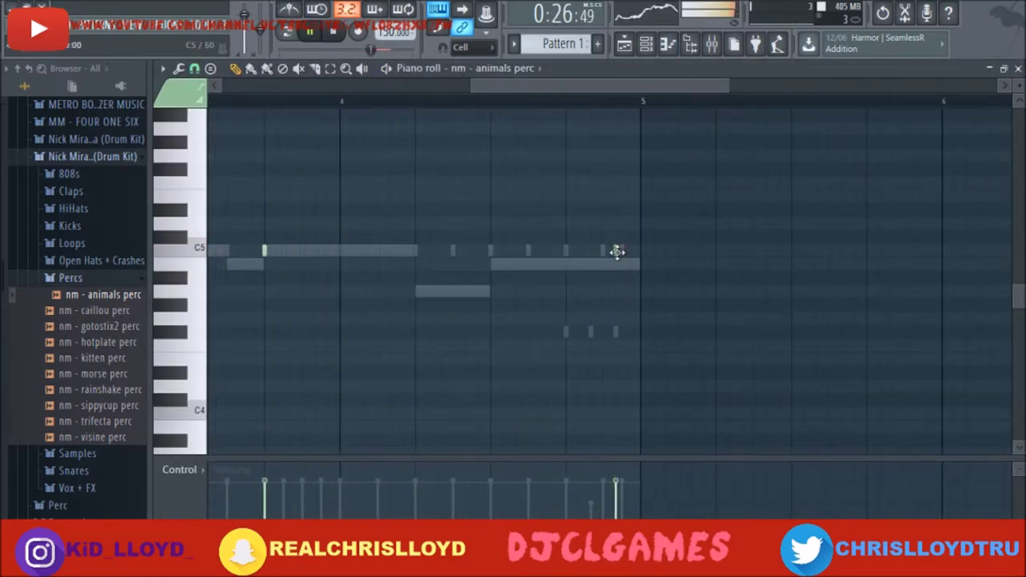
click(1016, 69)
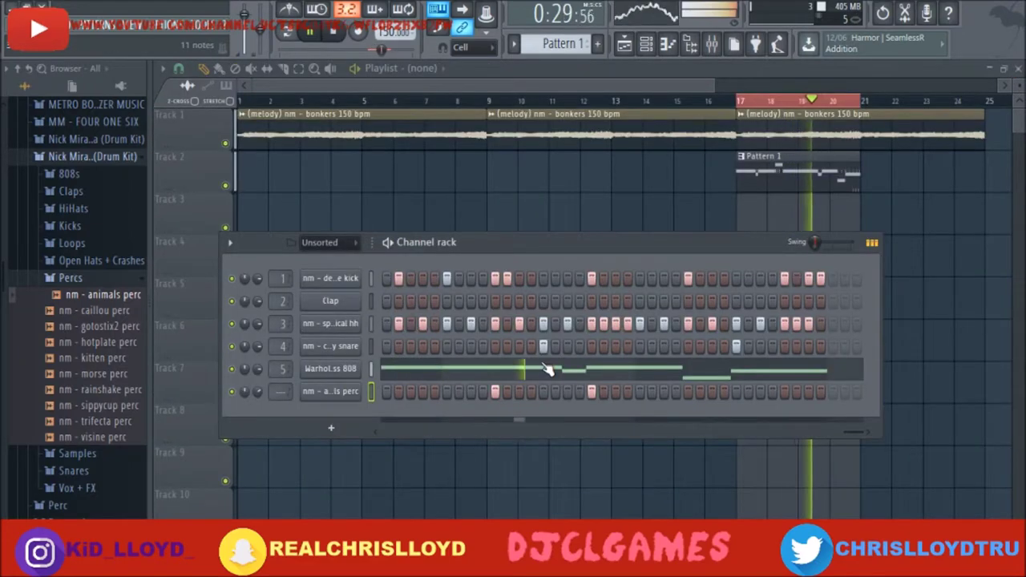
click(688, 391)
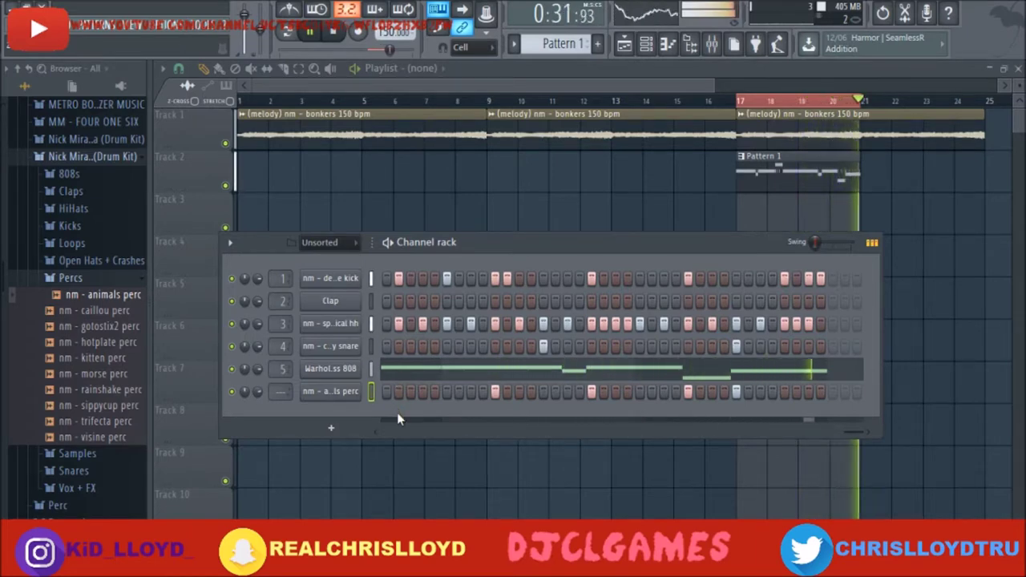
- Hide the channel rack and play the arrangement from bar 1 with Track 2 muted
click(367, 88)
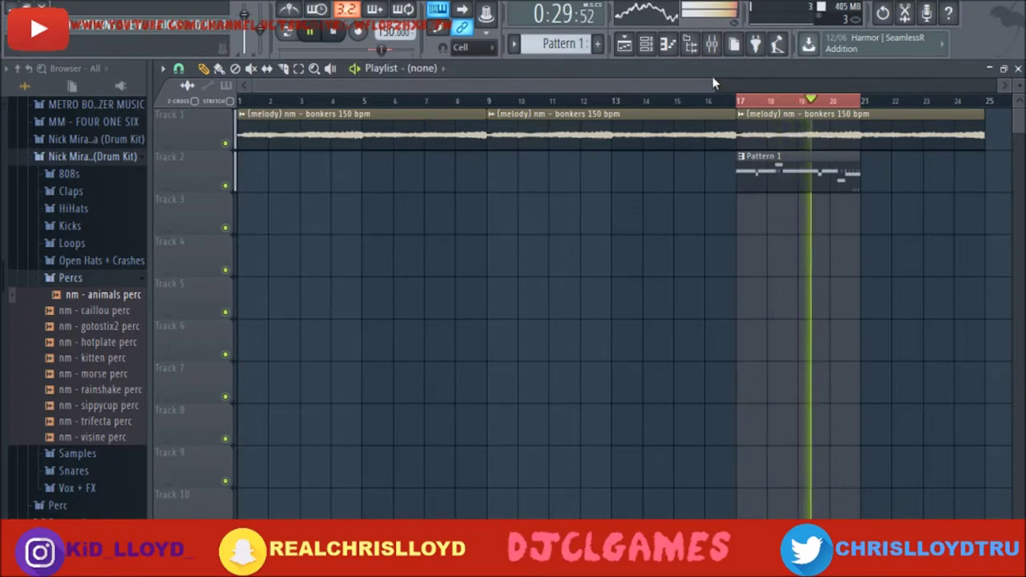
click(225, 186)
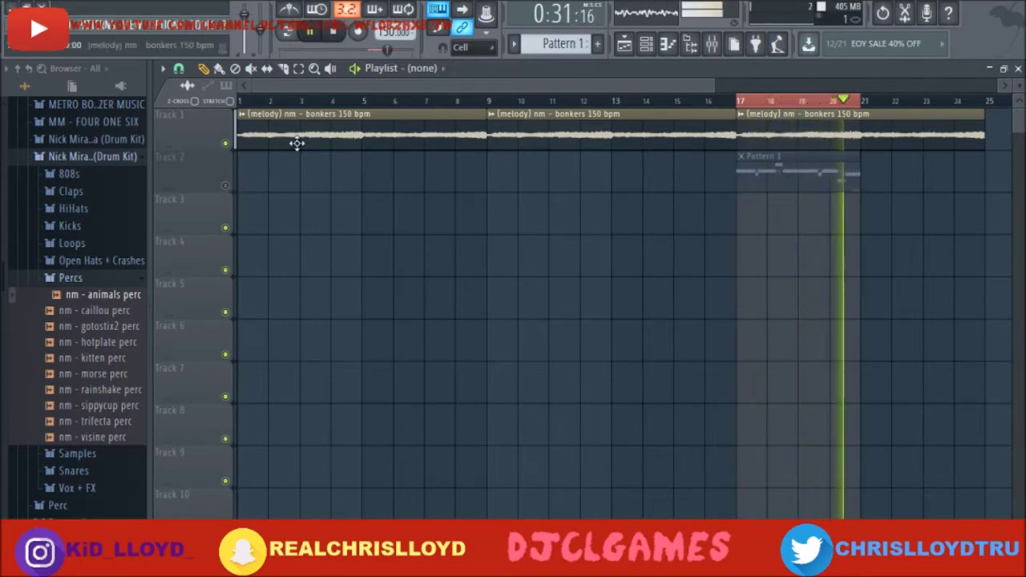
click(244, 104)
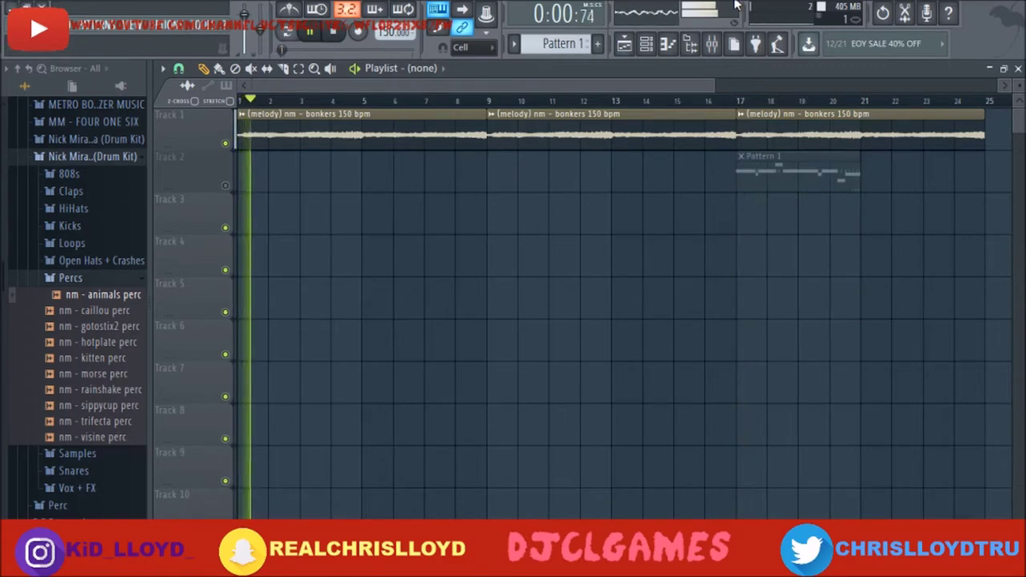
- Split Pattern 1 by channel and arrange the kick, 808, snare, hi-hat and perc clips on Tracks 2 to 6 at bar 17, unmuting Track 2
drag(789, 168, 685, 168)
drag(786, 165, 810, 324)
drag(801, 183, 819, 266)
drag(811, 164, 810, 195)
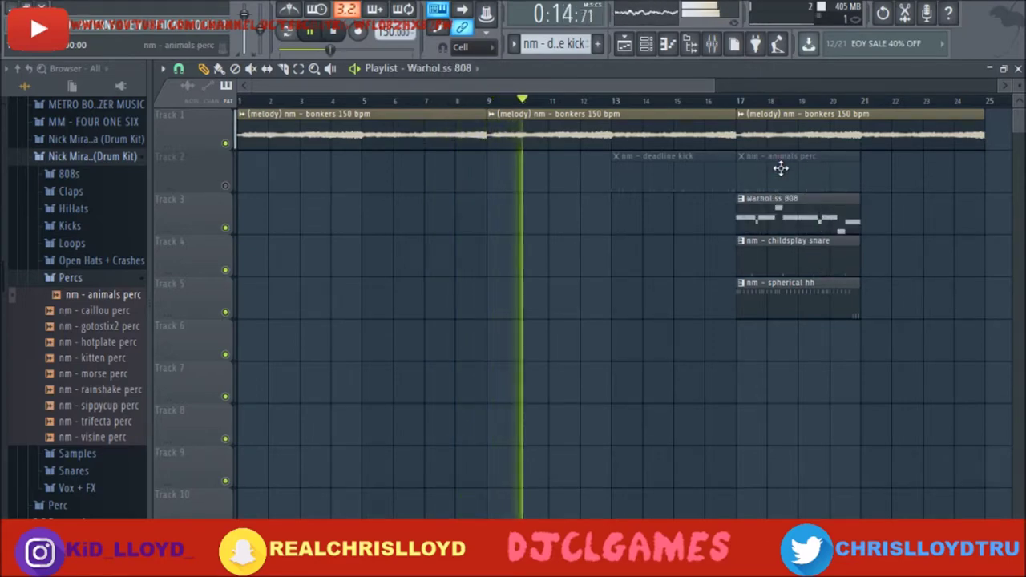
drag(786, 168, 774, 337)
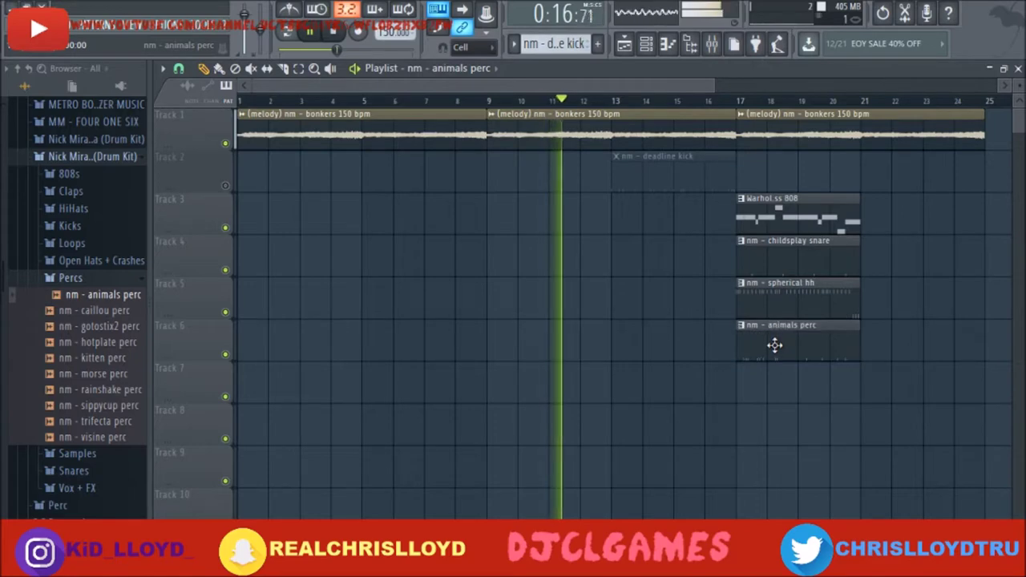
drag(698, 155, 813, 169)
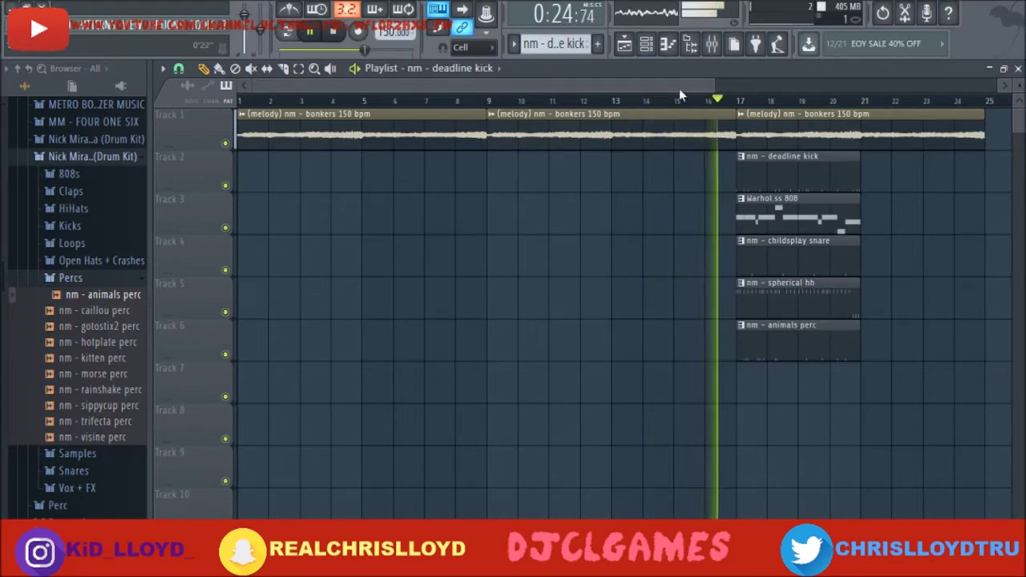
- Select the five drum and 808 clips starting at bar 17, and slice the third melody clip at bar 21
drag(715, 80, 993, 80)
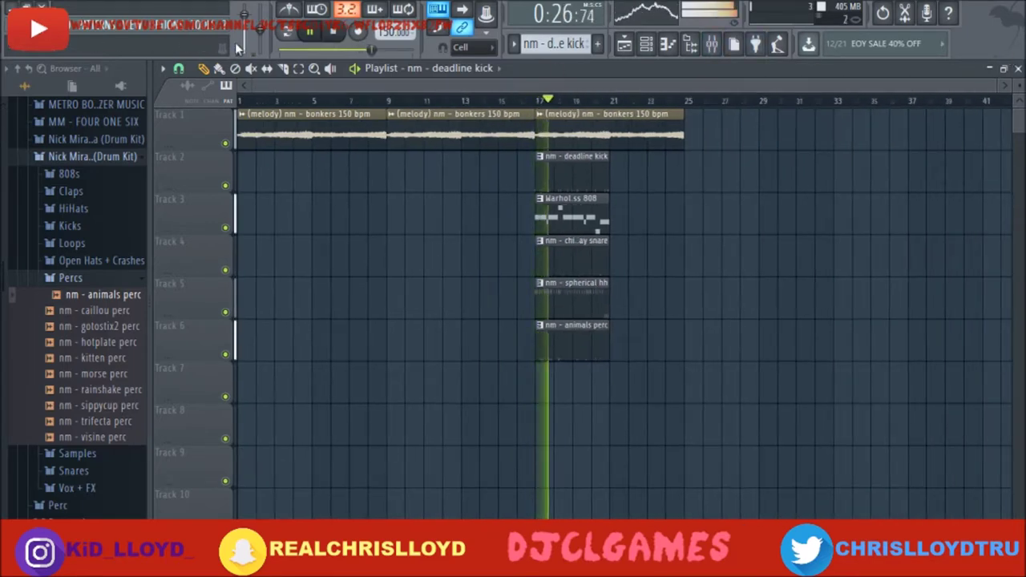
drag(535, 385, 614, 377)
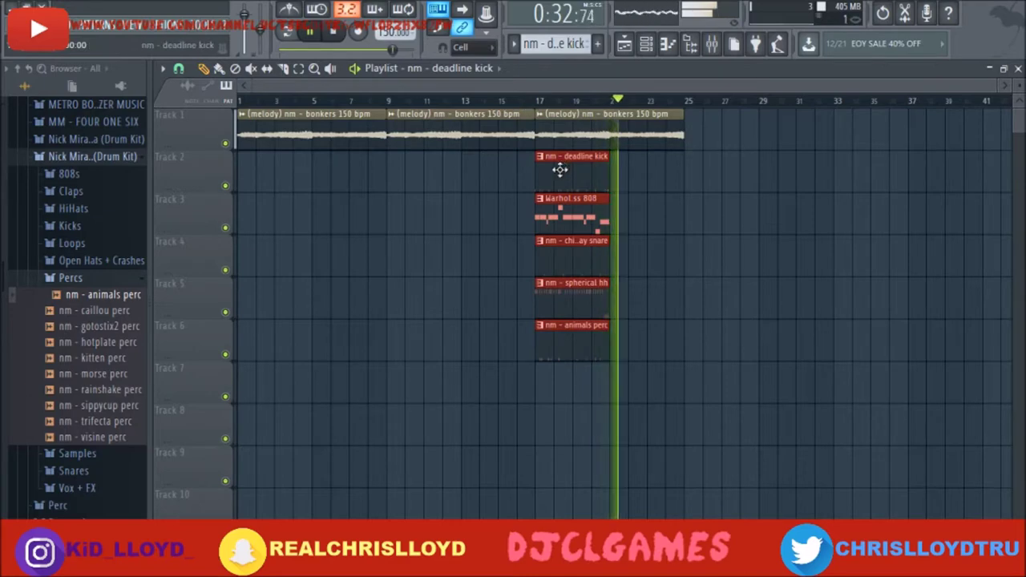
click(282, 69)
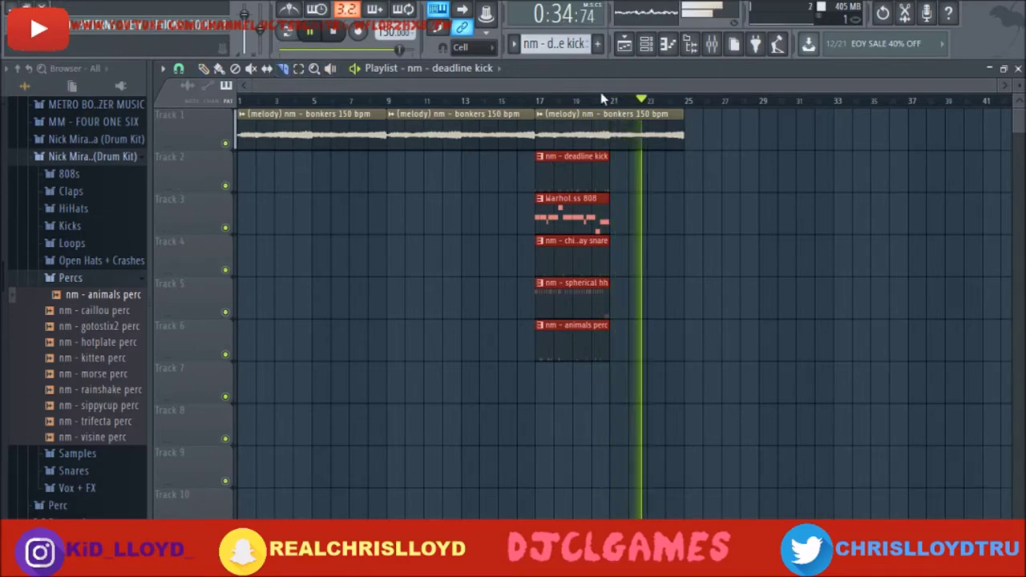
click(614, 125)
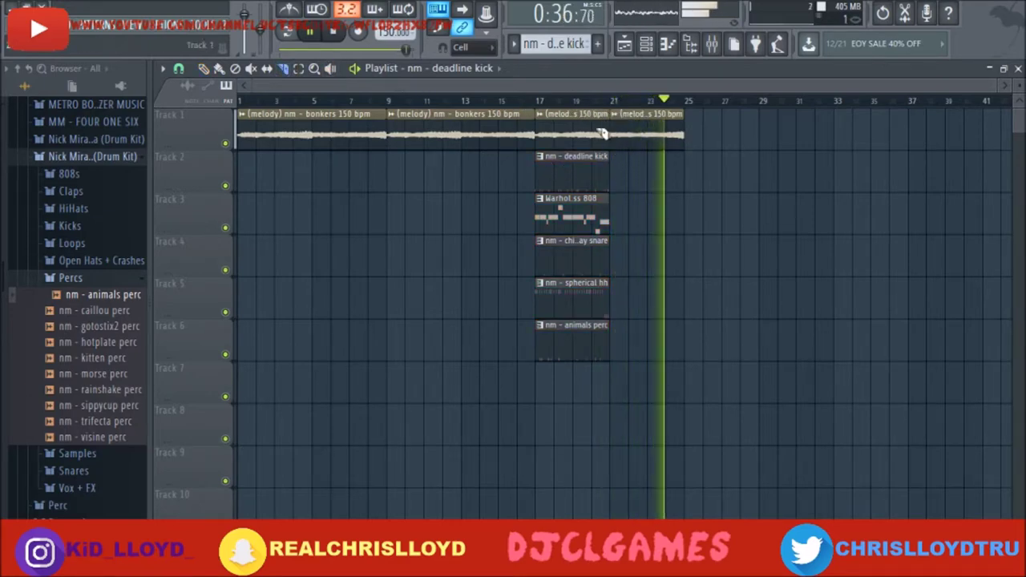
- Move the bar 21 melody clip aside to Track 8 and duplicate the bar 17 clips on Tracks 1 to 6 to bars 21 and 25
click(203, 69)
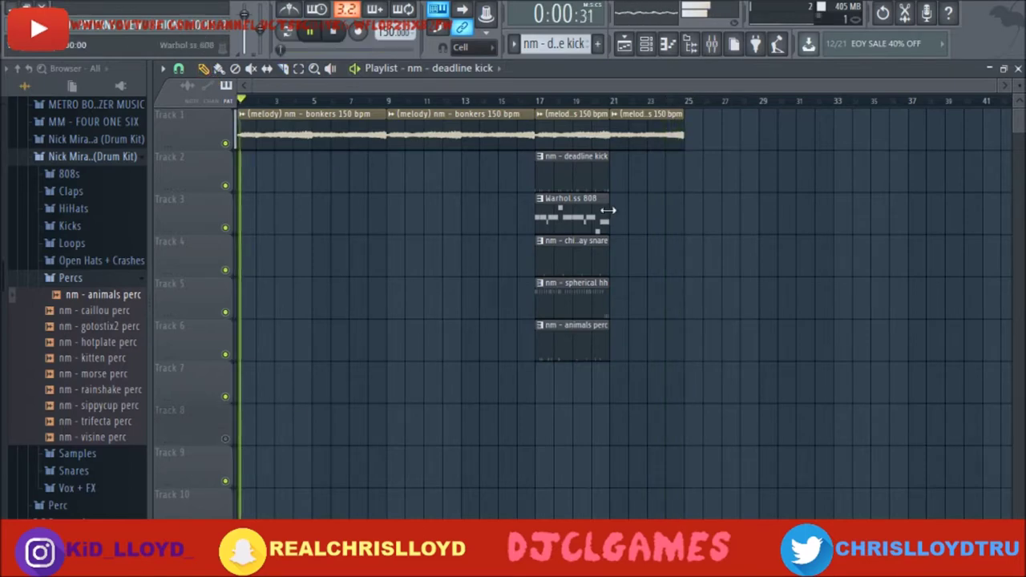
drag(632, 138, 556, 440)
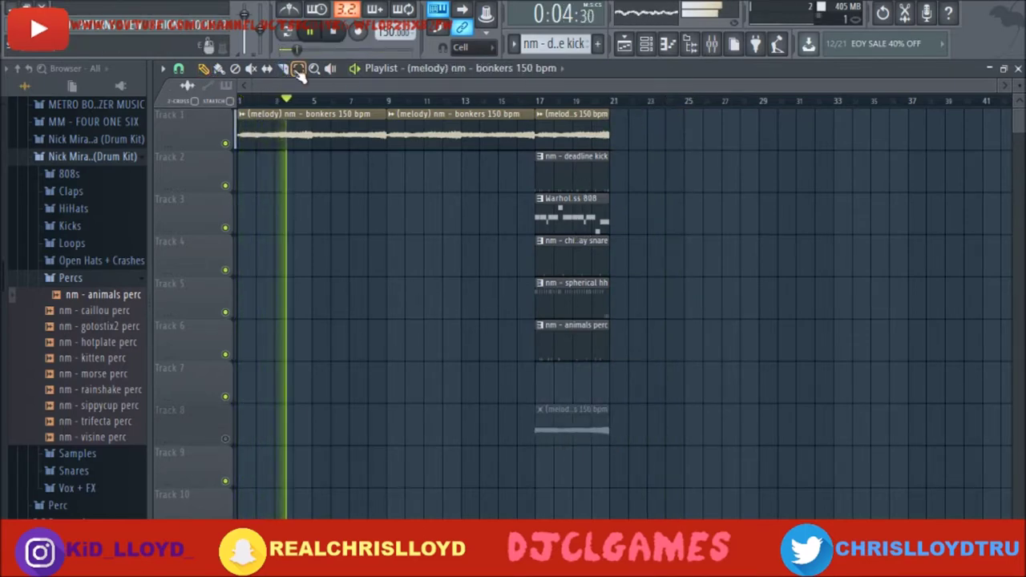
drag(593, 388, 532, 111)
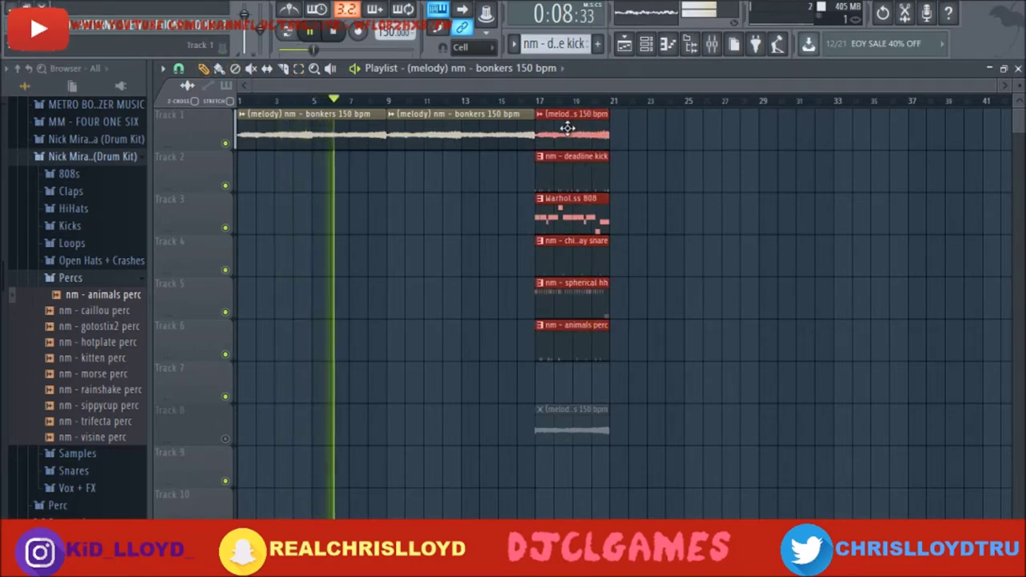
key(ctrl+b)
key(ctrl+b)
click(721, 135)
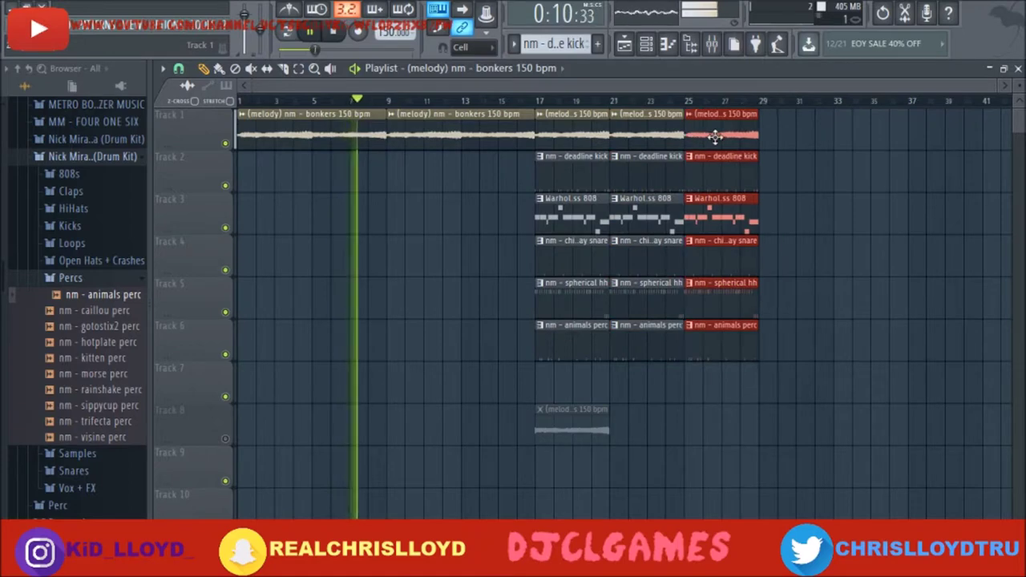
- Move the Track 8 melody clip to bar 29 on Track 1, and copy the drum and 808 clips starting at bar 17 to bar 33
drag(592, 423, 818, 122)
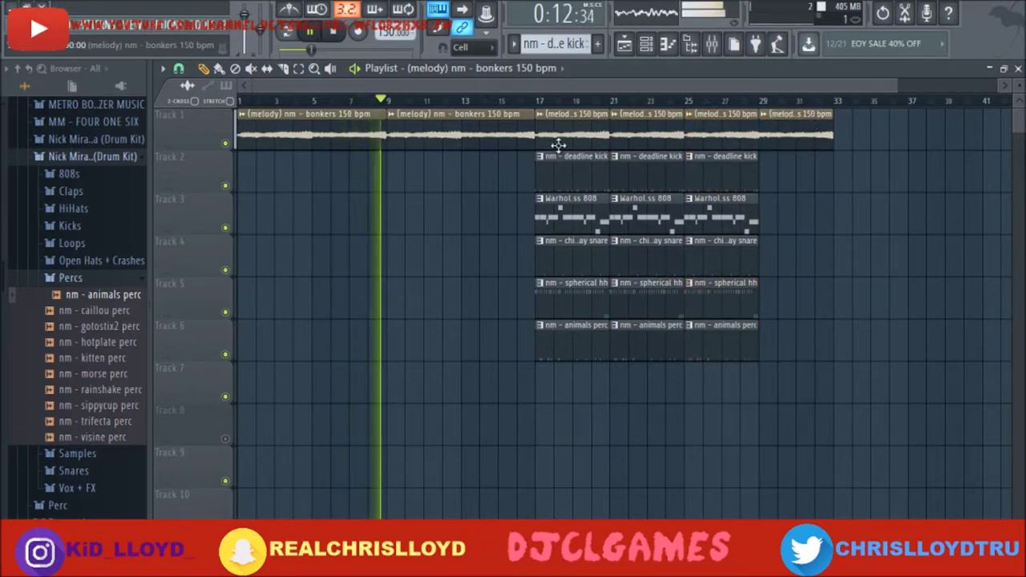
drag(470, 154, 769, 362)
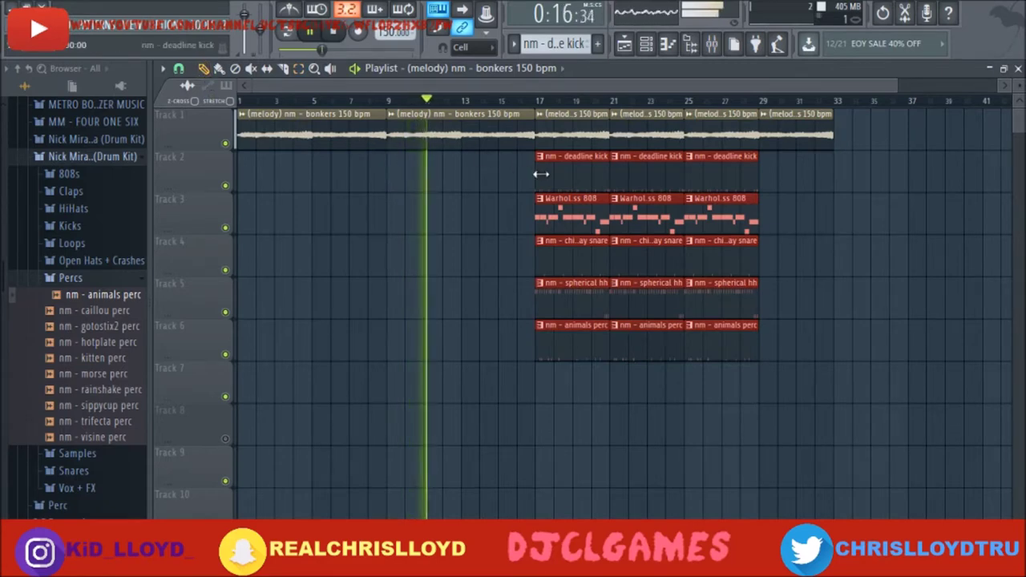
drag(557, 172, 561, 200)
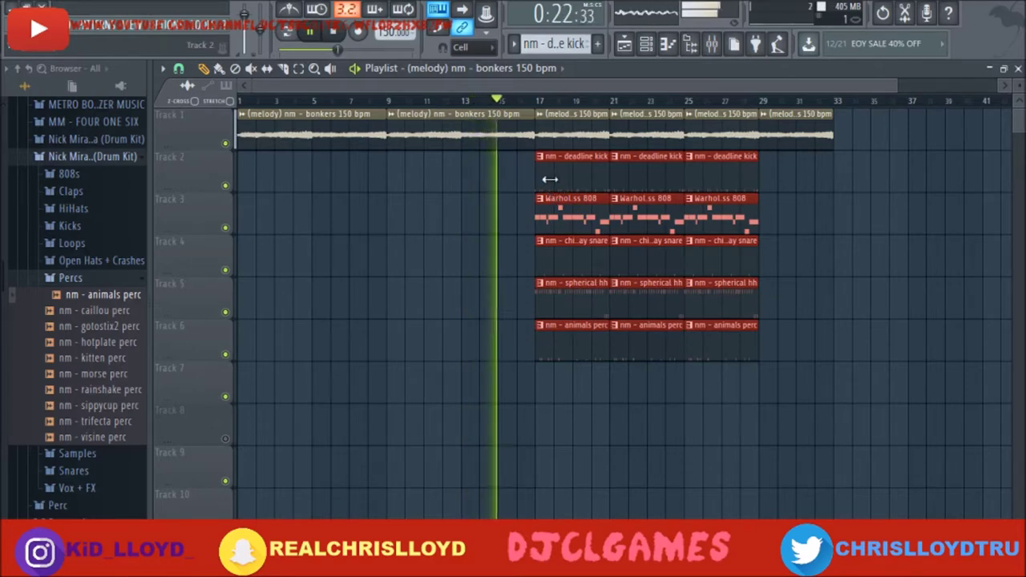
drag(547, 176, 840, 195)
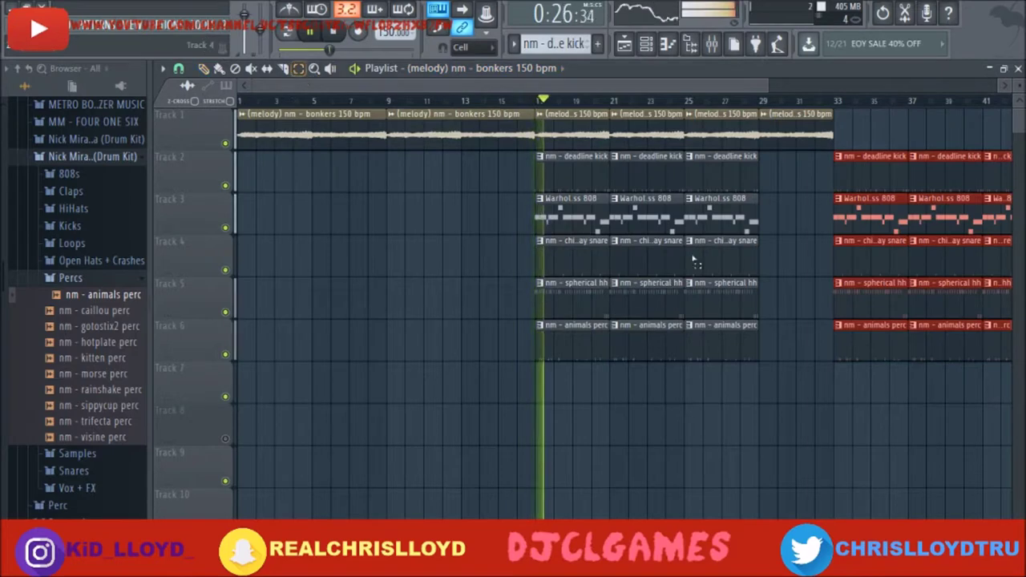
- Copy the bar 25 drum and 808 clips to bar 29, and copy the four short melody clips from bar 17 to bar 33
drag(765, 181, 712, 394)
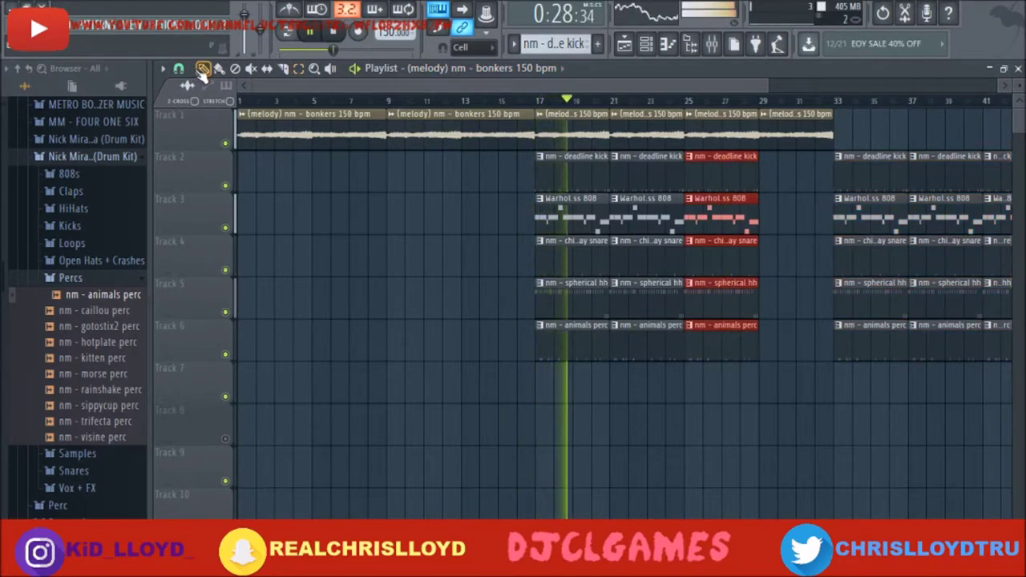
drag(729, 197, 802, 179)
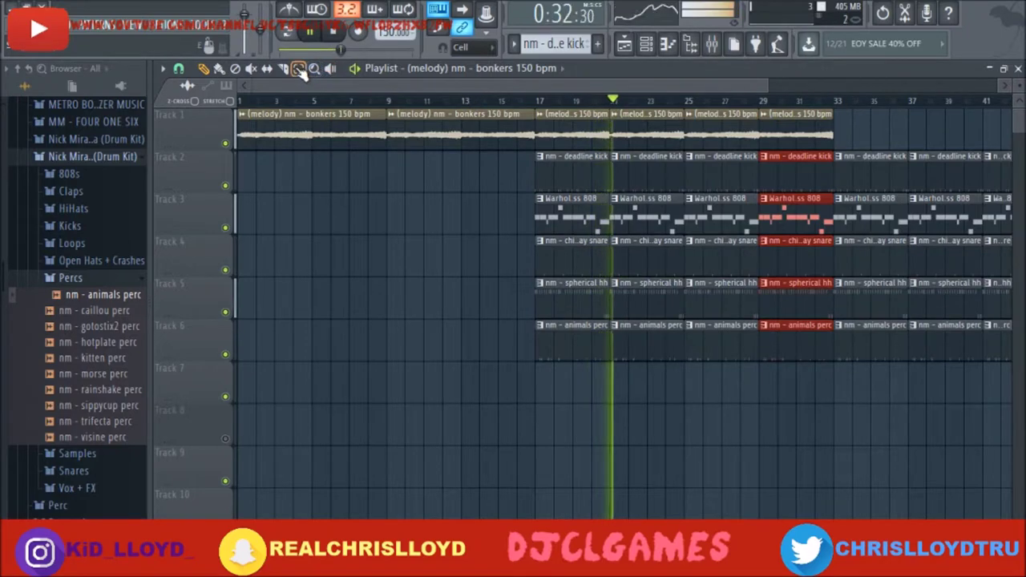
drag(585, 109, 877, 152)
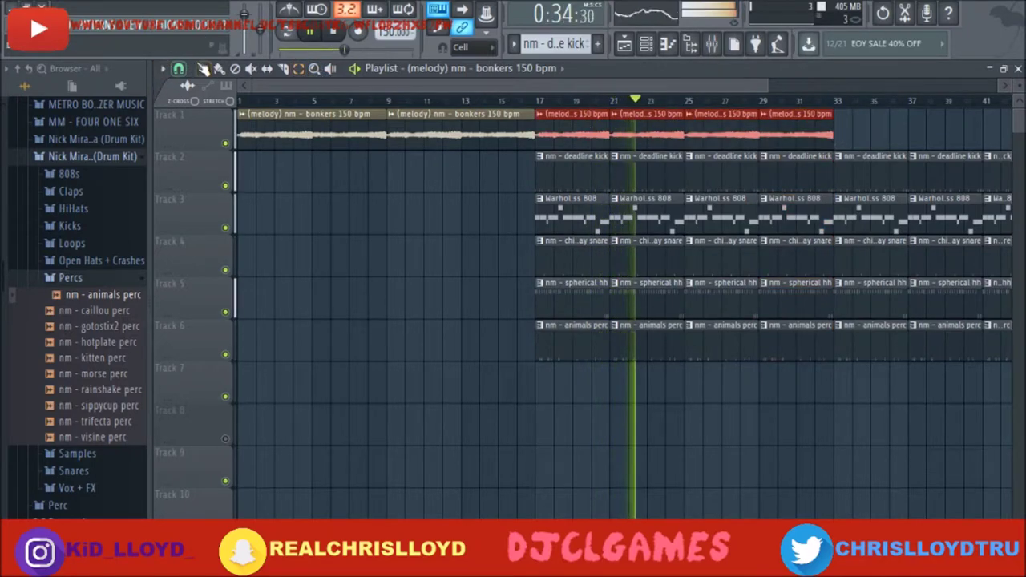
drag(577, 129, 870, 152)
scroll(734, 83, down, 4)
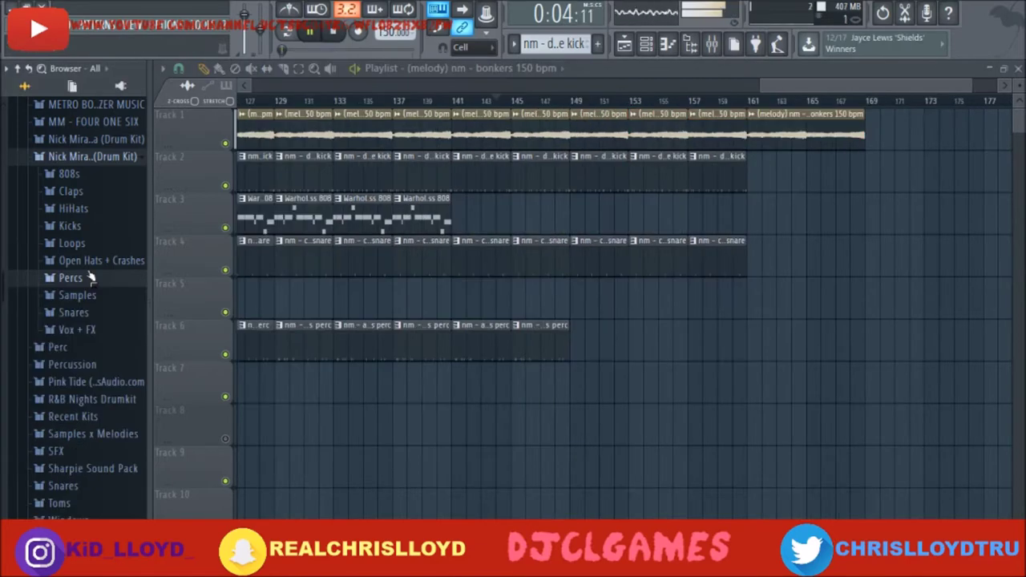
- Audition the Nick Mira crashes and place nm - course crash on Track 7 at bars 9 and 11
click(92, 261)
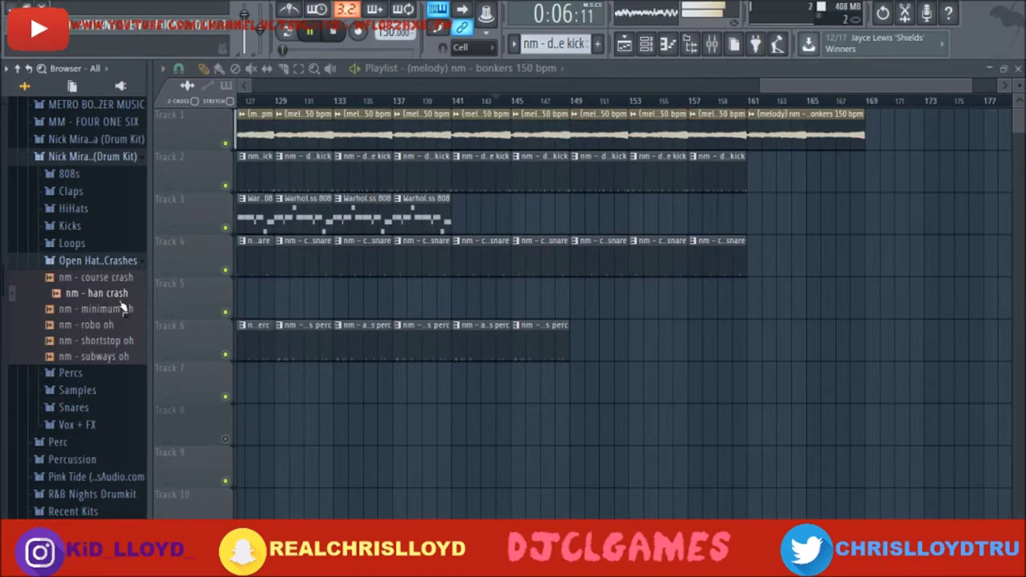
drag(803, 84, 220, 88)
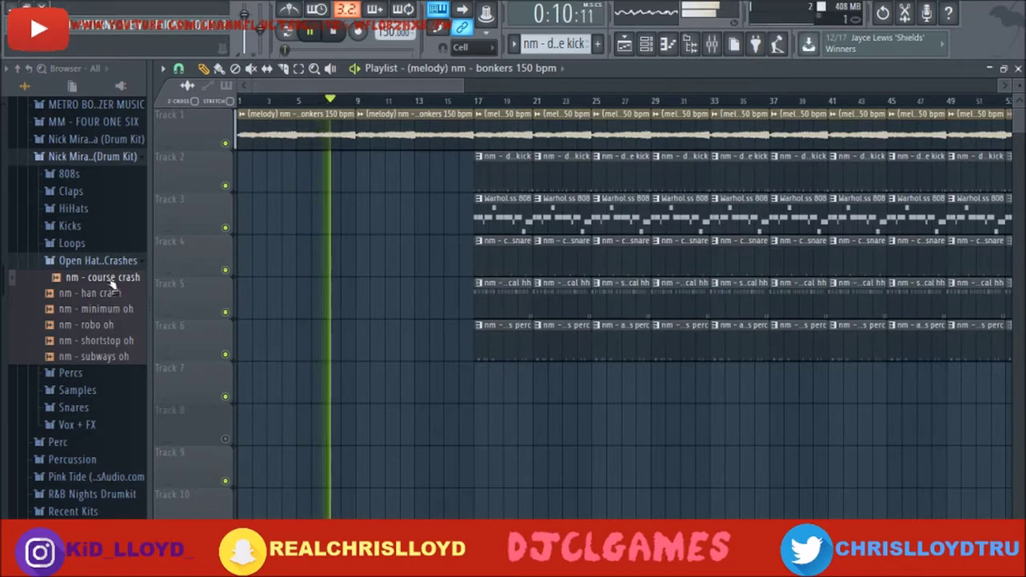
drag(105, 278, 186, 286)
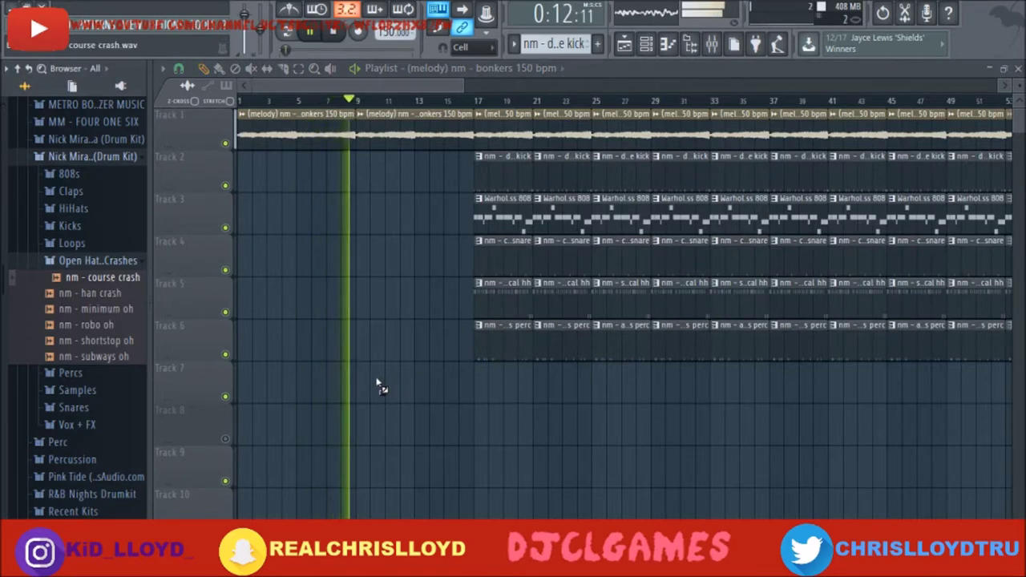
drag(360, 383, 365, 376)
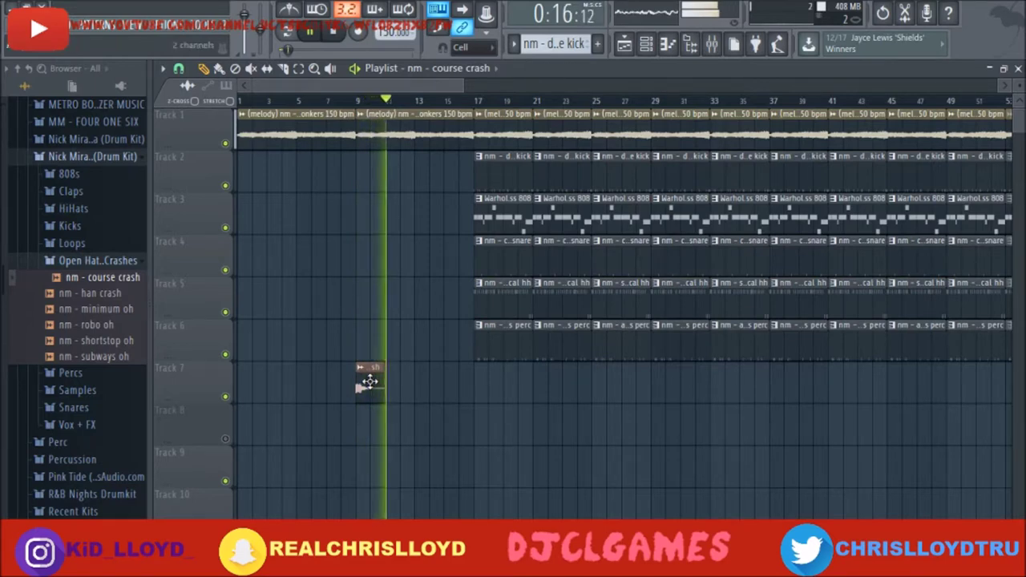
click(394, 392)
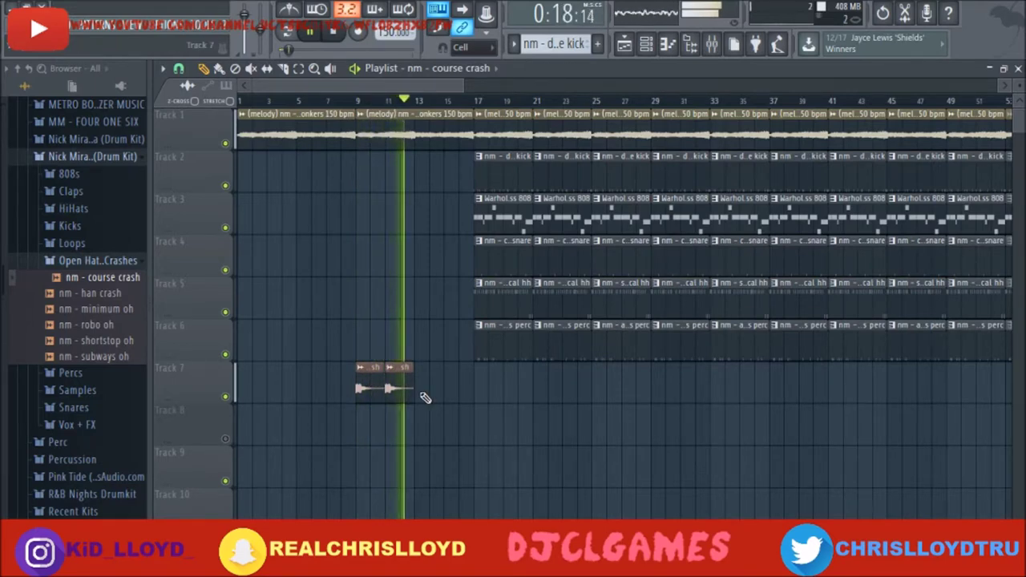
- Play the crashes from bar 9, delete the bar 11 crash and move the bar 9 one to bar 17 on Track 7
click(355, 102)
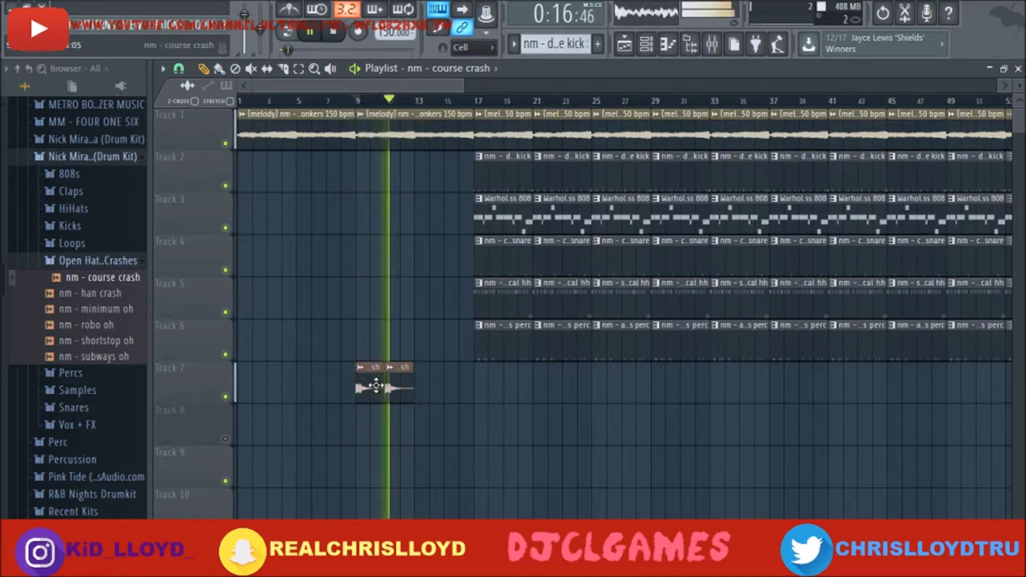
double_click(376, 388)
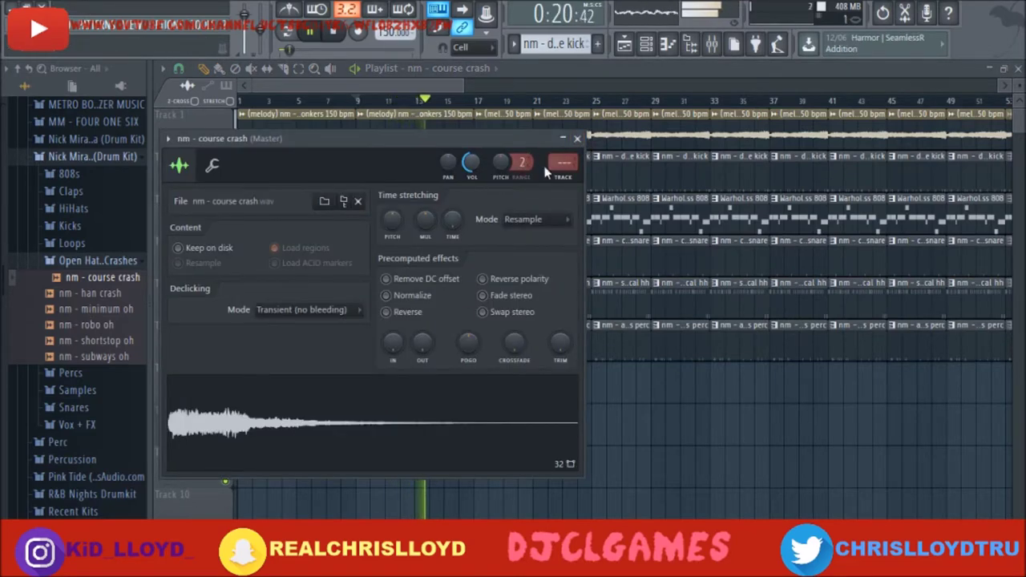
click(577, 138)
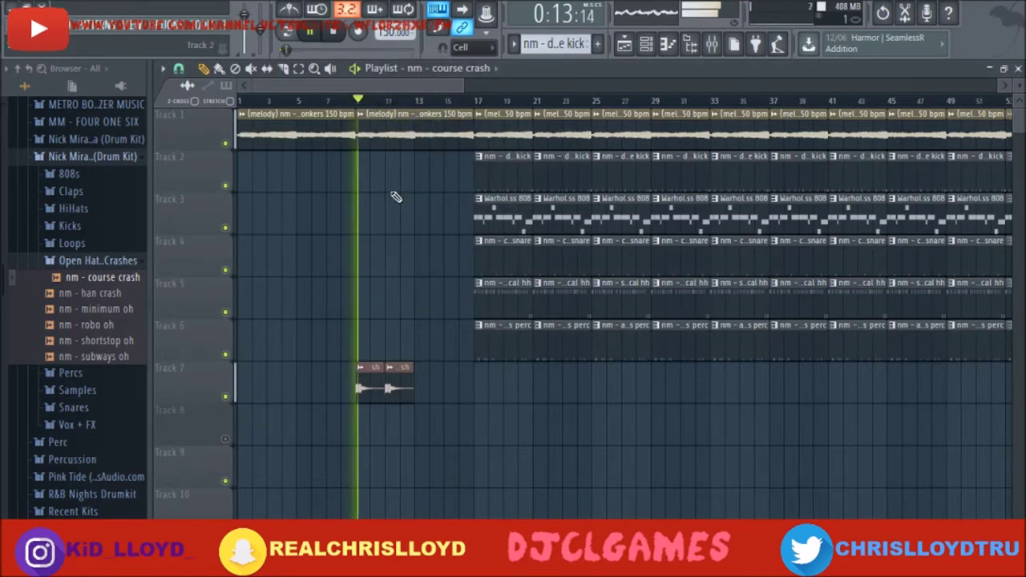
right_click(400, 382)
drag(368, 380, 491, 388)
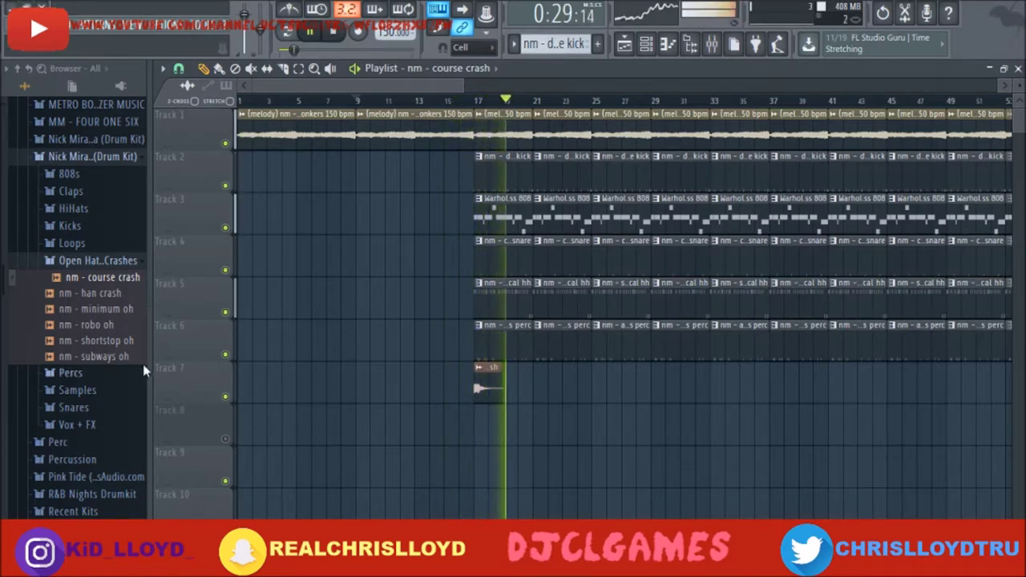
- Audition the nm - robo oh open hat and the Nick Mira kit's claps, including nm - pony clap
click(109, 324)
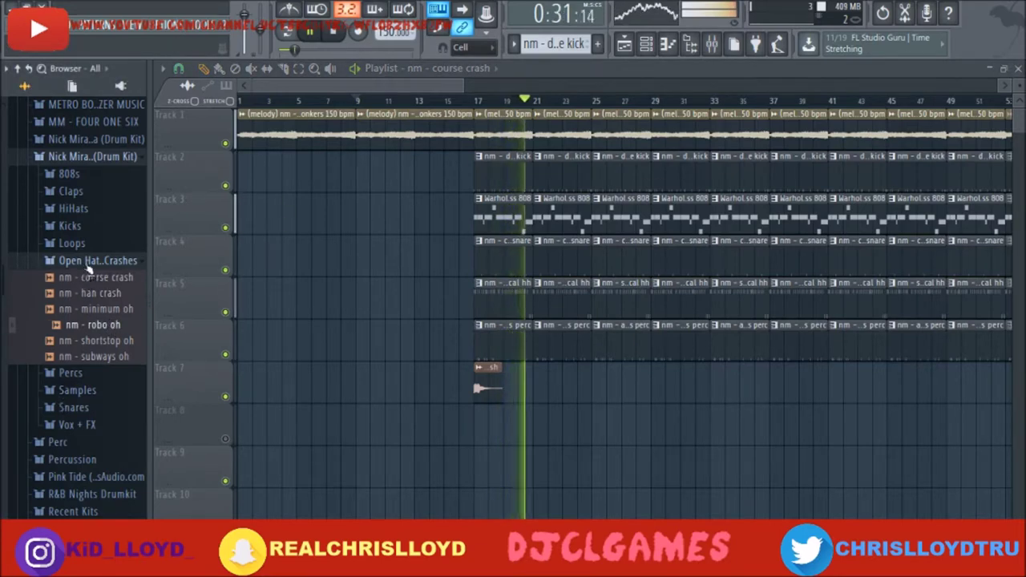
click(92, 261)
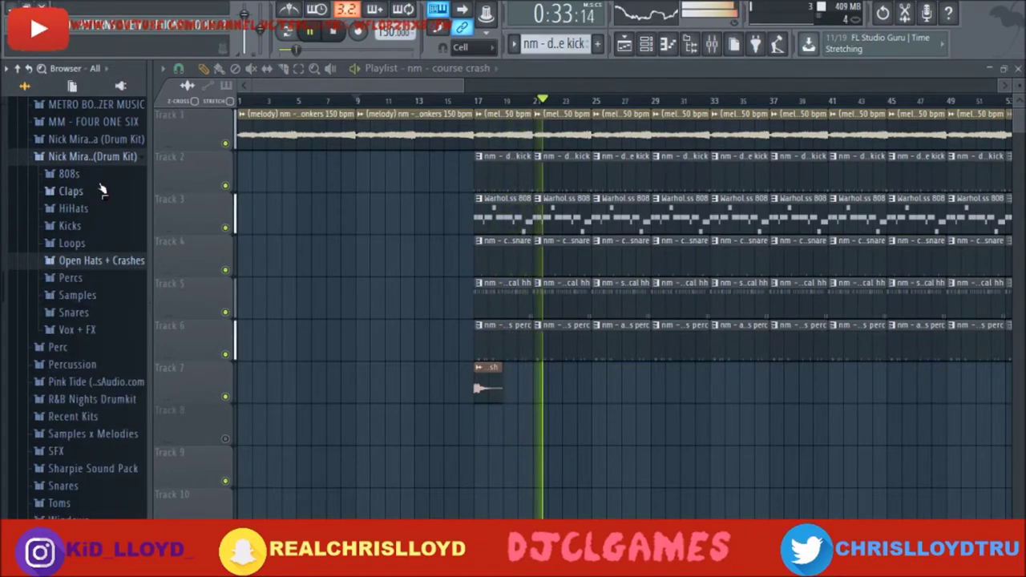
click(102, 193)
click(126, 240)
click(126, 268)
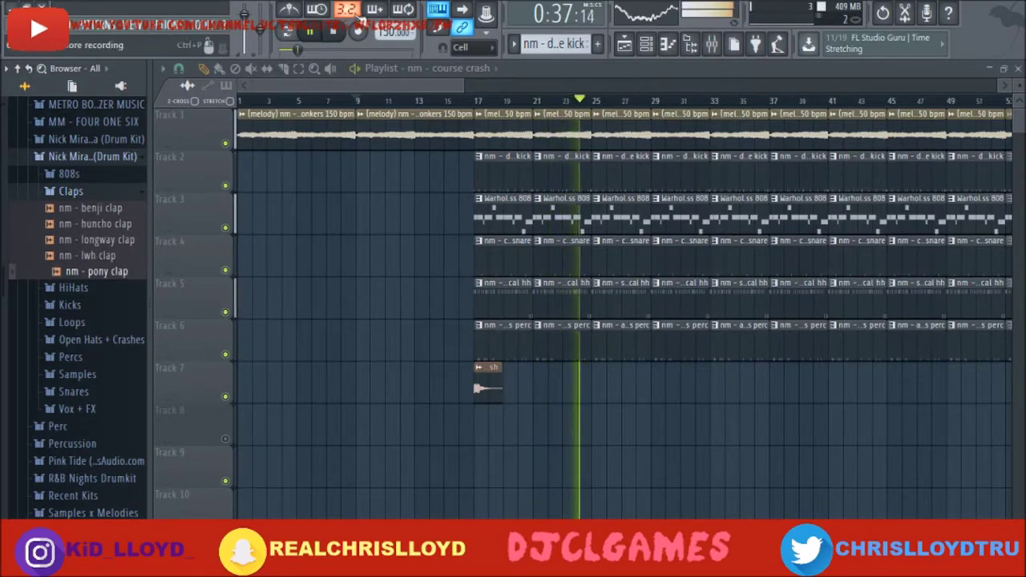
scroll(472, 98, down, 4)
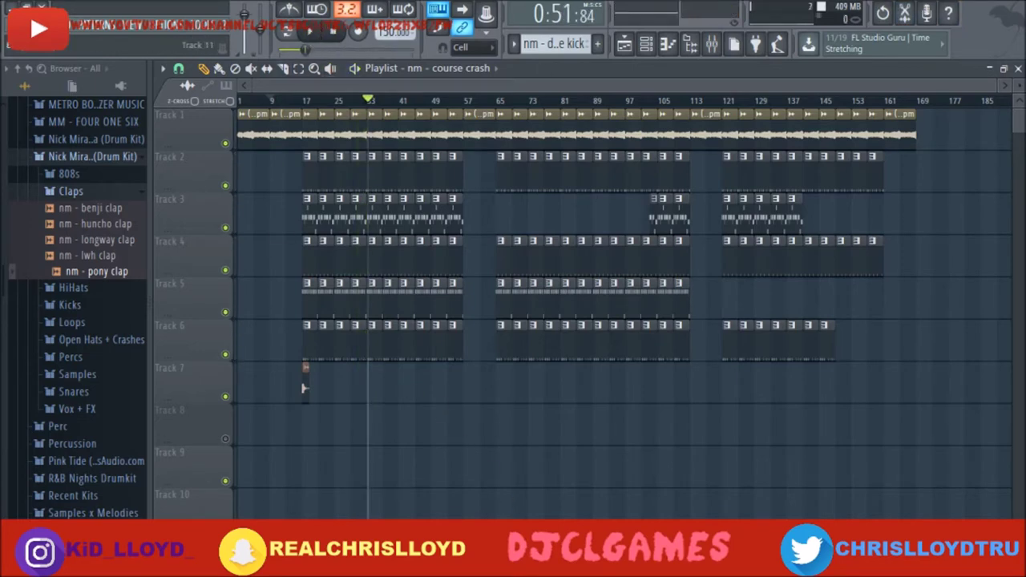
- Collapse the Nick Mira kit, Drums and Packs folders in the browser and open Recent Kits
click(71, 191)
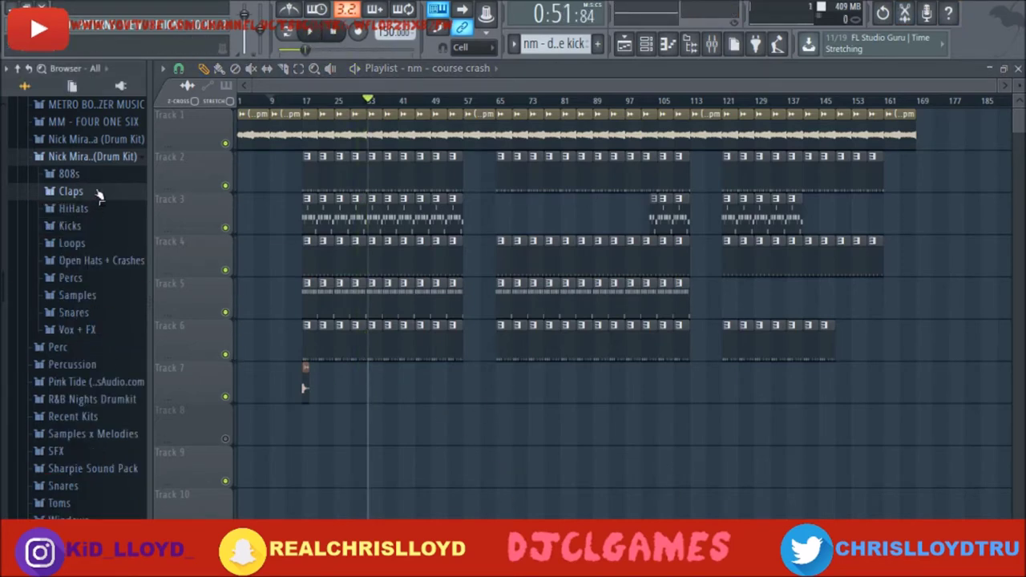
click(112, 167)
scroll(128, 168, up, 4)
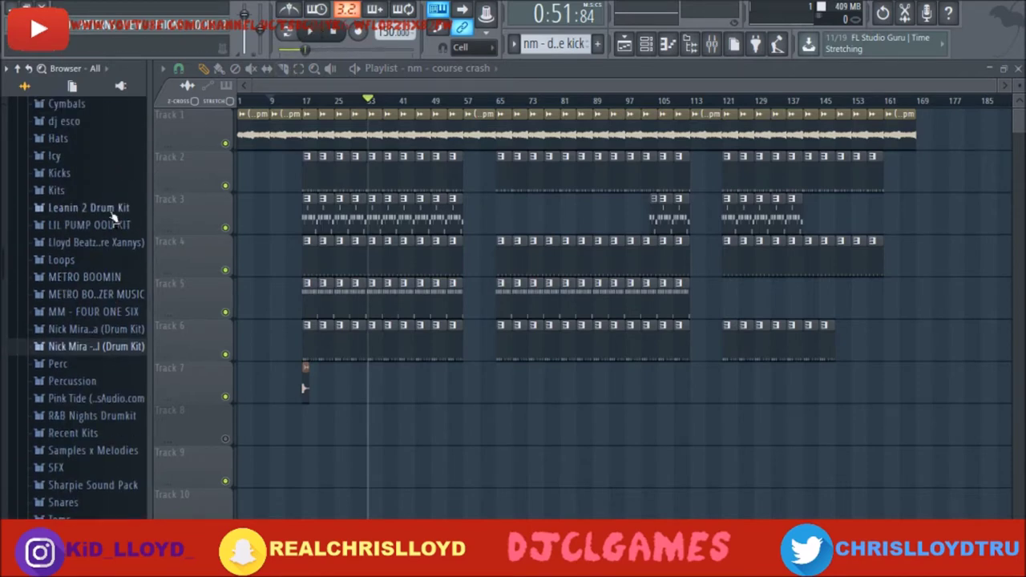
scroll(116, 218, up, 10)
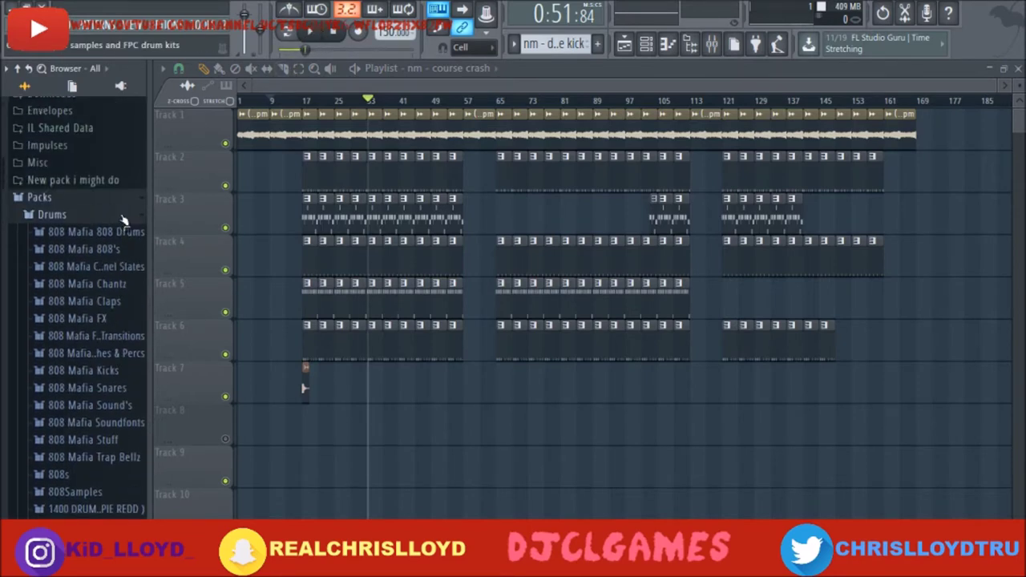
click(118, 223)
click(132, 201)
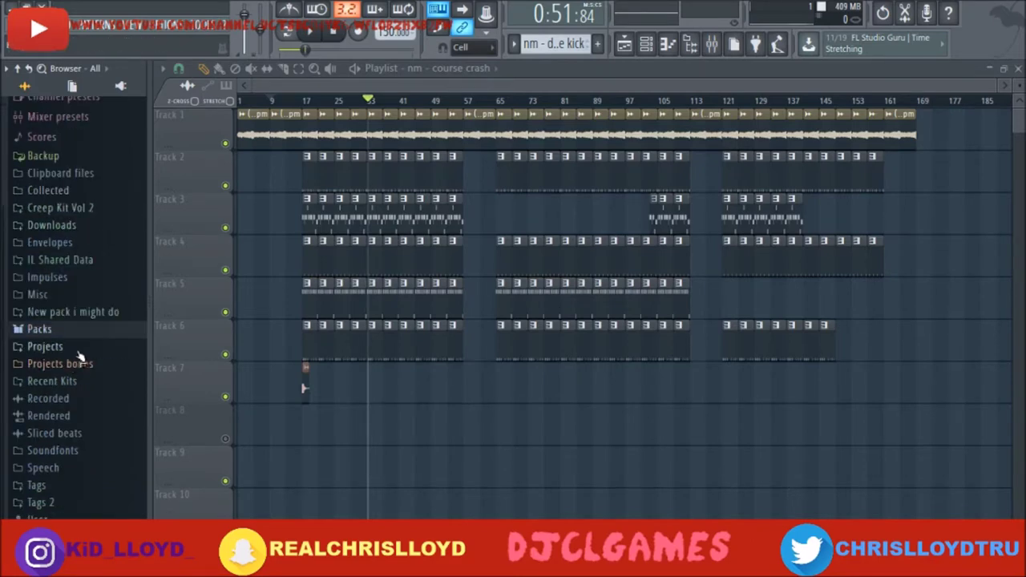
click(80, 381)
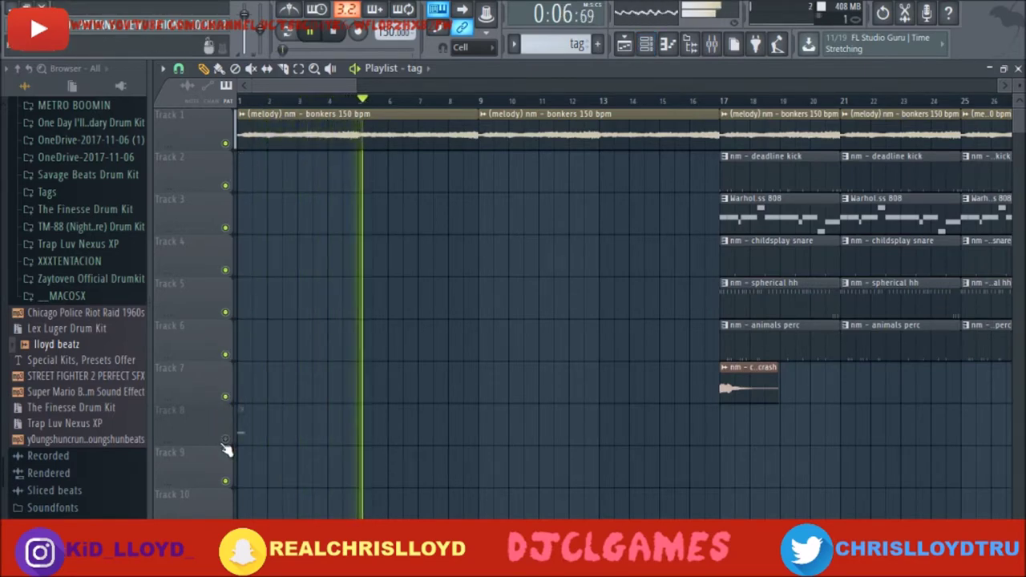
- Review the full arrangement and open the METRO BOOMIN kit's Percs folder from Recent Kits
drag(358, 83, 870, 83)
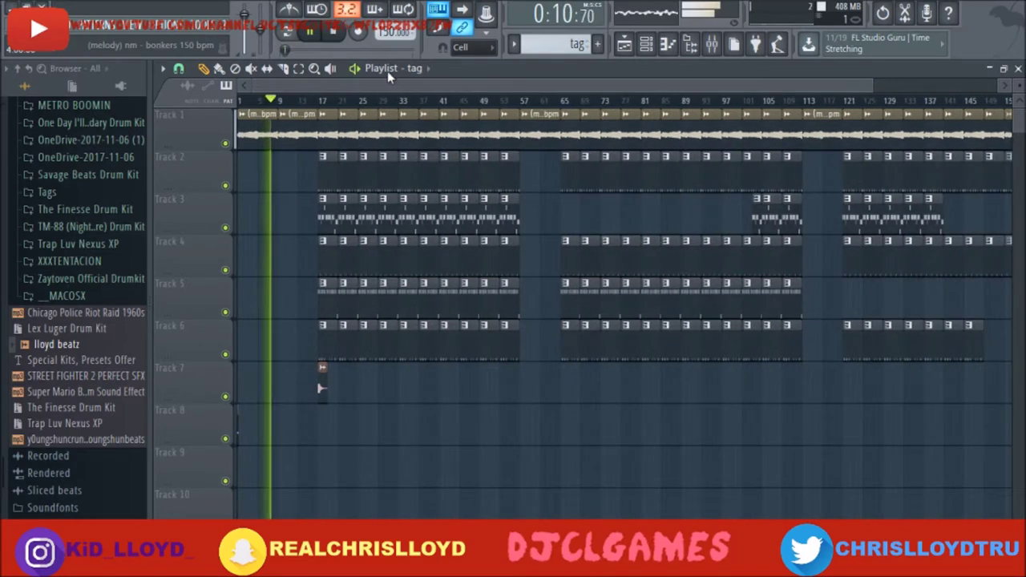
drag(872, 85, 468, 177)
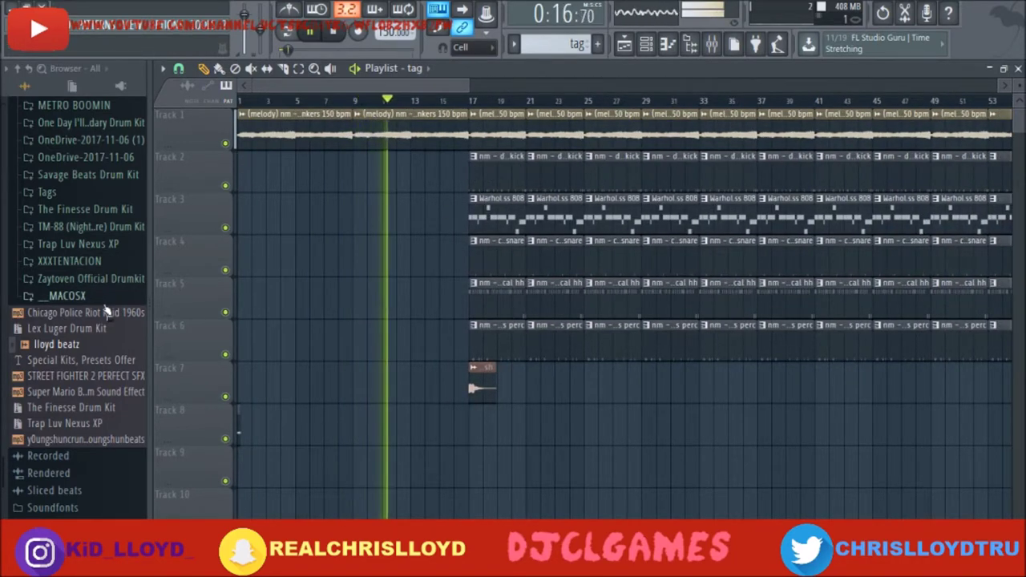
scroll(104, 311, up, 5)
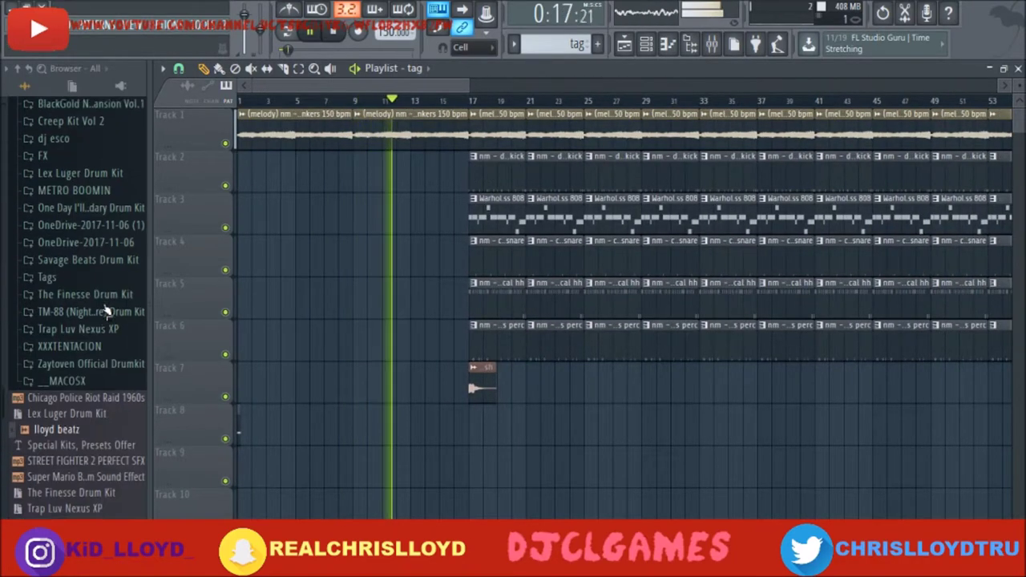
click(133, 204)
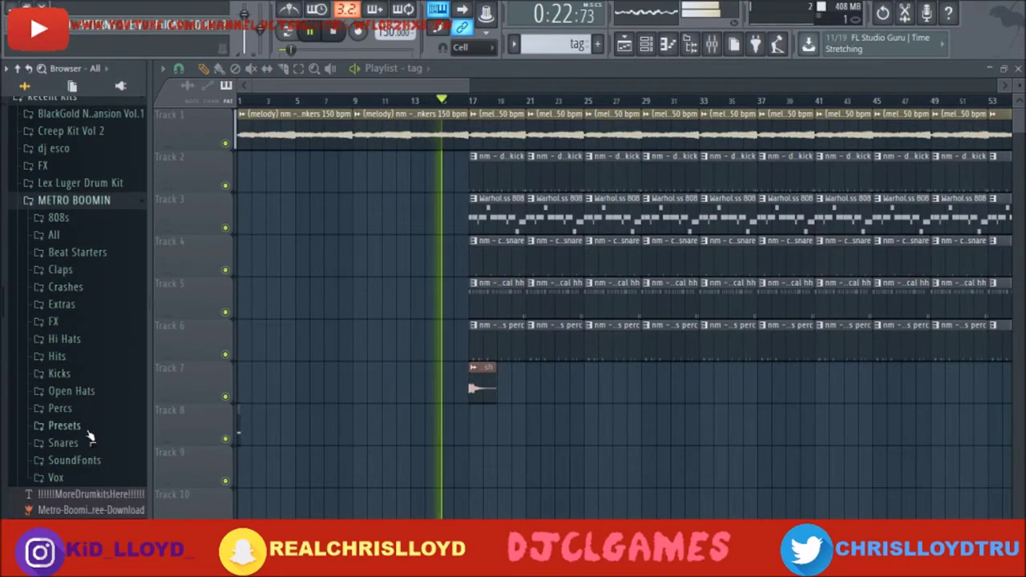
click(84, 409)
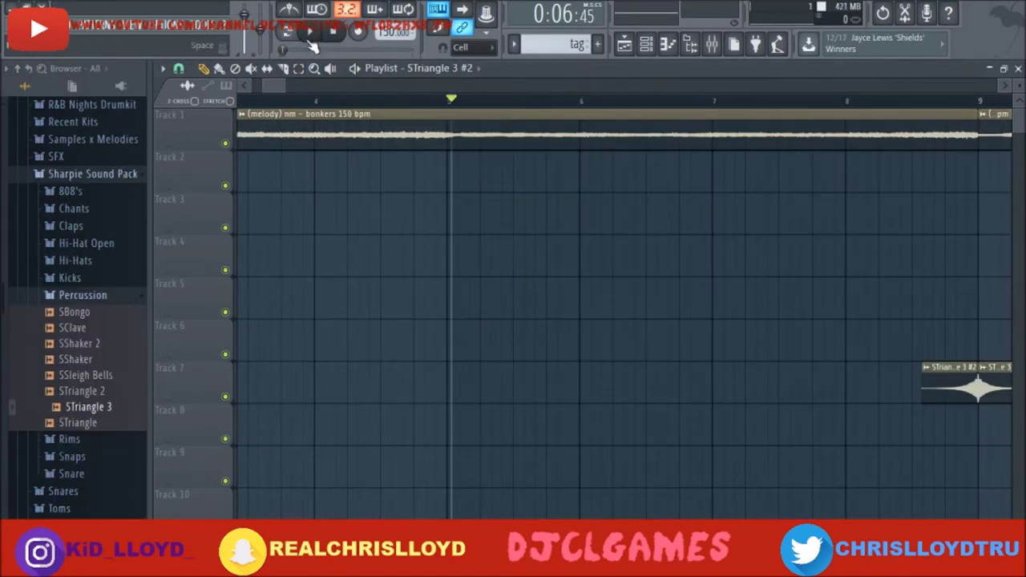
- Place an STriangle 3 clip at the start of each bar from 10 to 16 on Track 7 while the arrangement plays
click(310, 36)
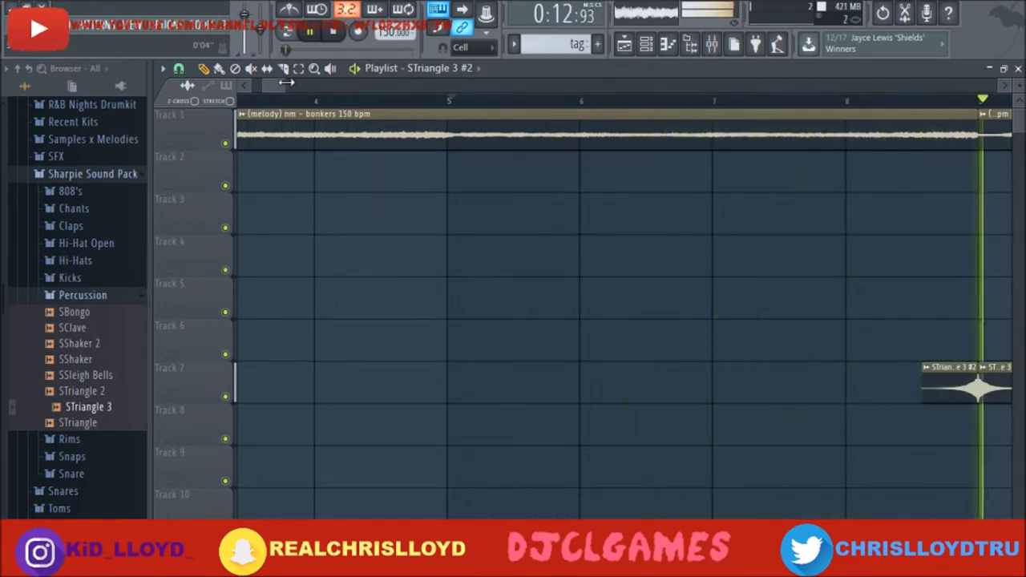
drag(286, 83, 352, 85)
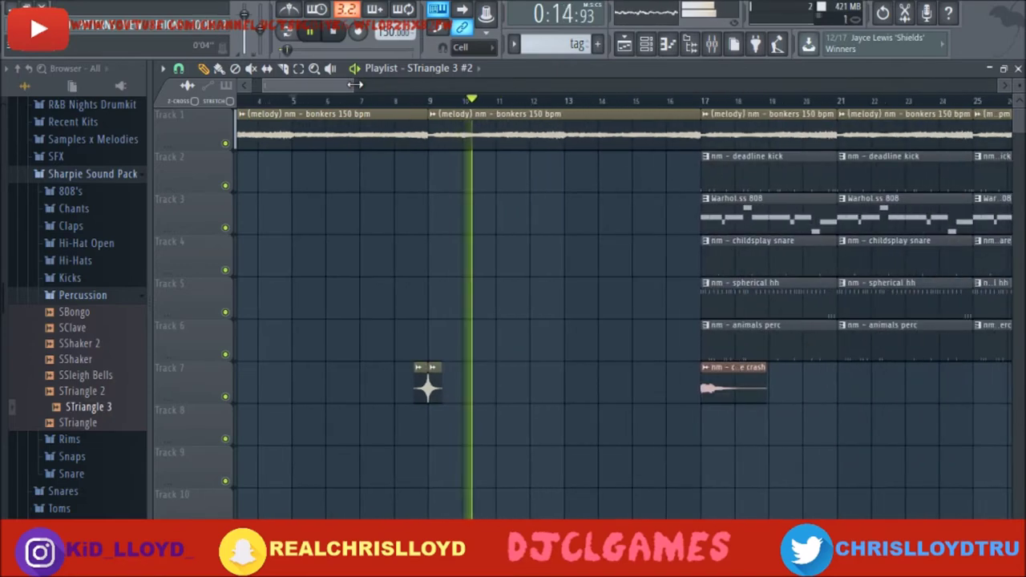
click(463, 382)
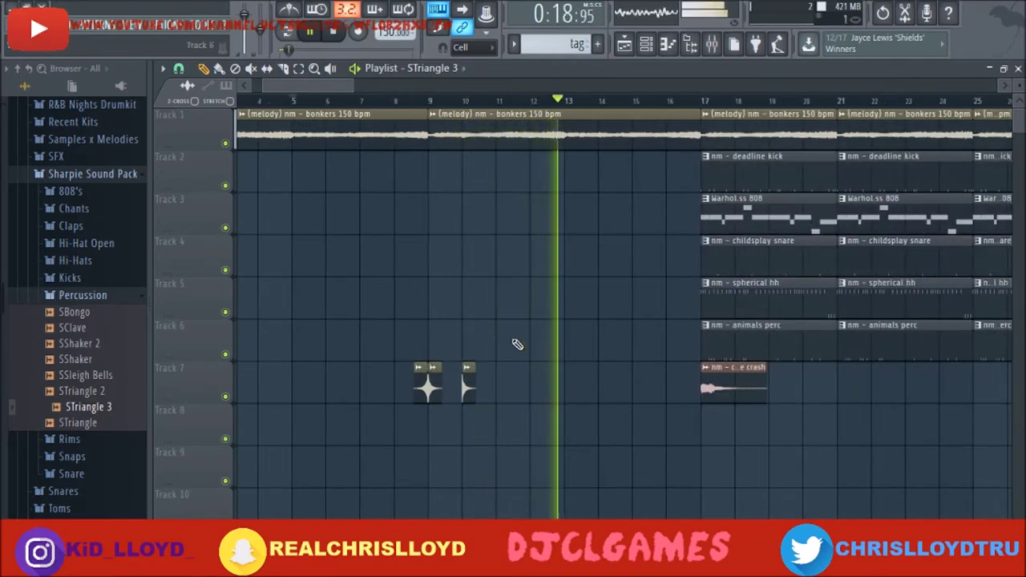
click(335, 101)
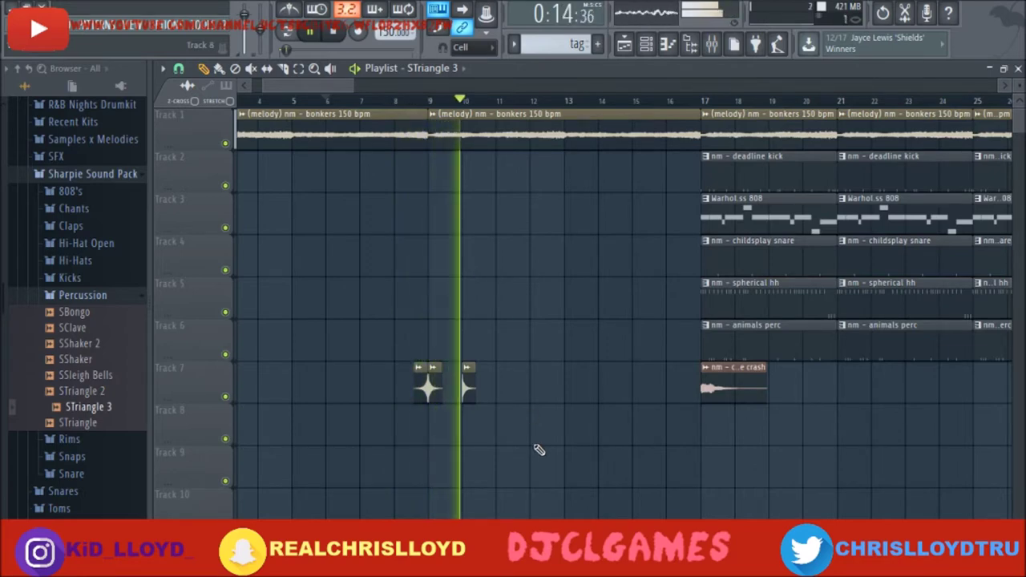
click(505, 390)
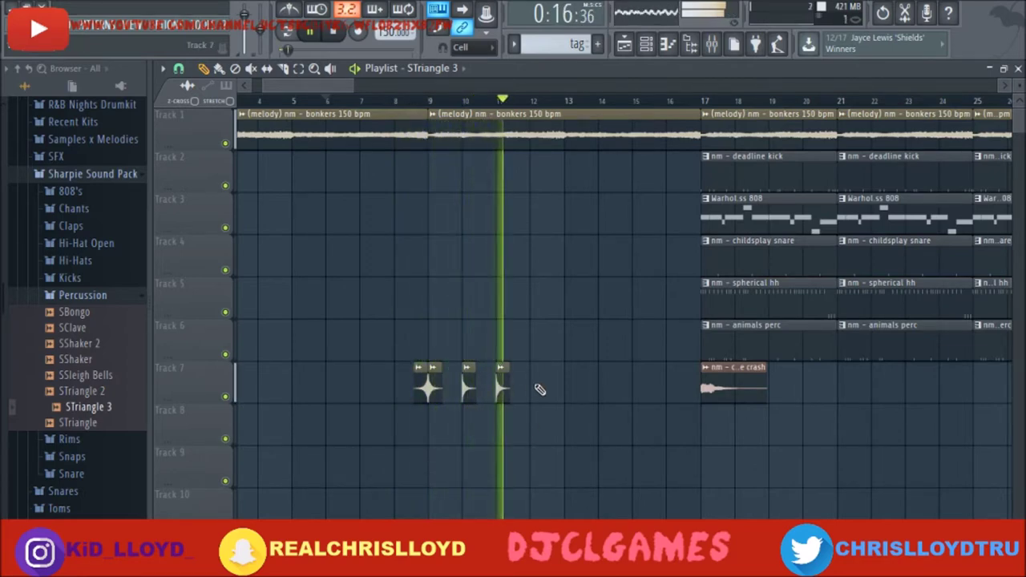
click(537, 388)
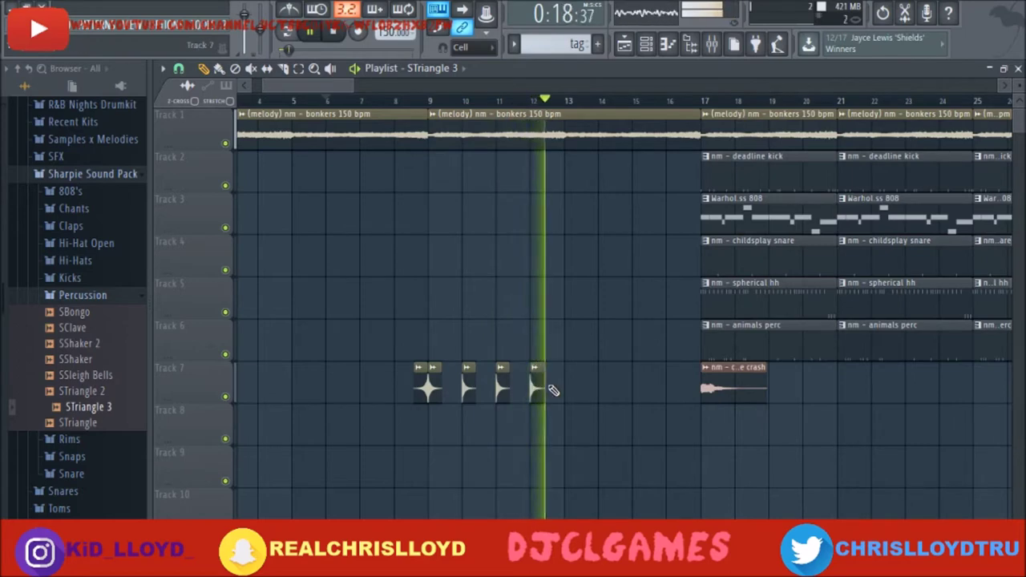
click(570, 389)
click(604, 390)
click(641, 389)
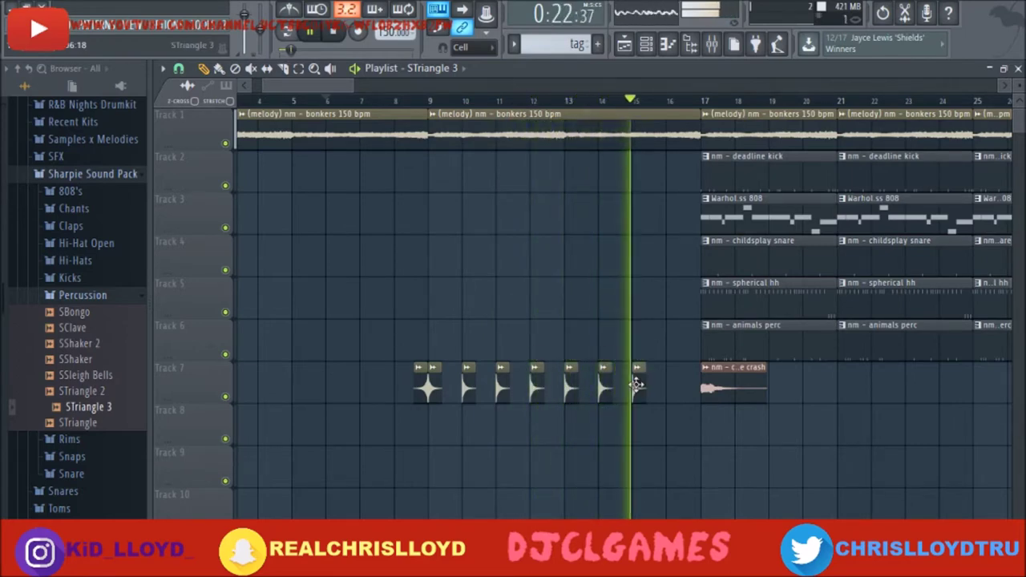
click(675, 389)
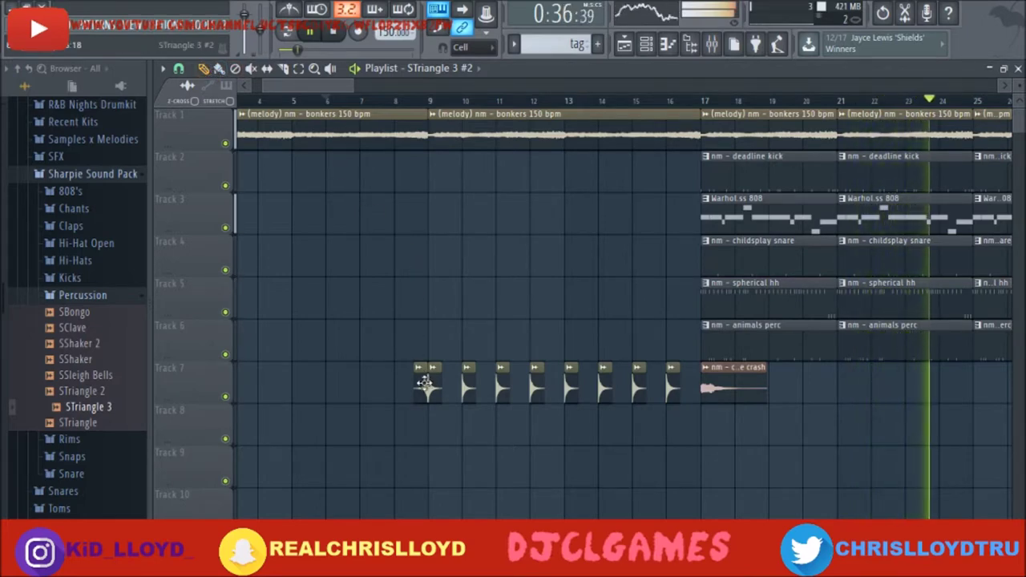
- Place reversed STriangle 3 #2 clips leading into bars 13 and 17 on Track 7, and play from about bar 8
click(479, 382)
drag(479, 382, 557, 383)
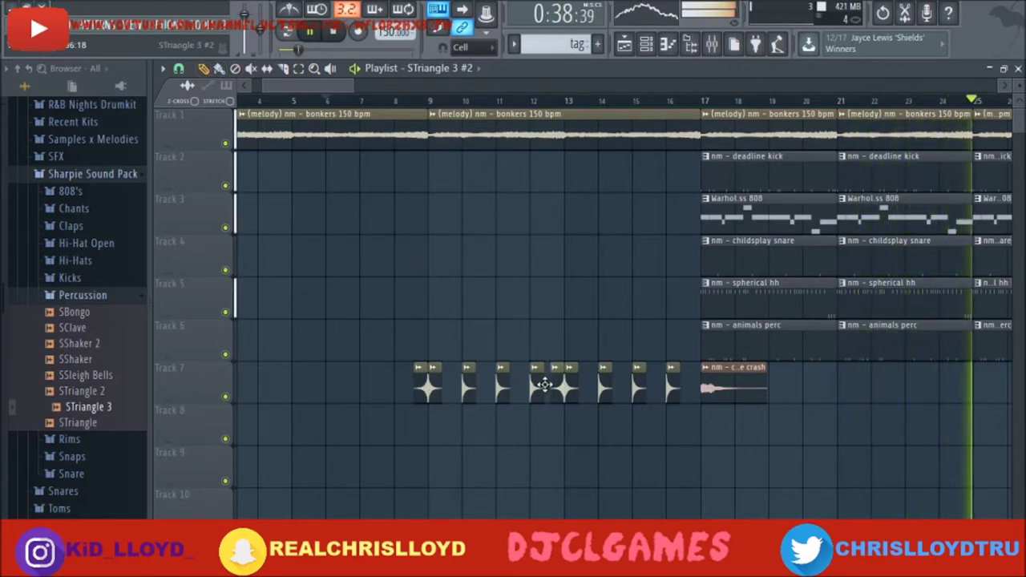
click(661, 389)
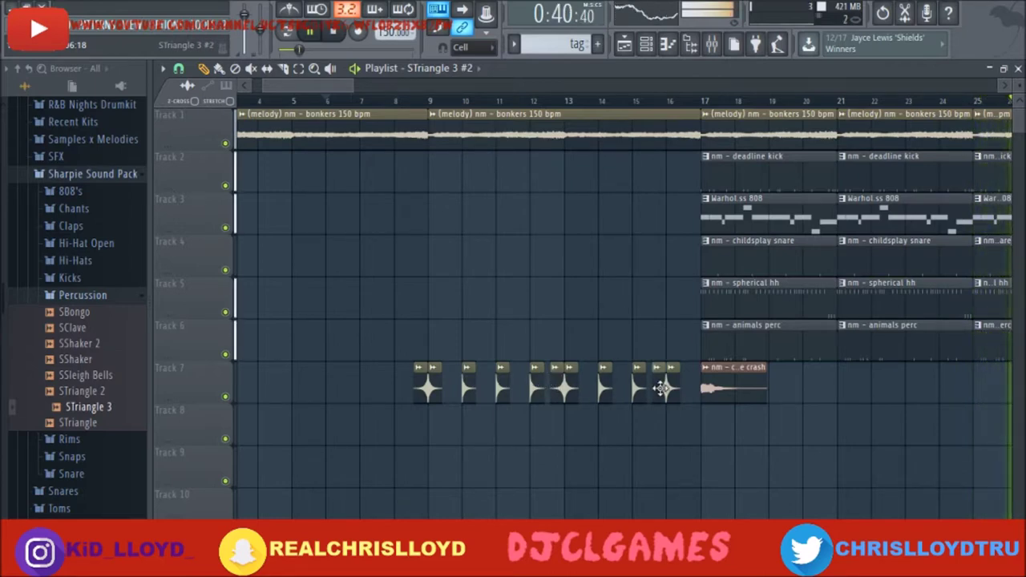
click(398, 101)
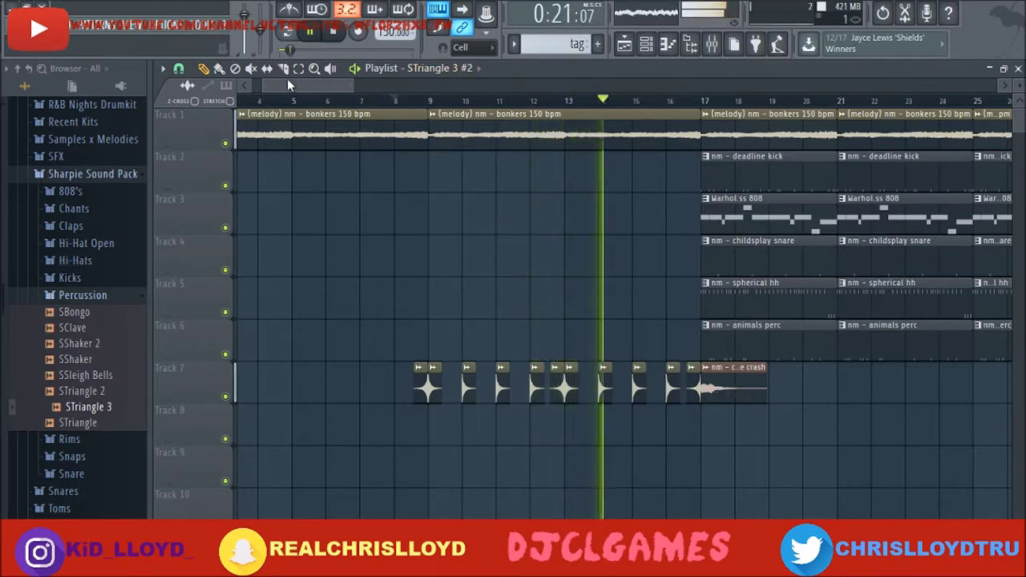
- Move all the triangle clips together from Track 7 to Track 9, leaving the bar 17 crash in place
drag(354, 369, 689, 484)
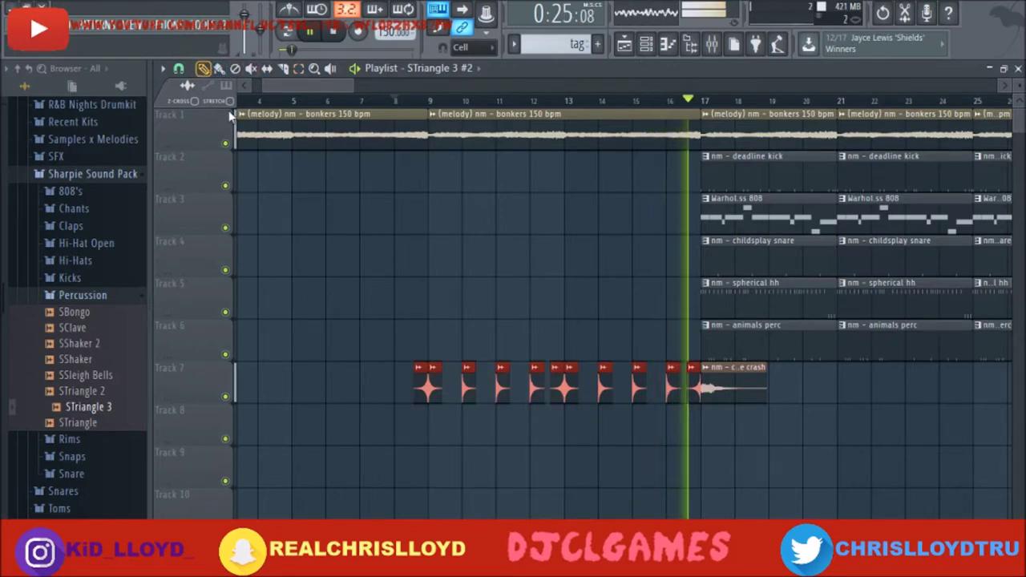
drag(416, 383, 407, 481)
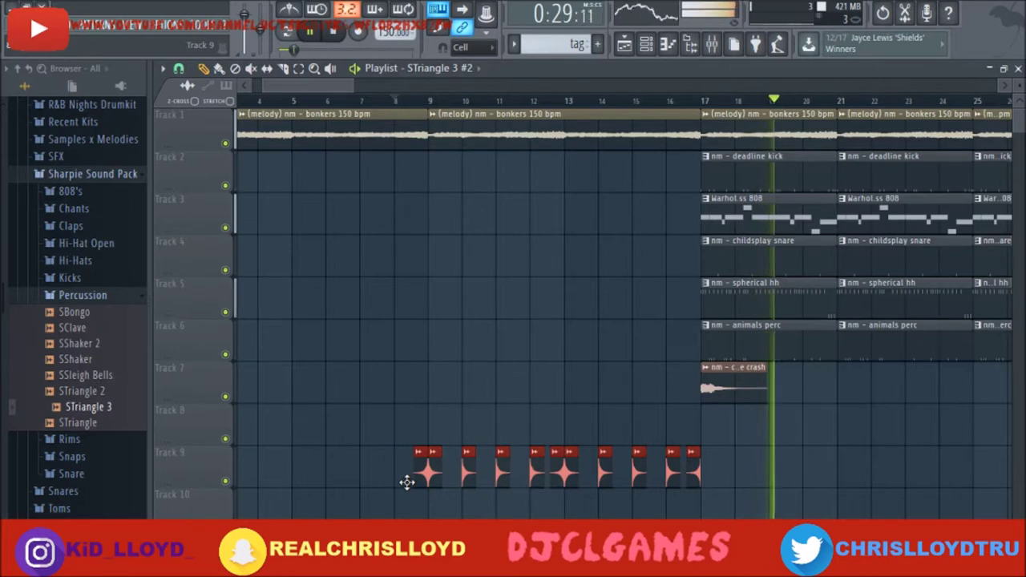
drag(303, 86, 273, 84)
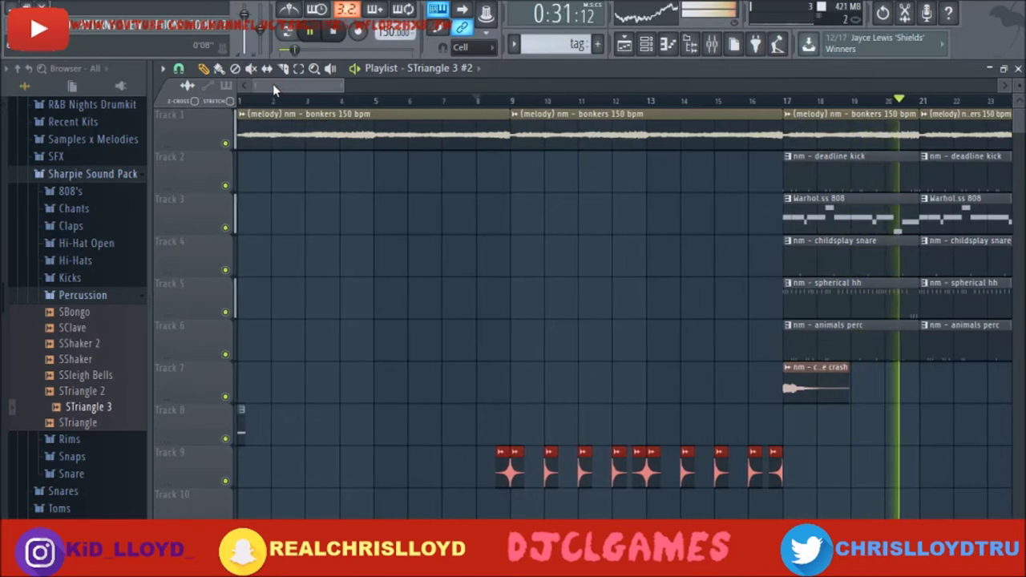
drag(343, 85, 997, 310)
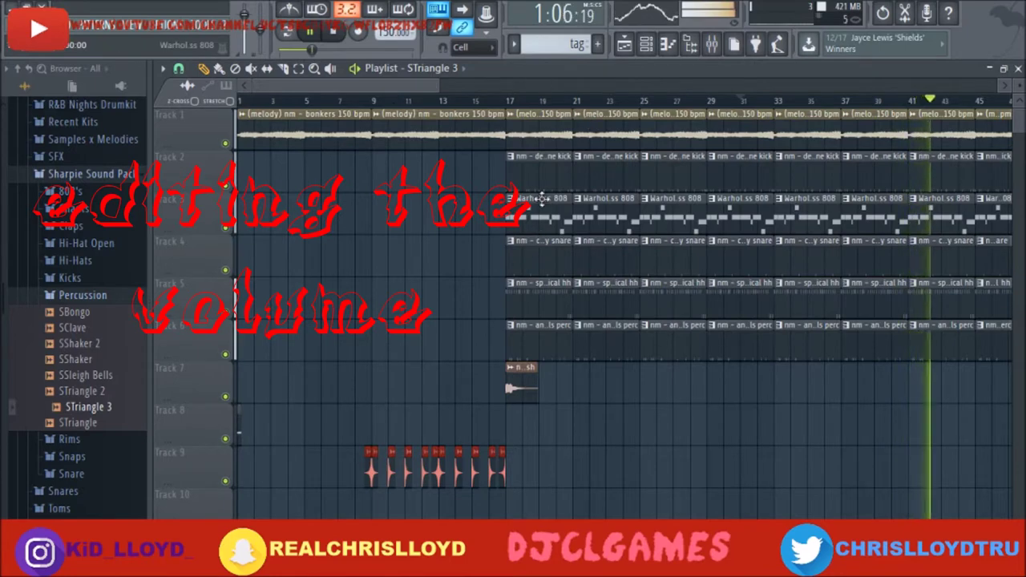
- Lay out the mixer beside the playlist and channel rack, and lower the kick on Insert 1 and hi-hat on Insert 3
key(F9)
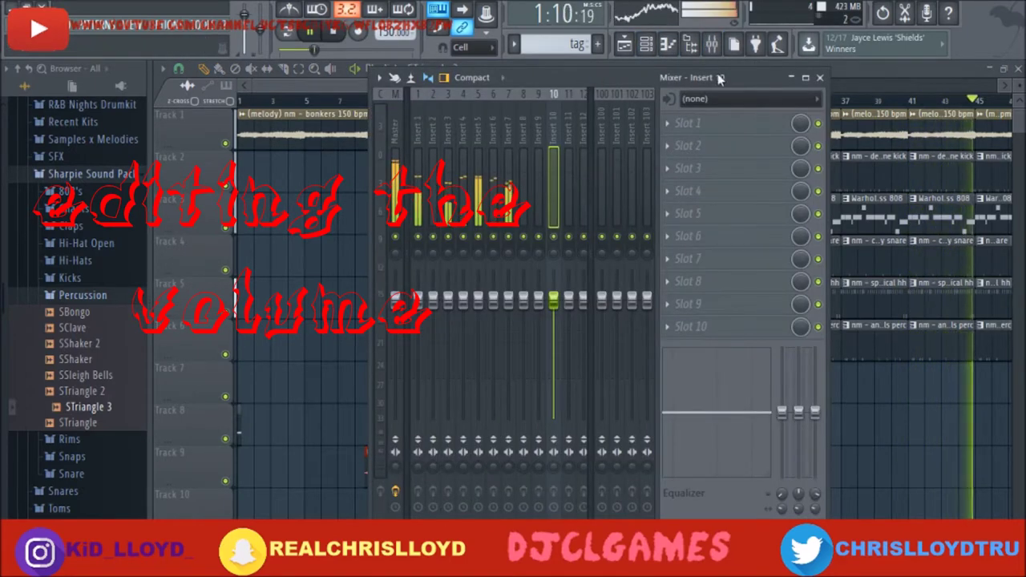
drag(750, 77, 807, 76)
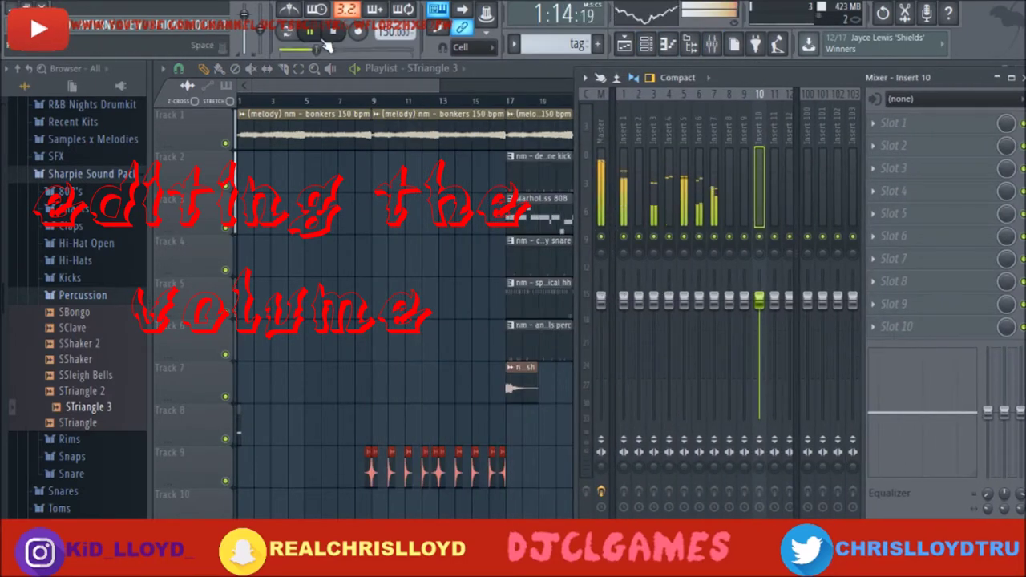
click(646, 46)
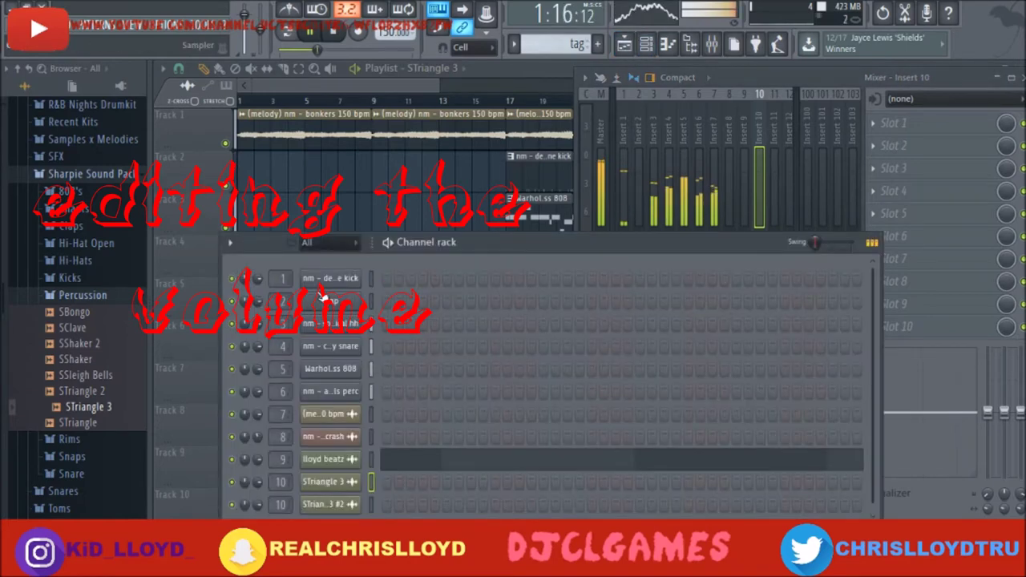
click(736, 76)
drag(622, 303, 624, 332)
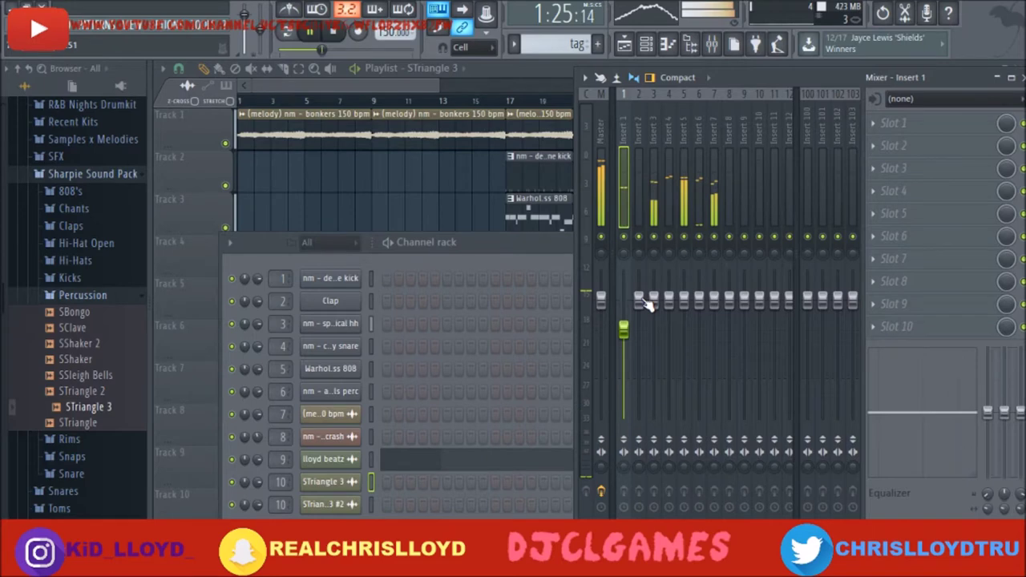
drag(653, 300, 658, 334)
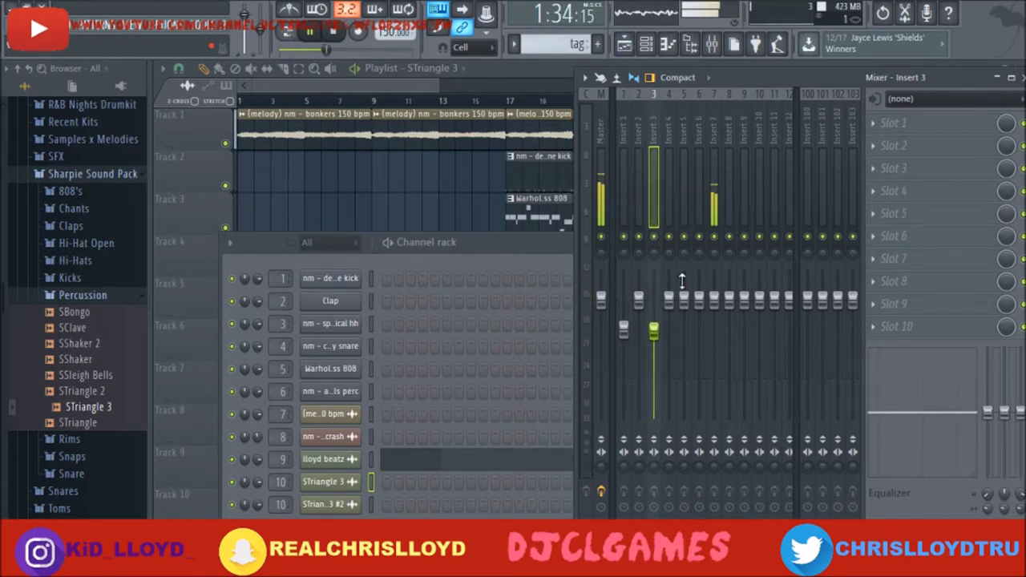
- Loop playback over bars 17 to 20 and lower the hi-hat on Insert 3 slightly more
click(511, 104)
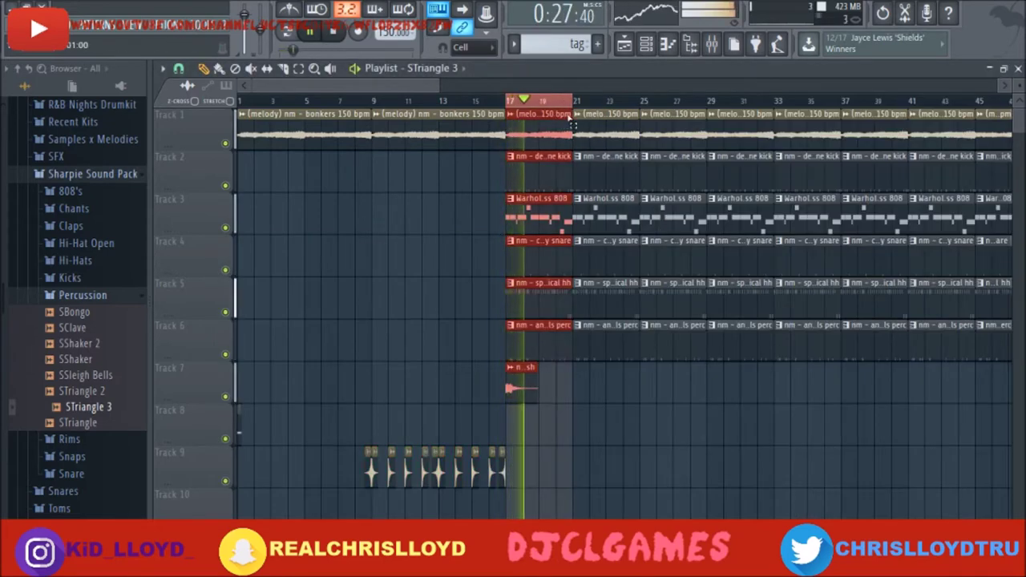
click(645, 44)
click(646, 45)
click(623, 44)
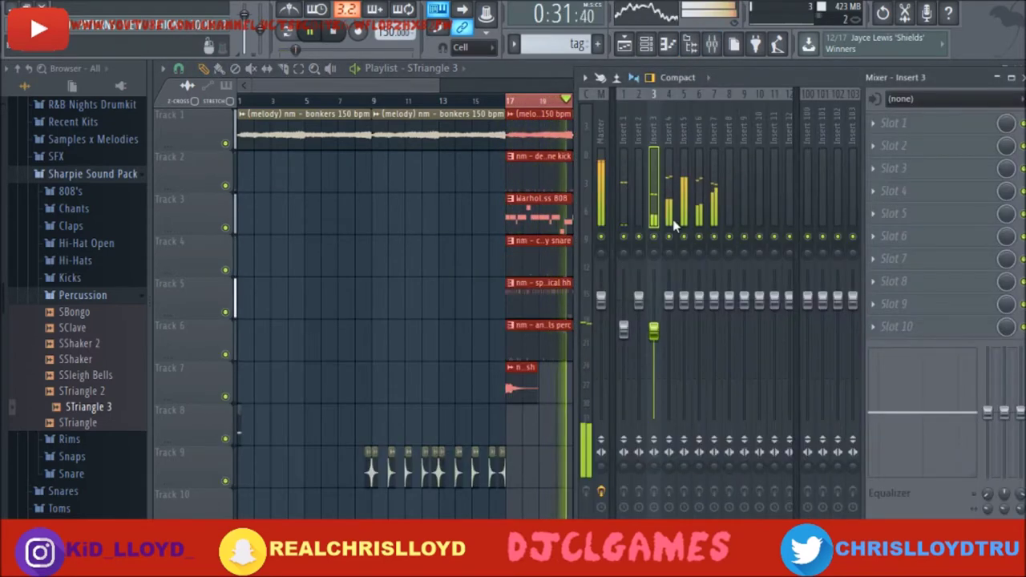
click(646, 45)
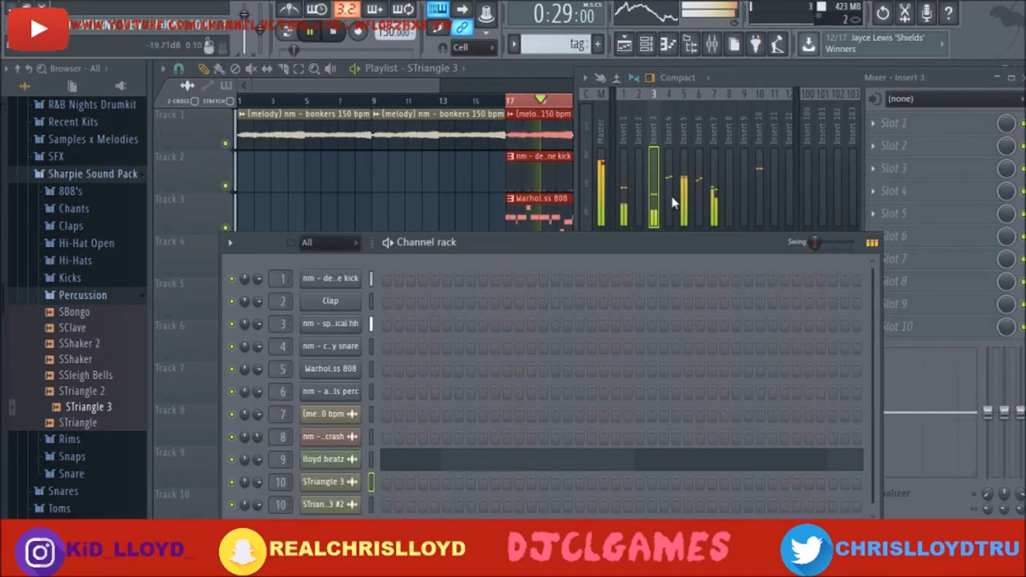
click(738, 74)
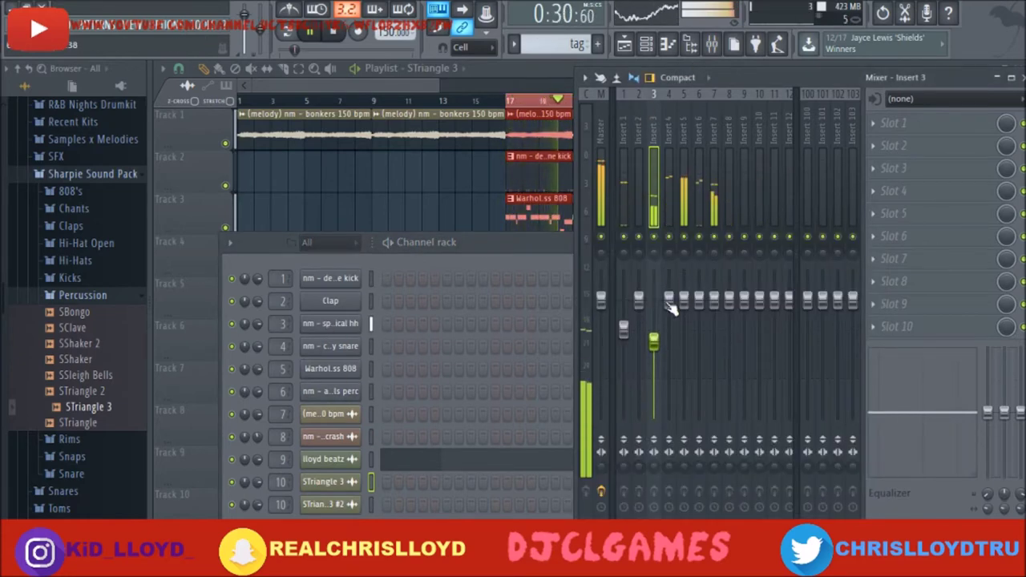
- Lower the mixer levels of the snare, 808, percussion, melody and triangles on Inserts 4, 5, 6, 7 and 10
drag(671, 309, 670, 332)
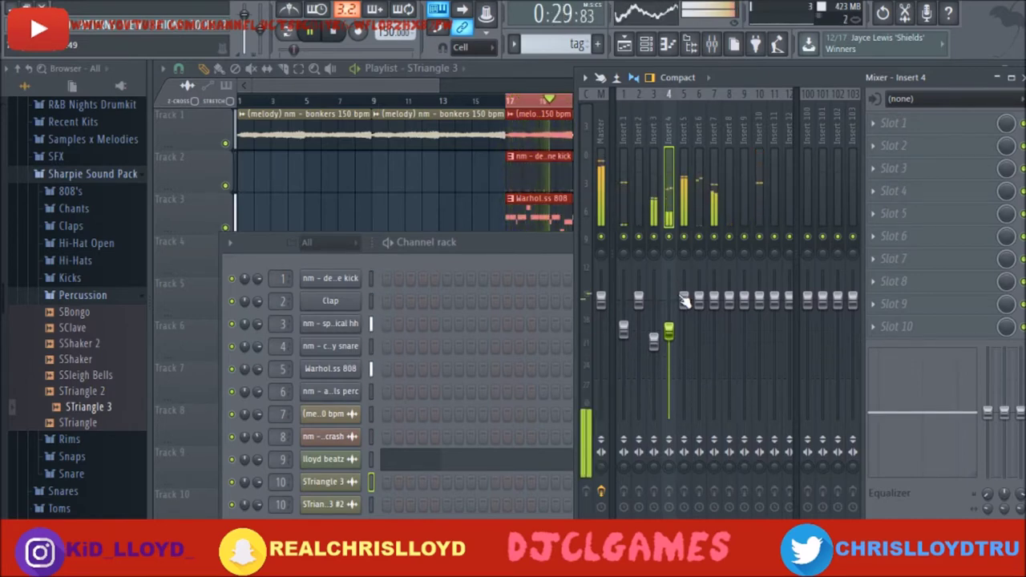
drag(683, 301, 684, 323)
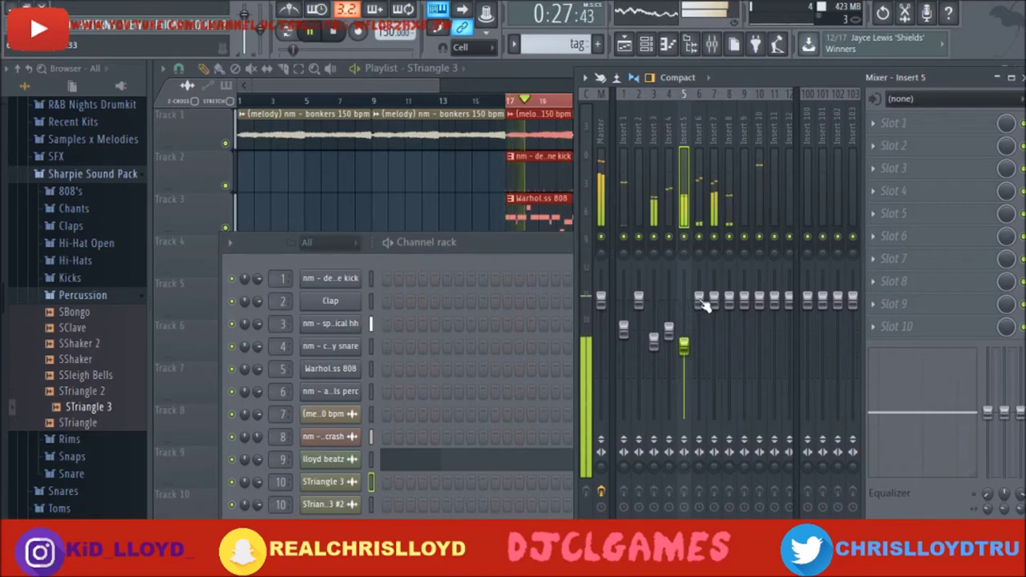
click(699, 302)
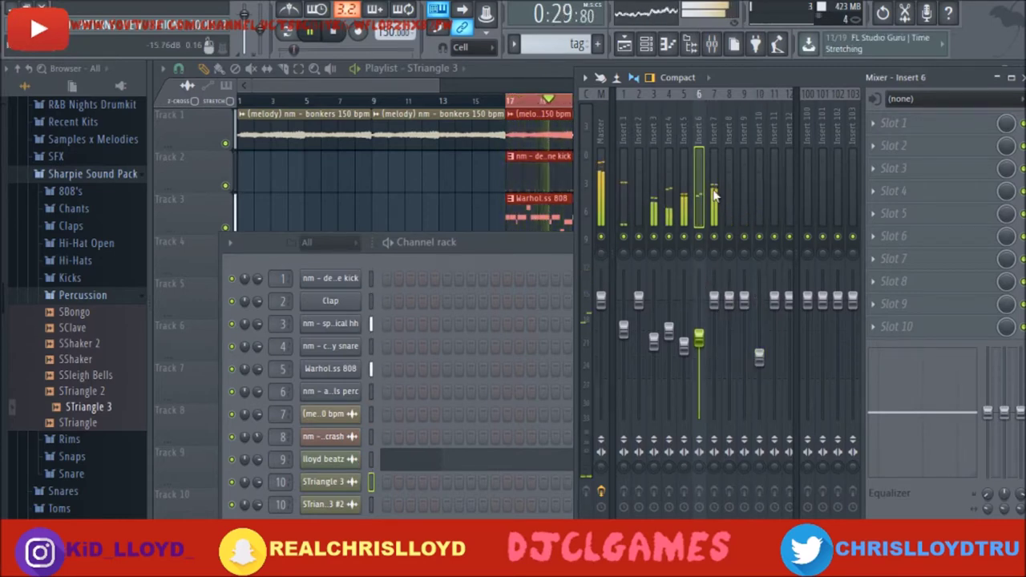
click(715, 197)
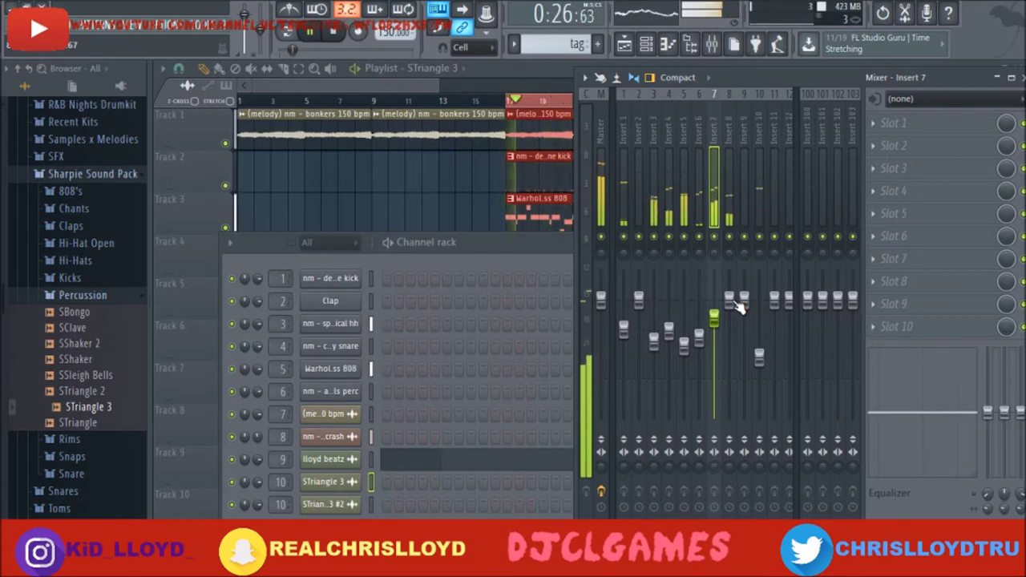
- Move the channel rack clear of the mixer and lower the crash level on Insert 8
drag(528, 244, 154, 365)
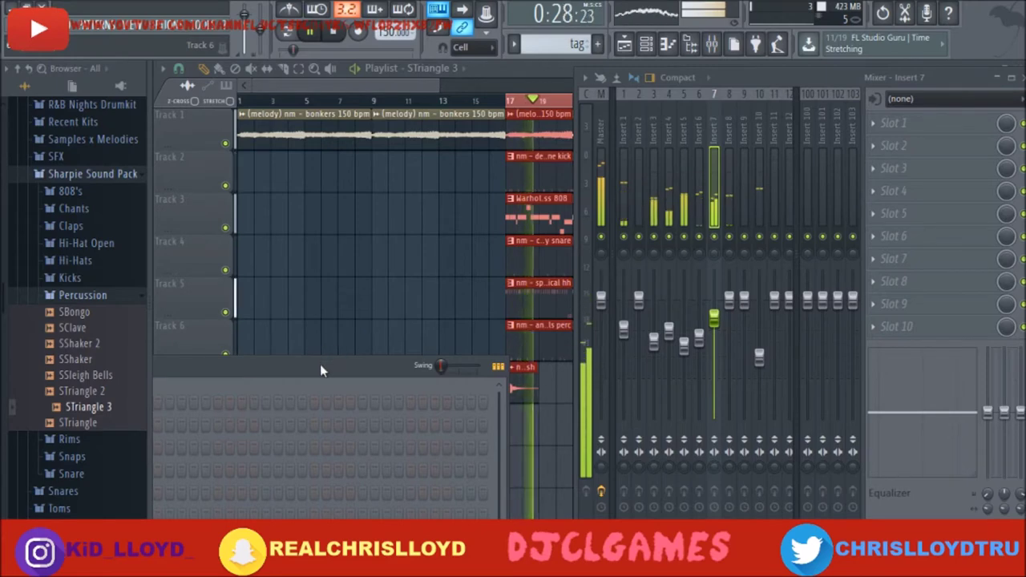
drag(321, 369, 665, 156)
click(292, 351)
drag(739, 154, 615, 383)
click(577, 139)
drag(737, 300, 738, 321)
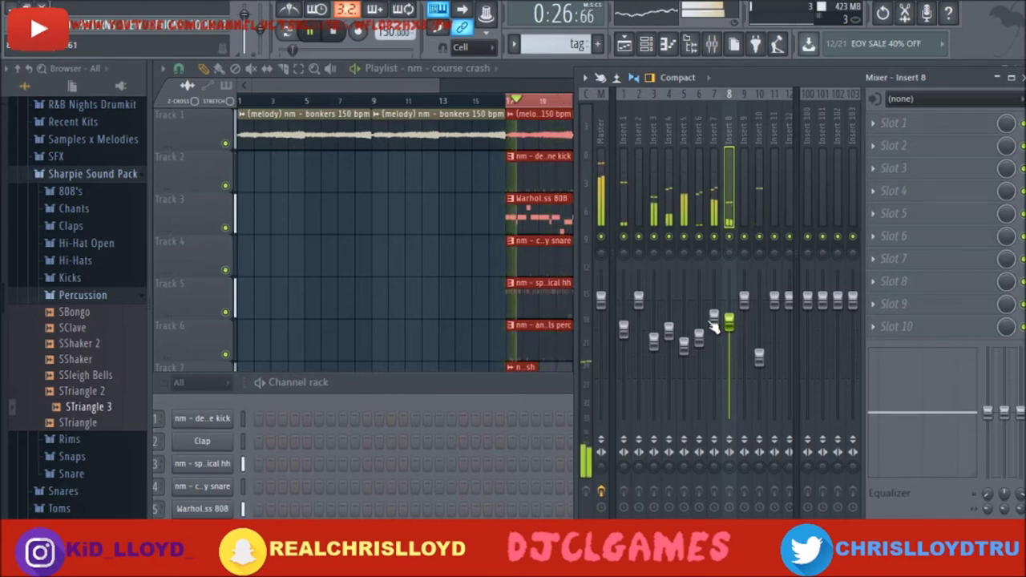
- Bring the full channel rack back into view and further lower the percussion, kick, snare and crash on Inserts 6, 1, 4 and 8
drag(435, 388, 574, 248)
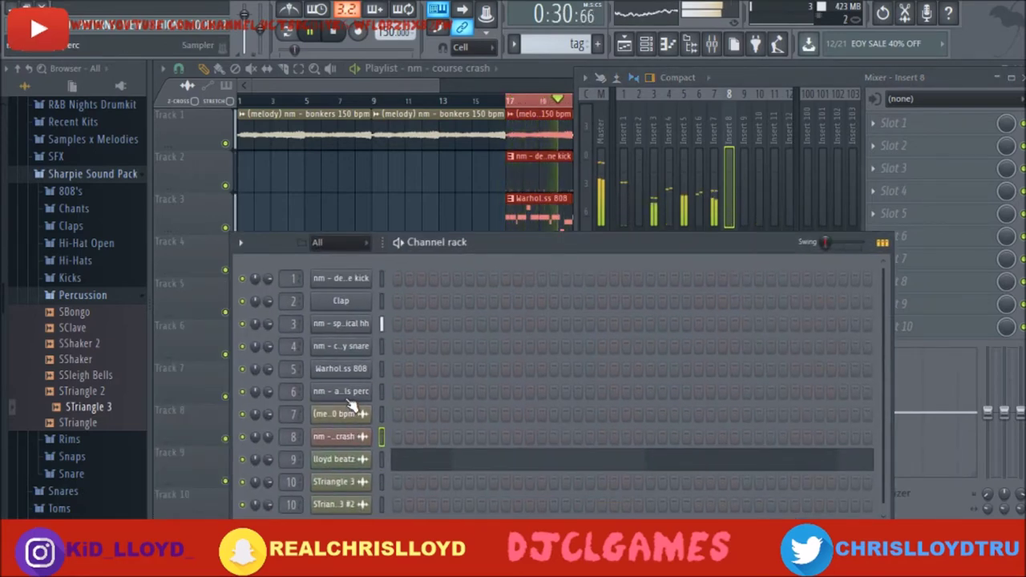
click(702, 133)
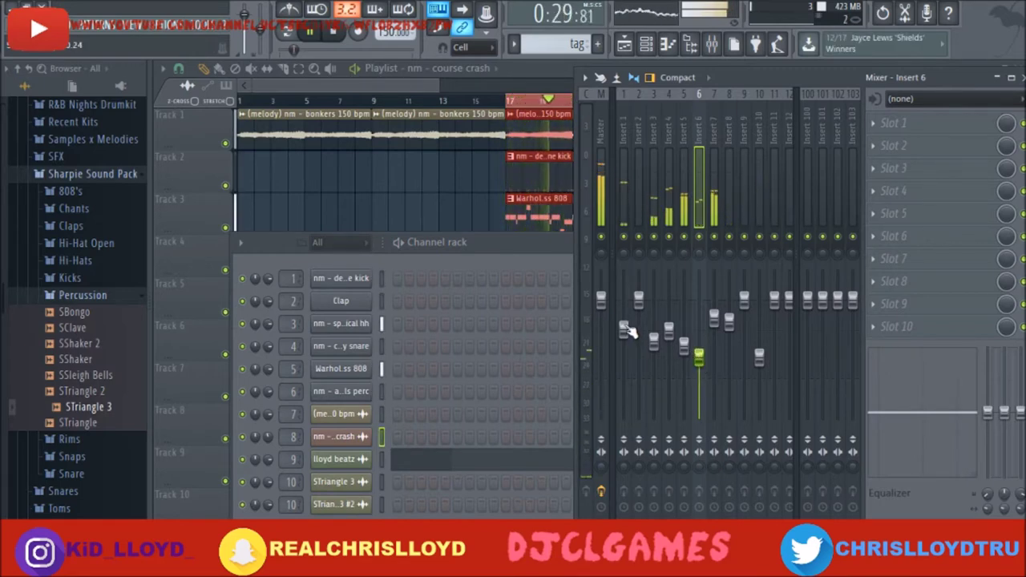
drag(626, 329, 626, 340)
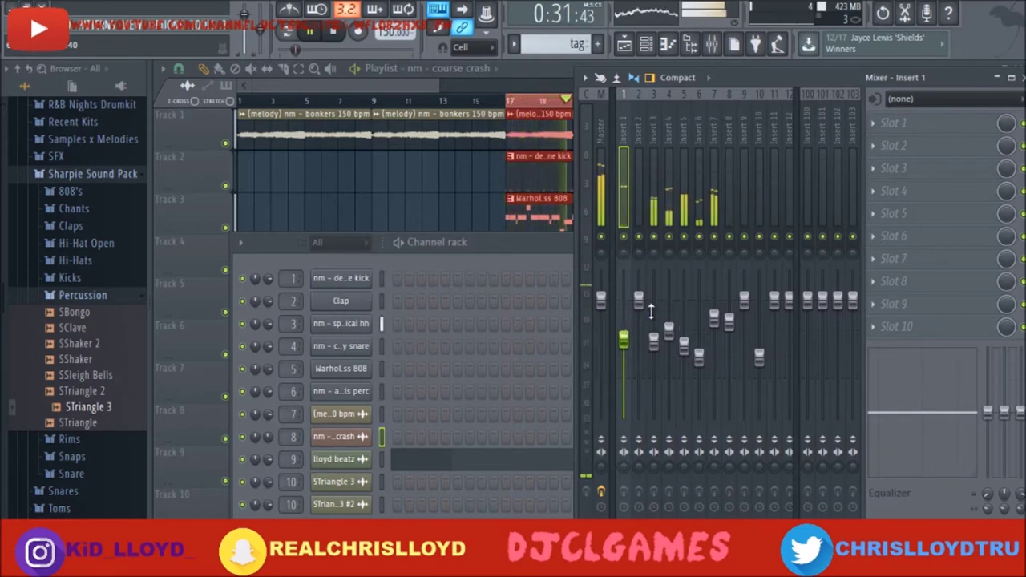
click(670, 330)
drag(669, 330, 669, 341)
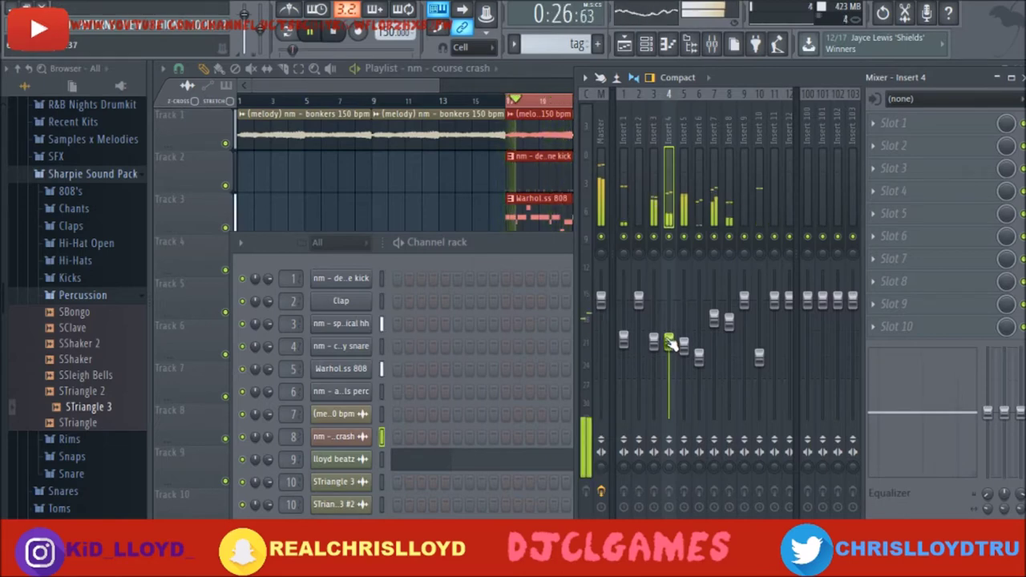
drag(728, 321, 728, 328)
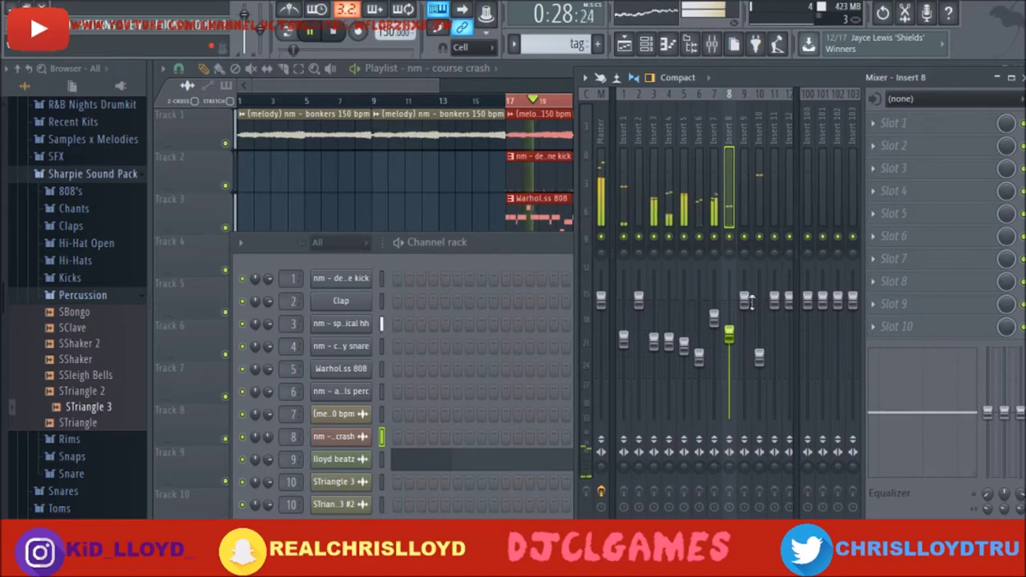
- Replay the section from bar 17 and inspect the sample settings of the lloyd beatz clip
click(346, 459)
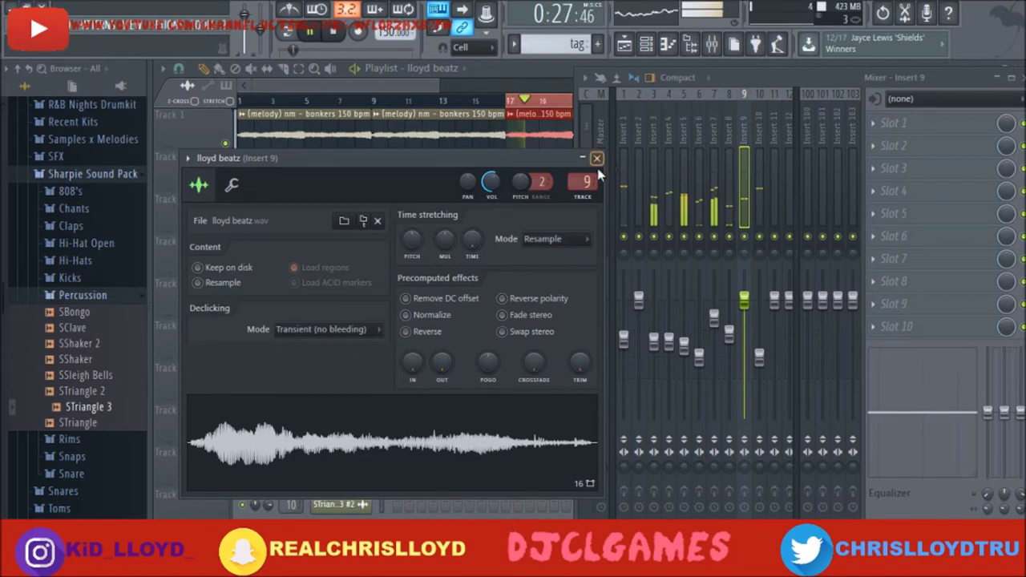
key(Escape)
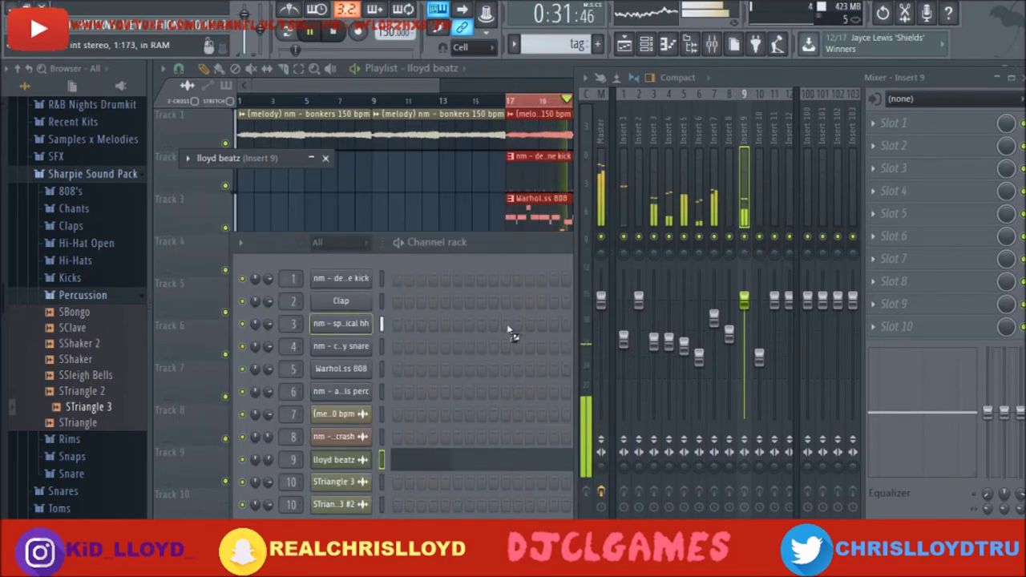
click(443, 210)
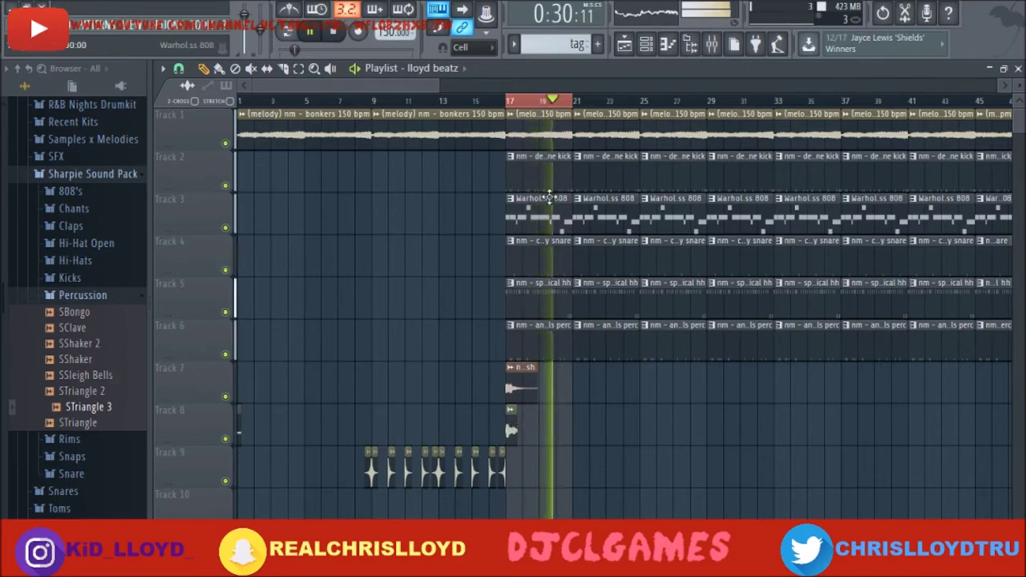
click(512, 104)
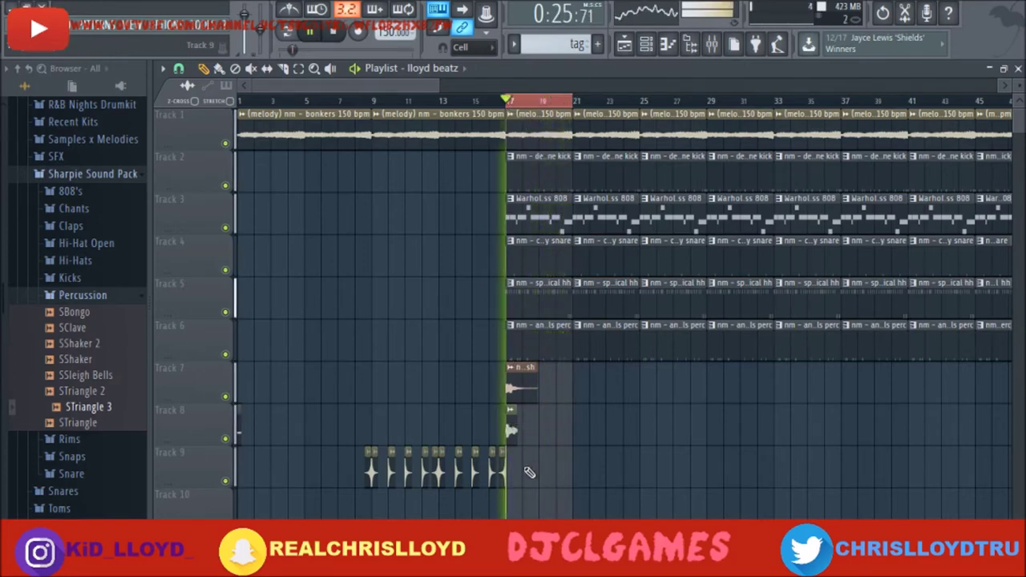
double_click(509, 418)
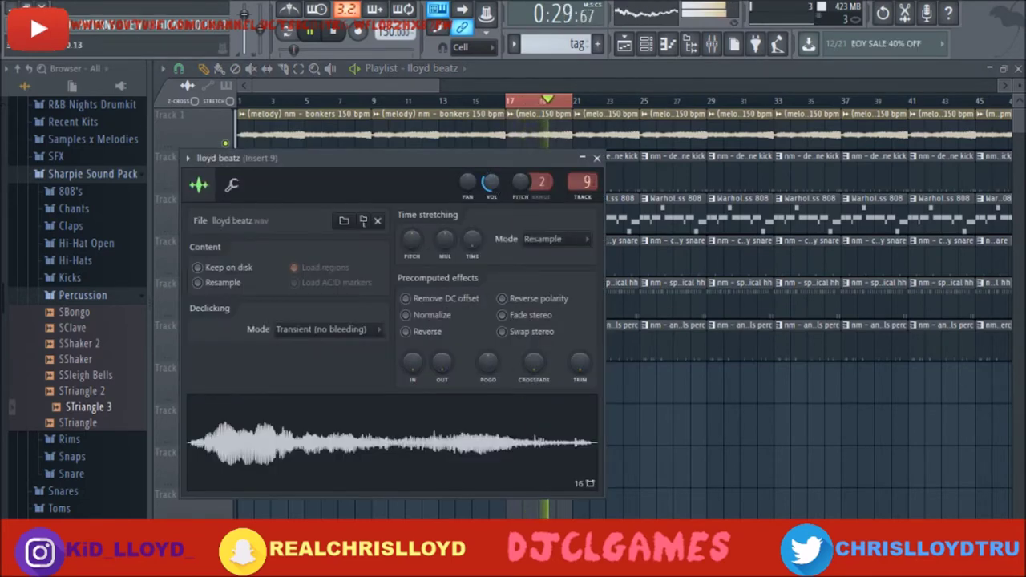
click(597, 157)
click(510, 101)
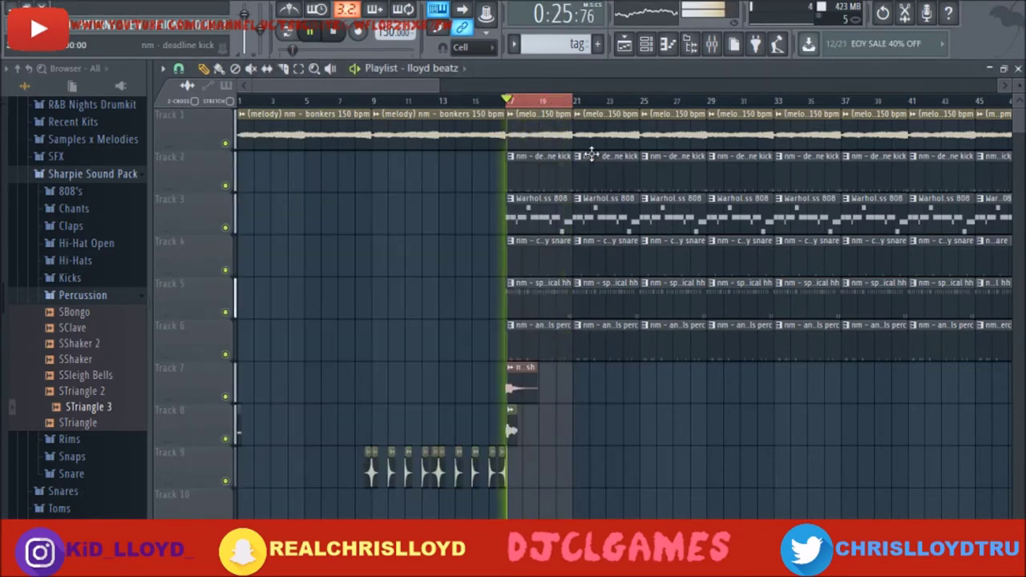
- Clear the loop range, play the song from the start and lower the STriangle 3 level on Insert 10
click(510, 102)
key(space)
key(space)
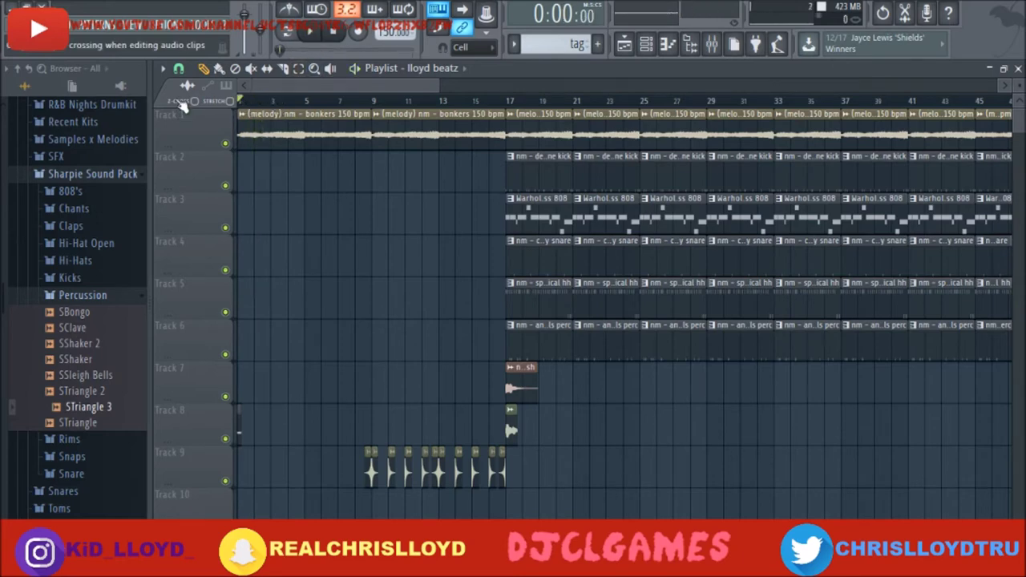
double_click(374, 463)
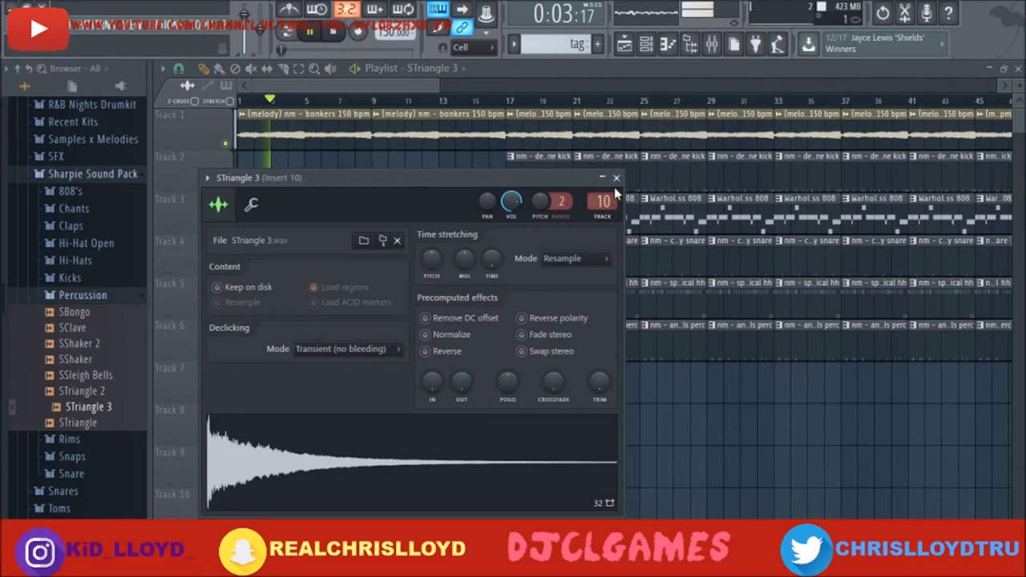
click(617, 178)
click(711, 44)
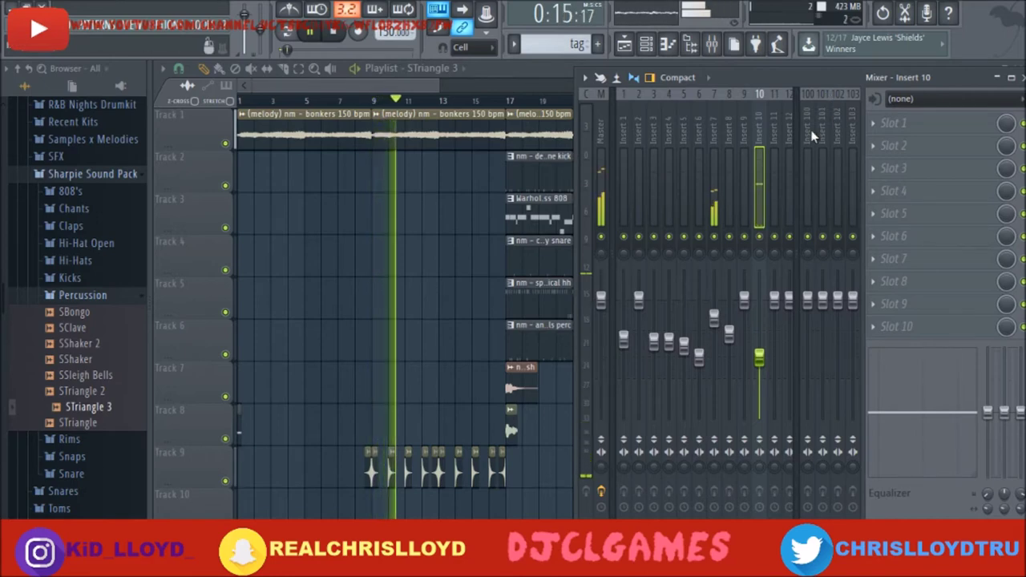
drag(767, 354, 767, 371)
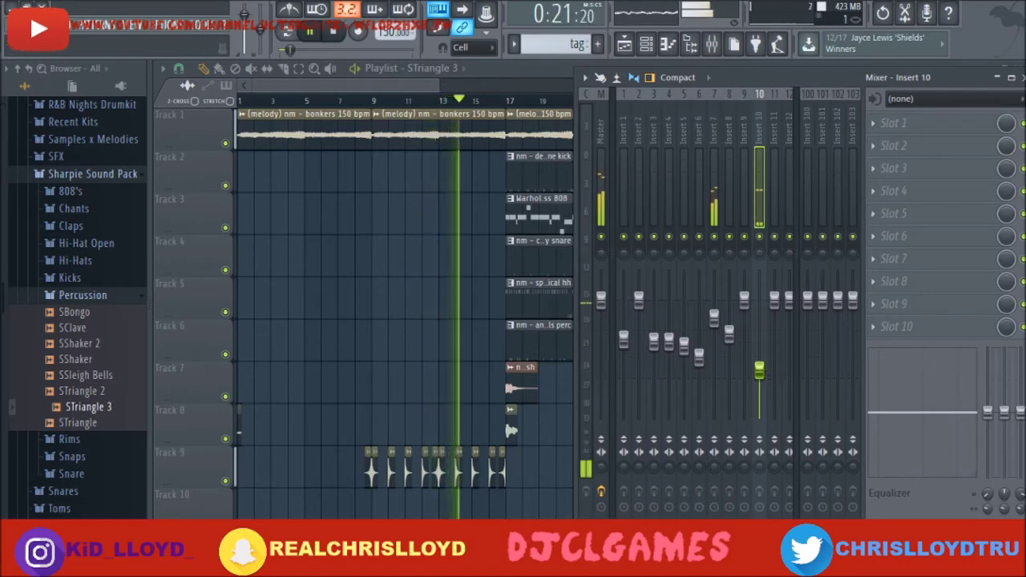
click(1013, 77)
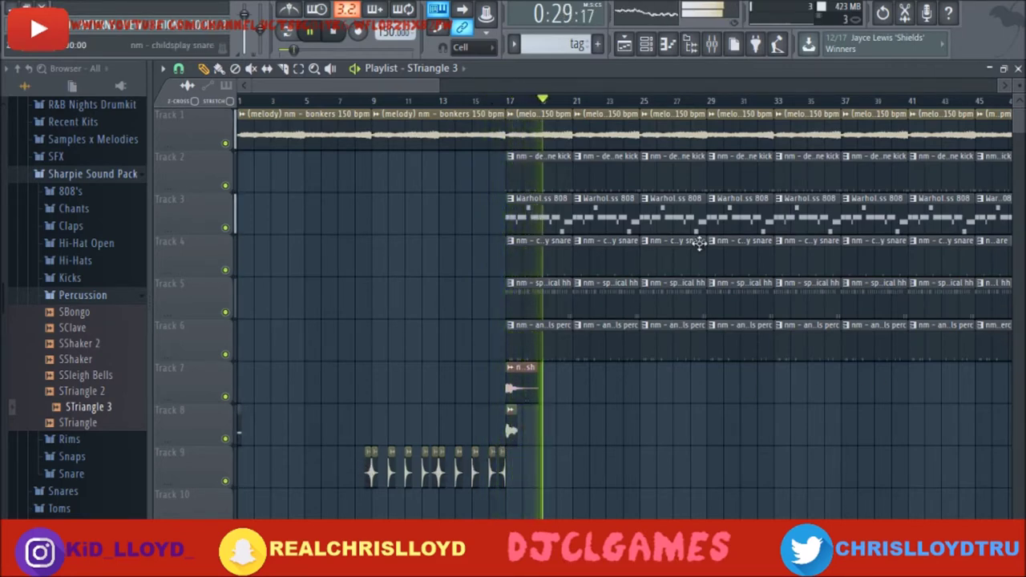
- Place a tag clip on Track 8 near bar 31 and open the Tags sample folder
drag(436, 87, 994, 86)
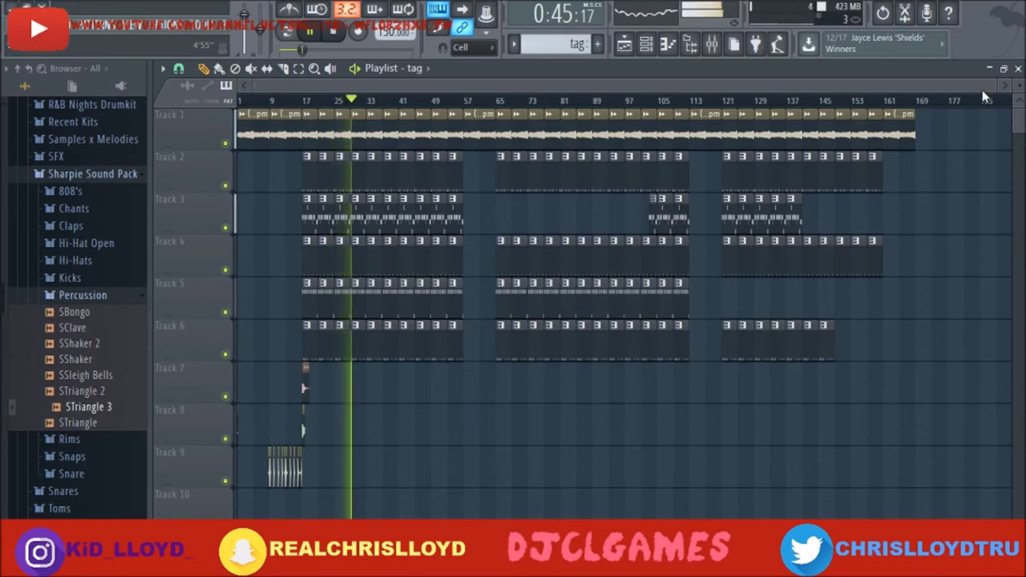
drag(992, 83, 577, 85)
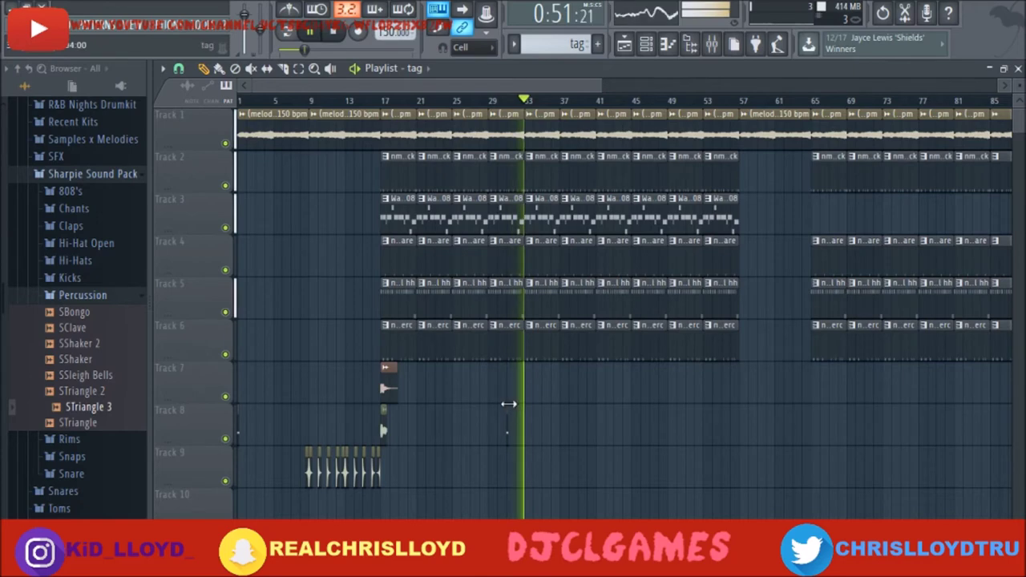
click(131, 298)
click(131, 173)
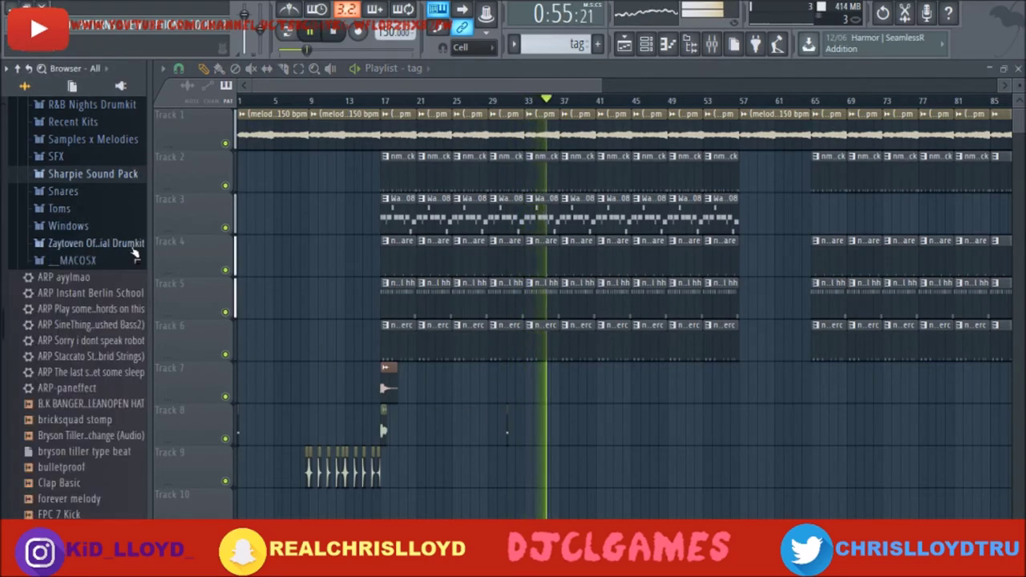
scroll(134, 259, down, 10)
scroll(134, 276, down, 5)
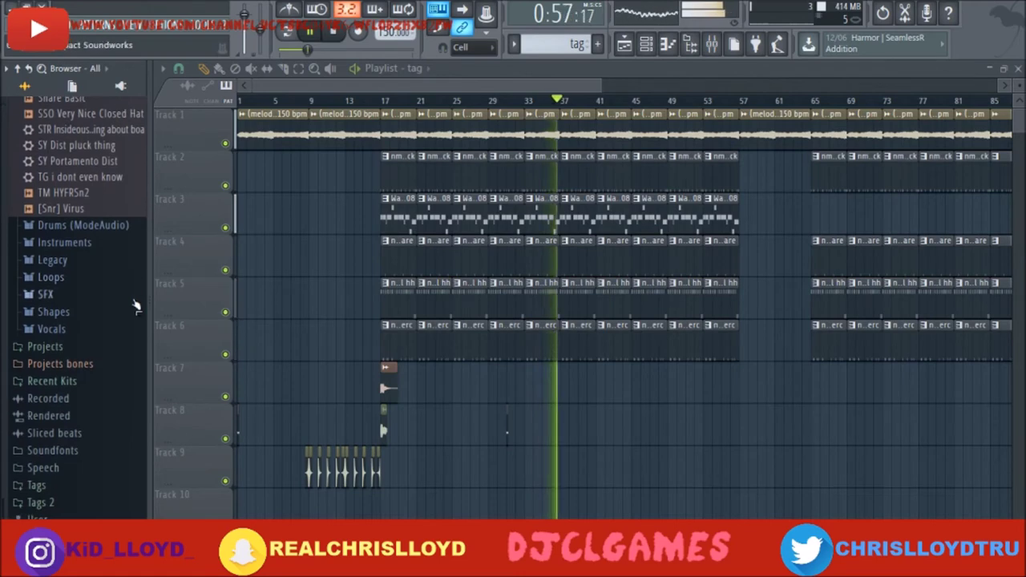
click(60, 487)
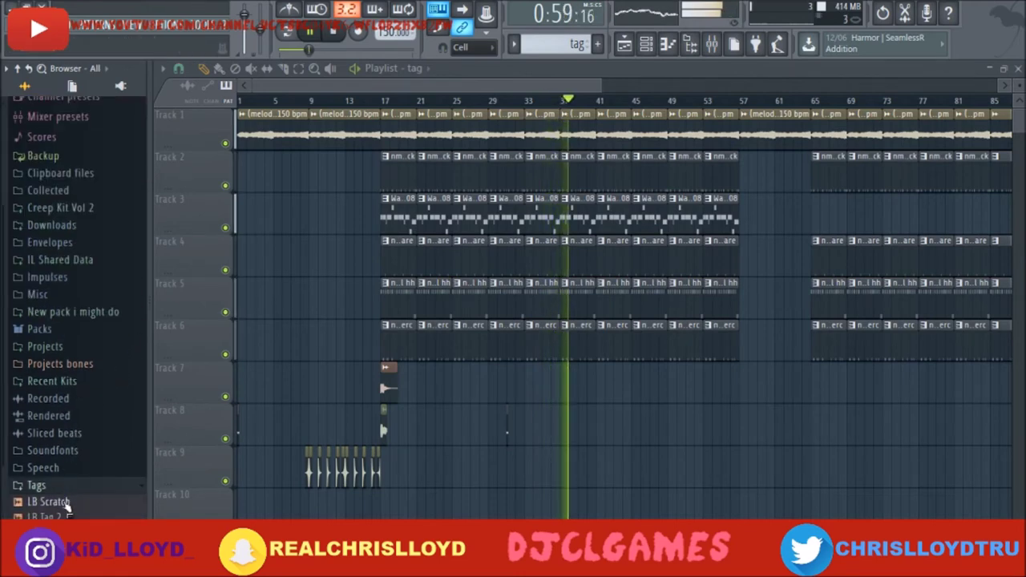
- Add the LB Tag 2 sample to Track 8 just before bar 41, route it to mixer track 10 and audition it
click(68, 454)
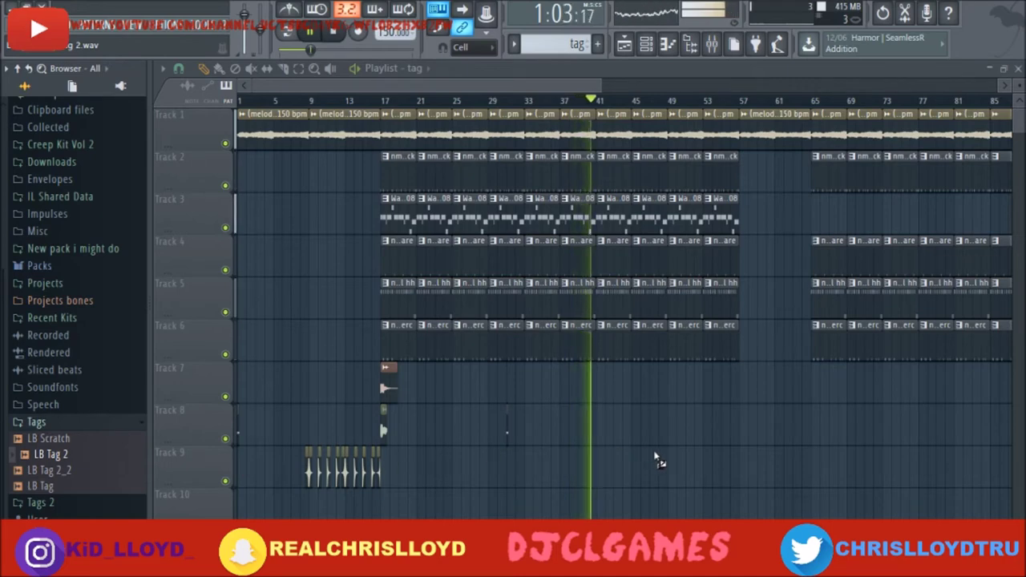
click(598, 428)
double_click(599, 429)
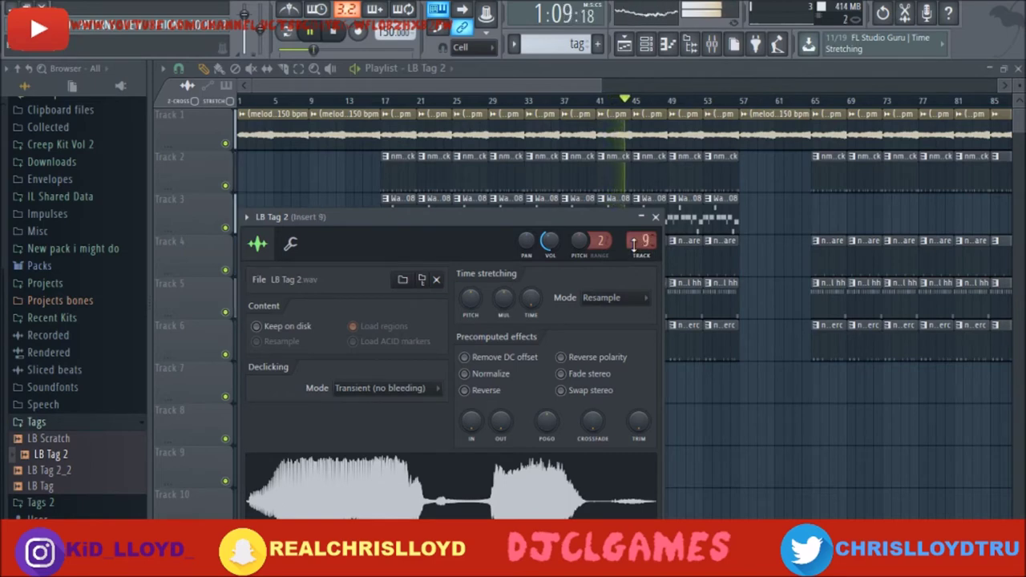
click(605, 102)
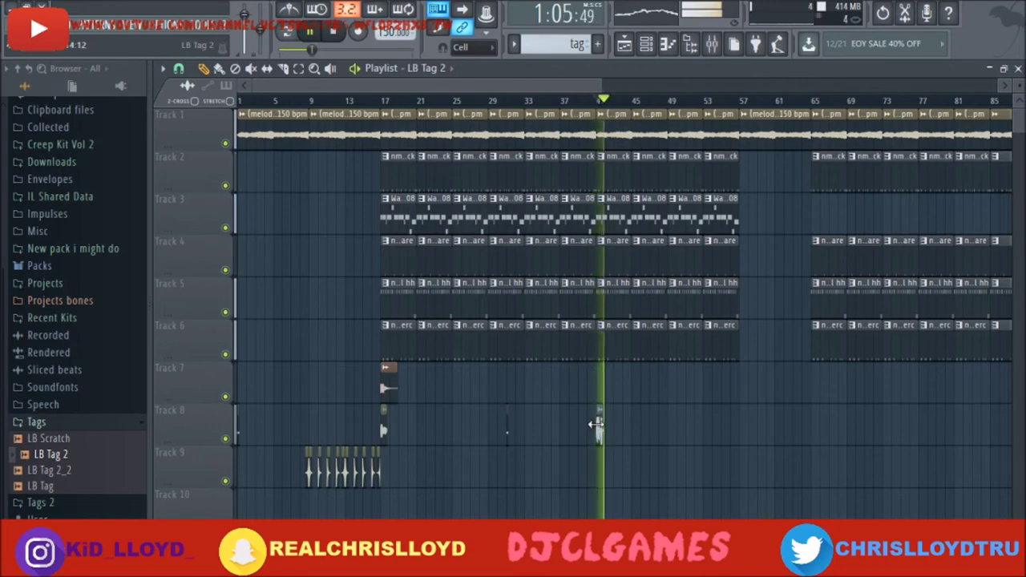
double_click(598, 426)
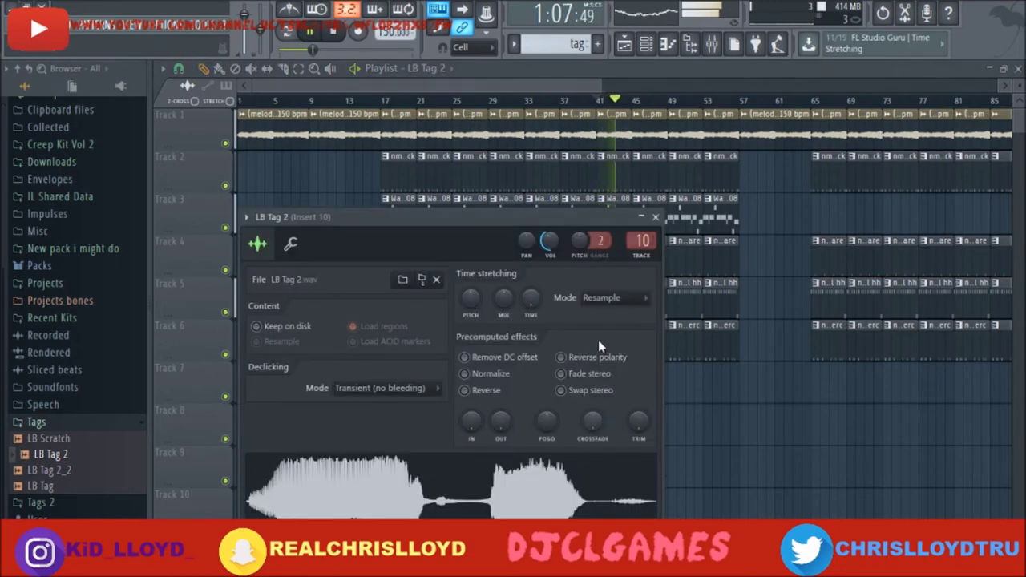
click(655, 218)
click(603, 103)
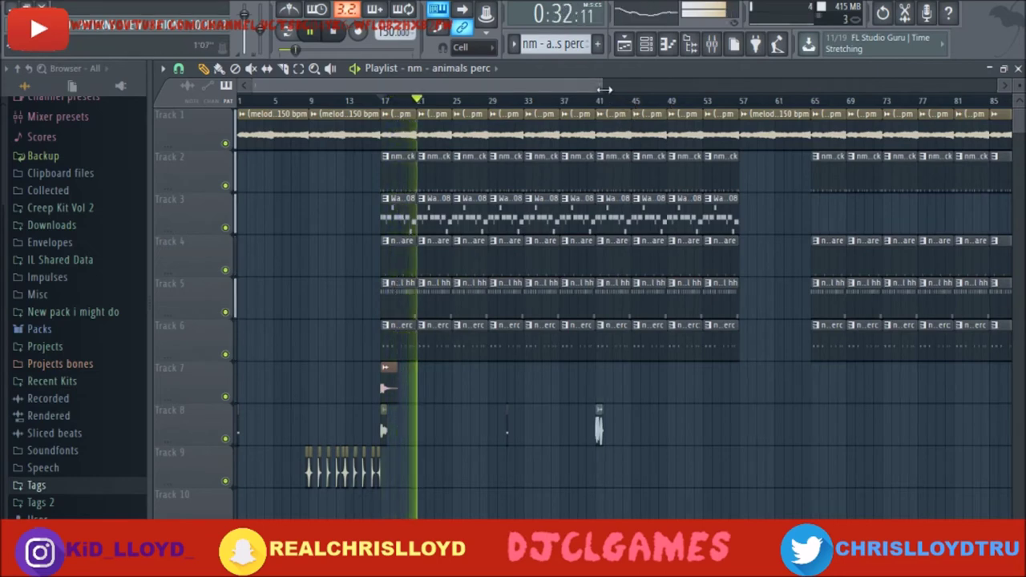
- Place a copy of the LB Tag 2 clip near bar 57, and name Track 8 Tags with a purple colour
scroll(617, 100, down, 2)
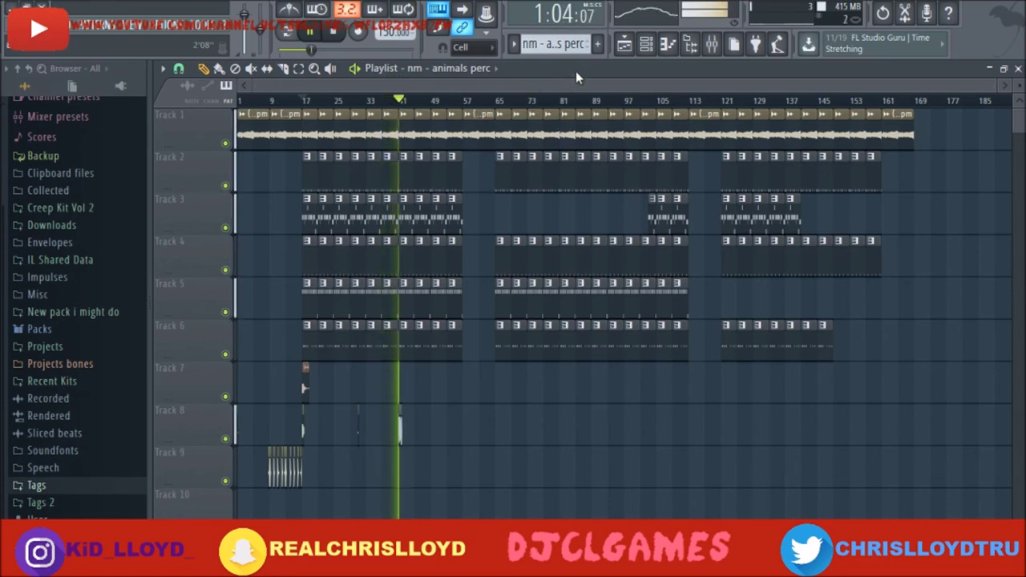
click(399, 420)
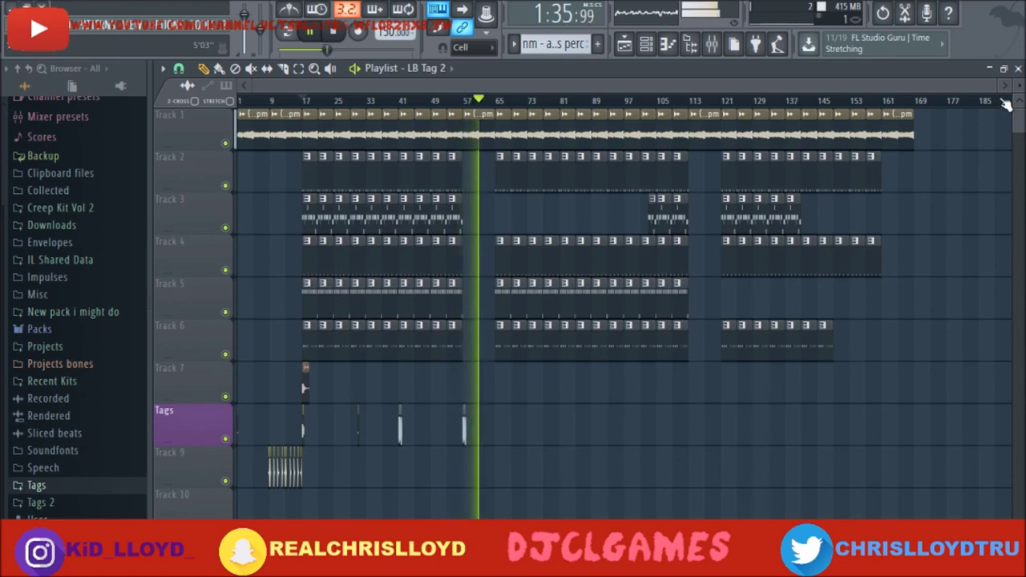
- Stretch the tag pattern clip on the Tags track from bar 1 to the end of the melody, and pause playback
scroll(235, 433, up, 3)
mouse_move(235, 433)
mouse_down()
mouse_move(821, 433)
mouse_move(476, 430)
mouse_move(919, 416)
mouse_up()
scroll(822, 433, down, 3)
drag(337, 101, 357, 107)
scroll(484, 380, up, 3)
scroll(483, 379, down, 3)
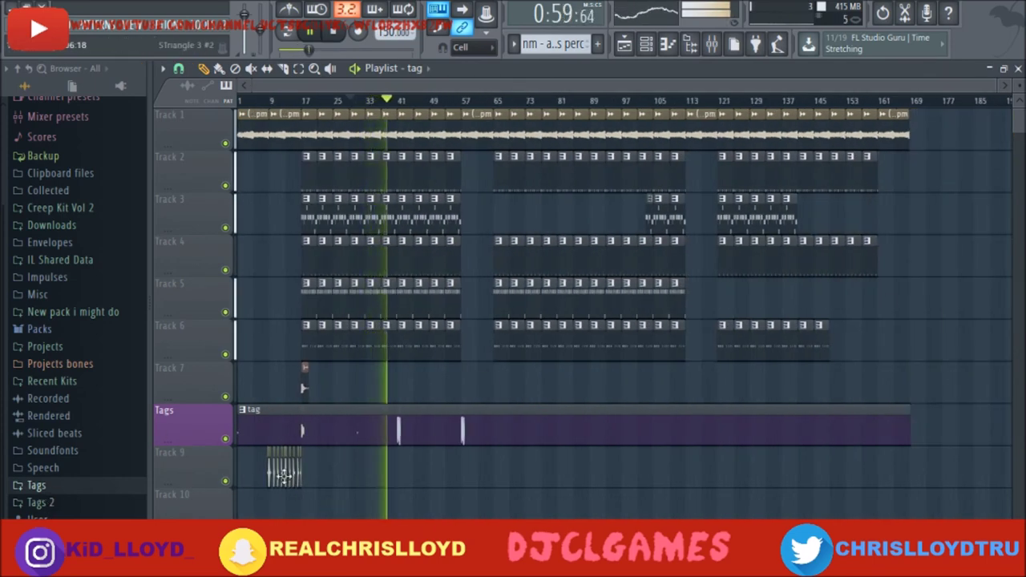
drag(997, 84, 993, 86)
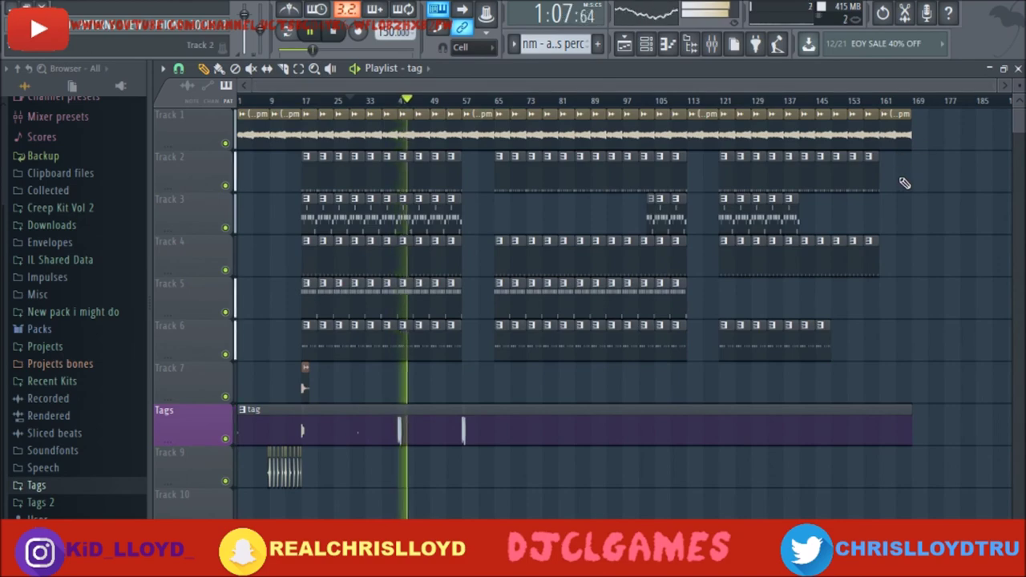
click(309, 32)
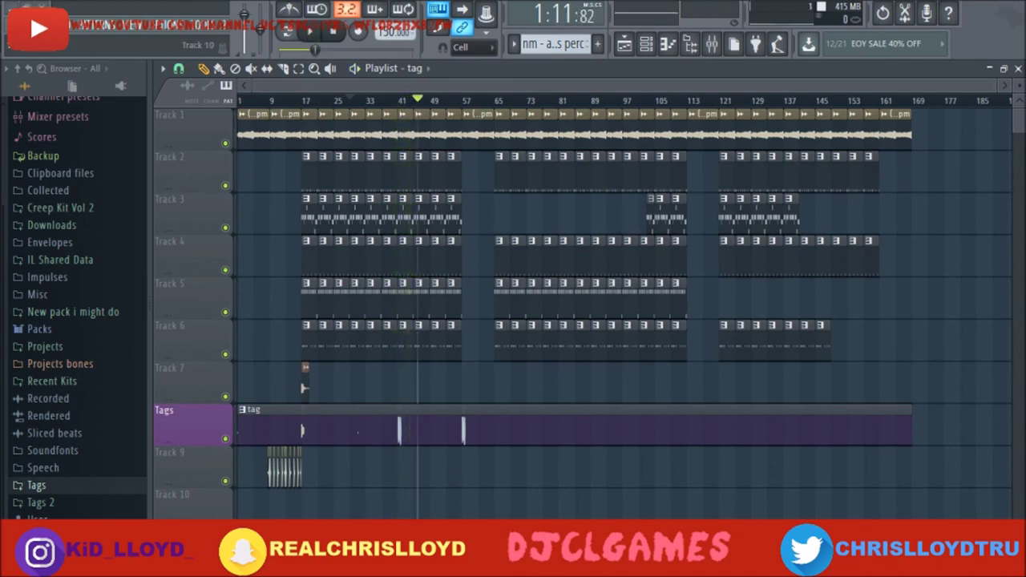